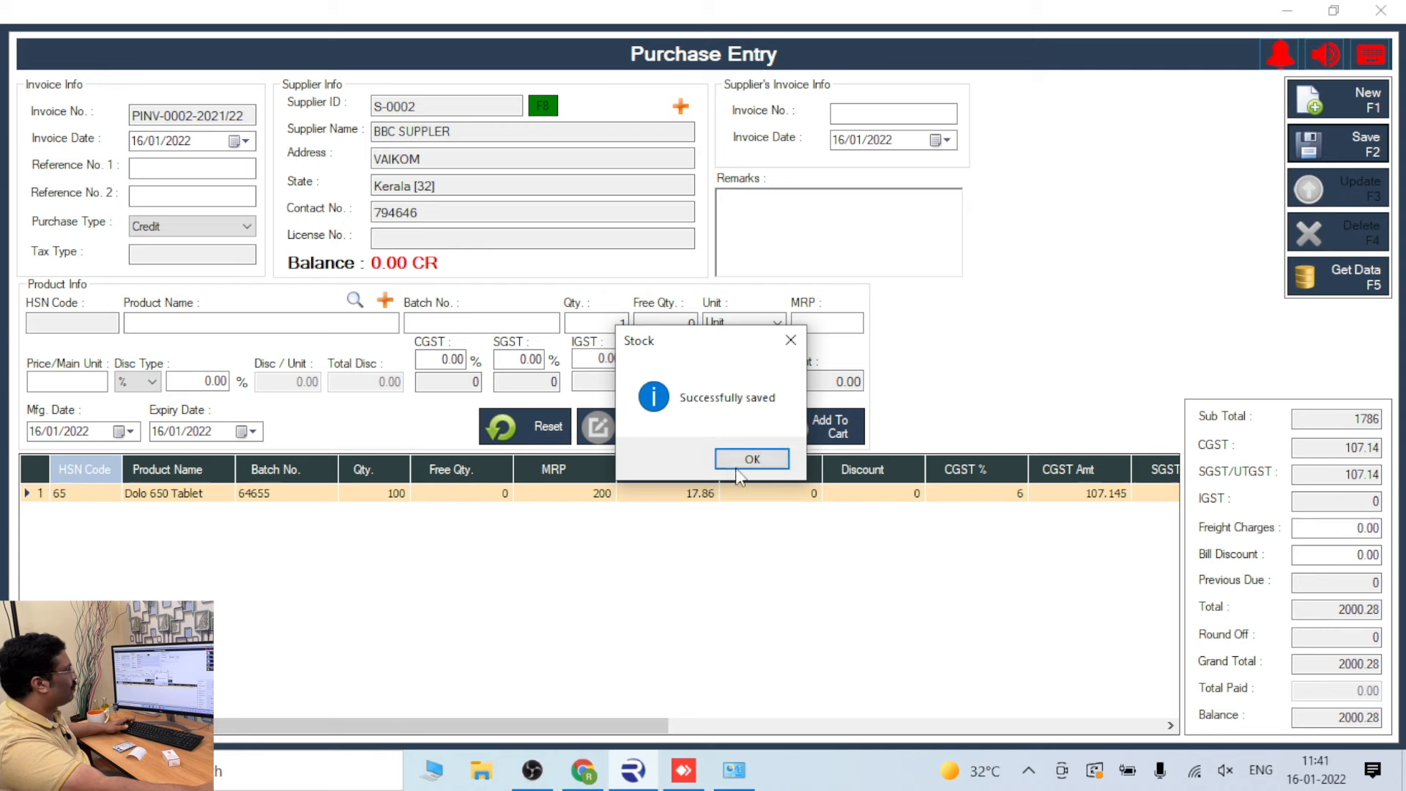
Step: Close the saved purchase and reopen the BBC SUPPLER invoice from the purchase records to review its Dolo 650 Tablet line
left_click(739, 462)
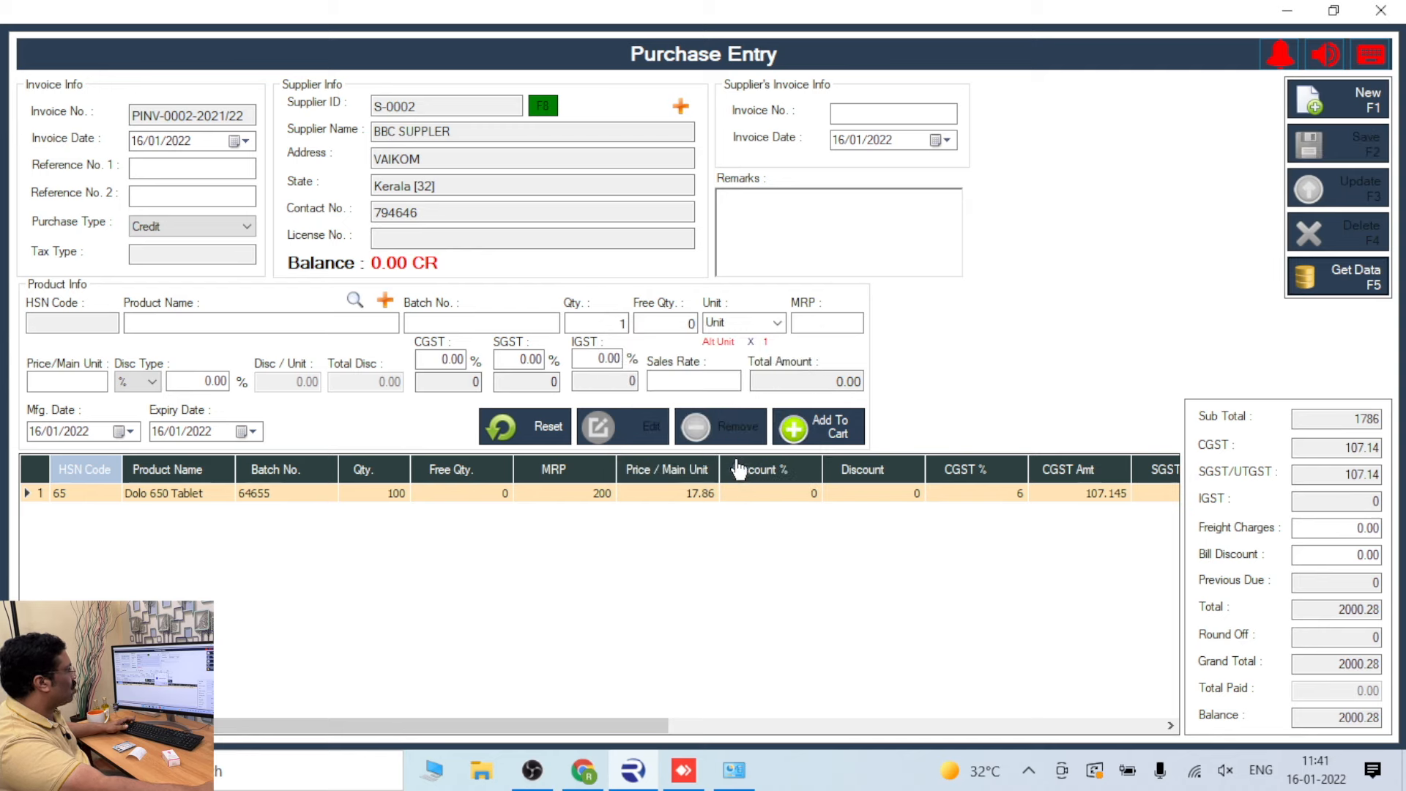
left_click(1383, 9)
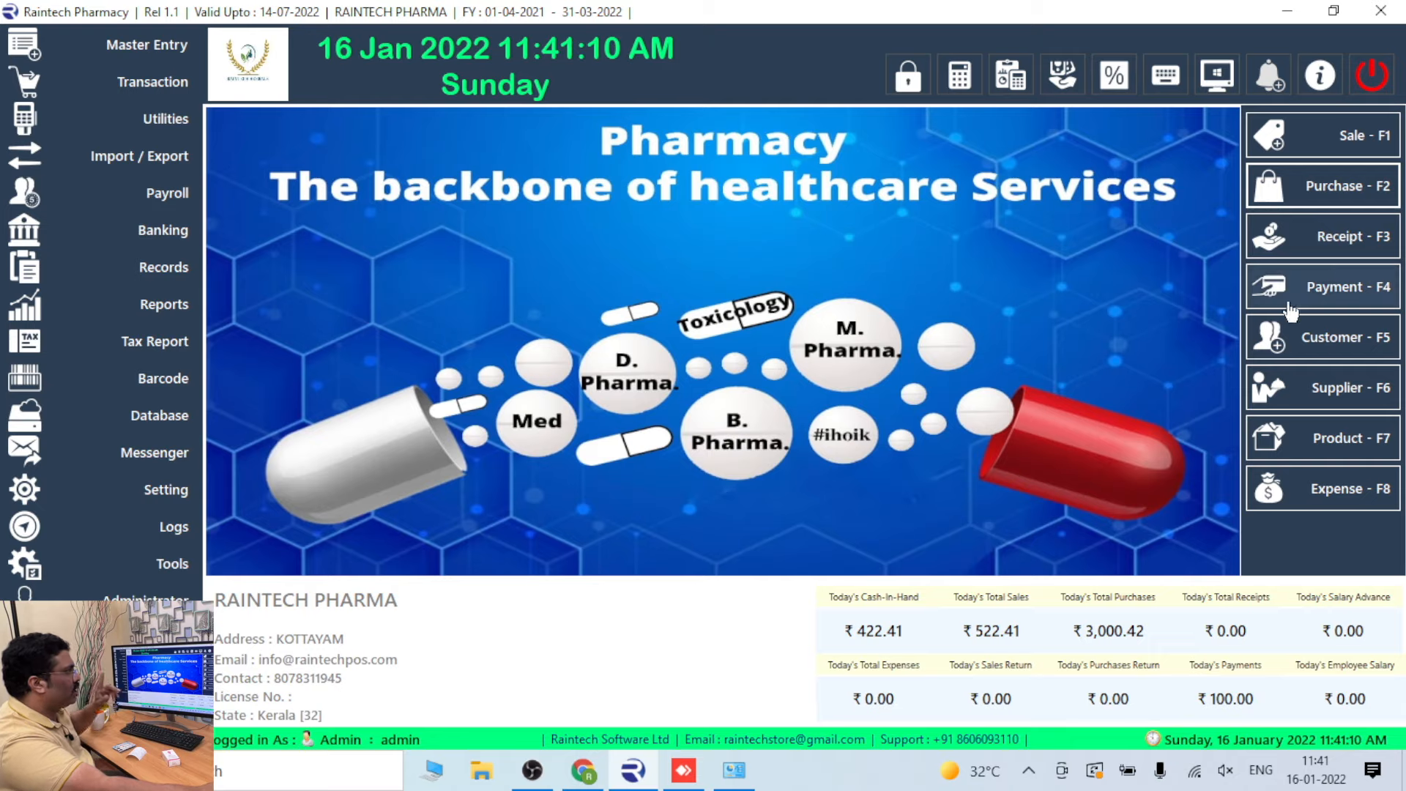
left_click(1351, 192)
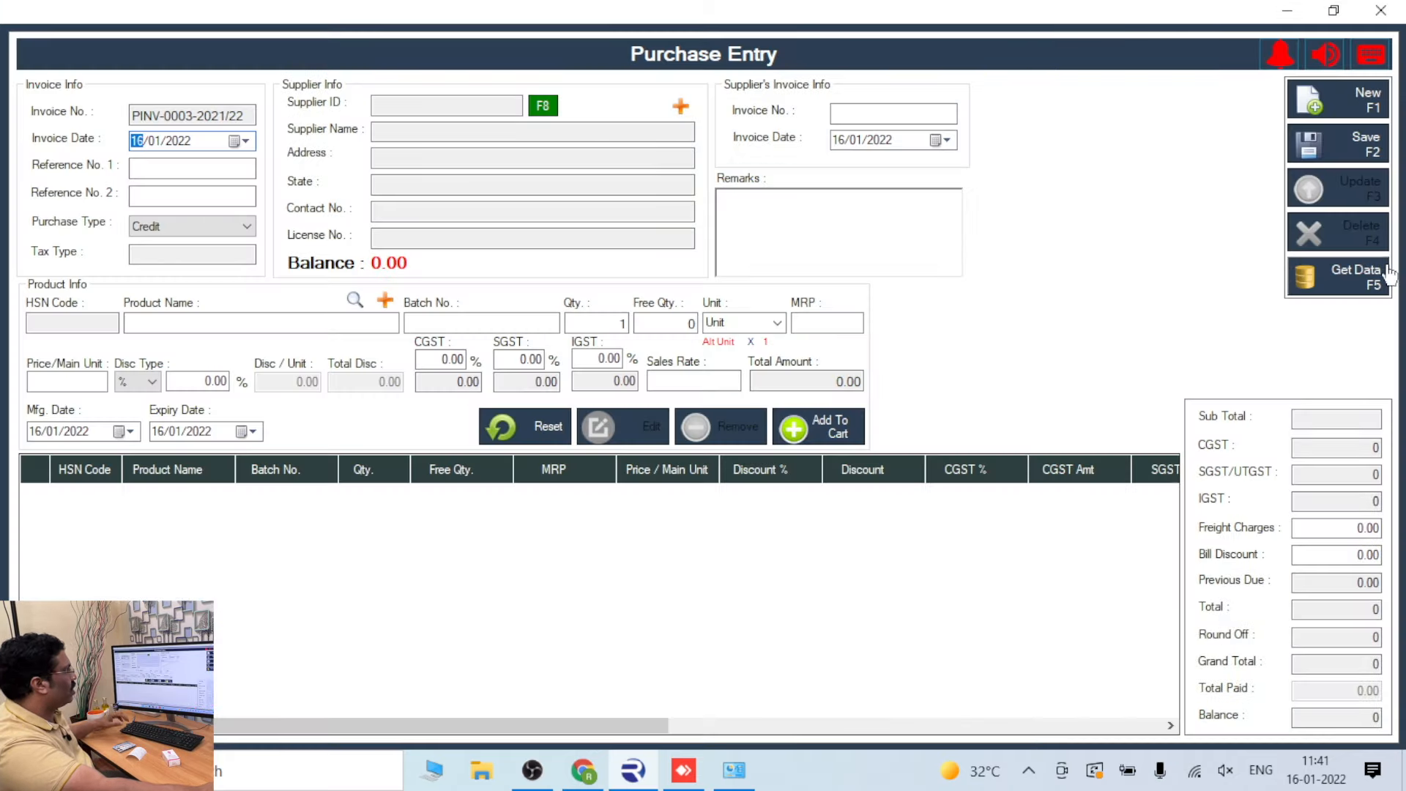
left_click(1294, 274)
double_click(110, 261)
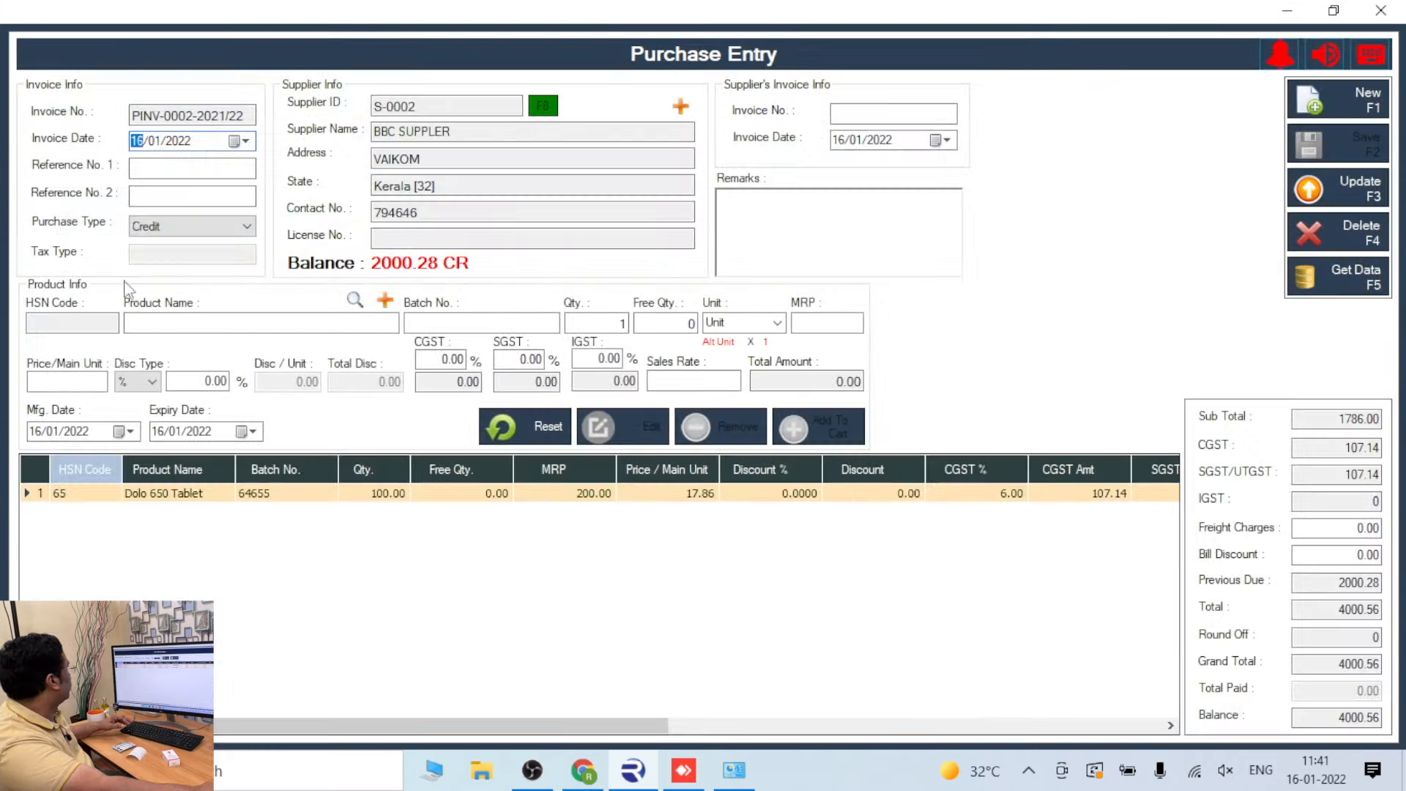
left_click(463, 493)
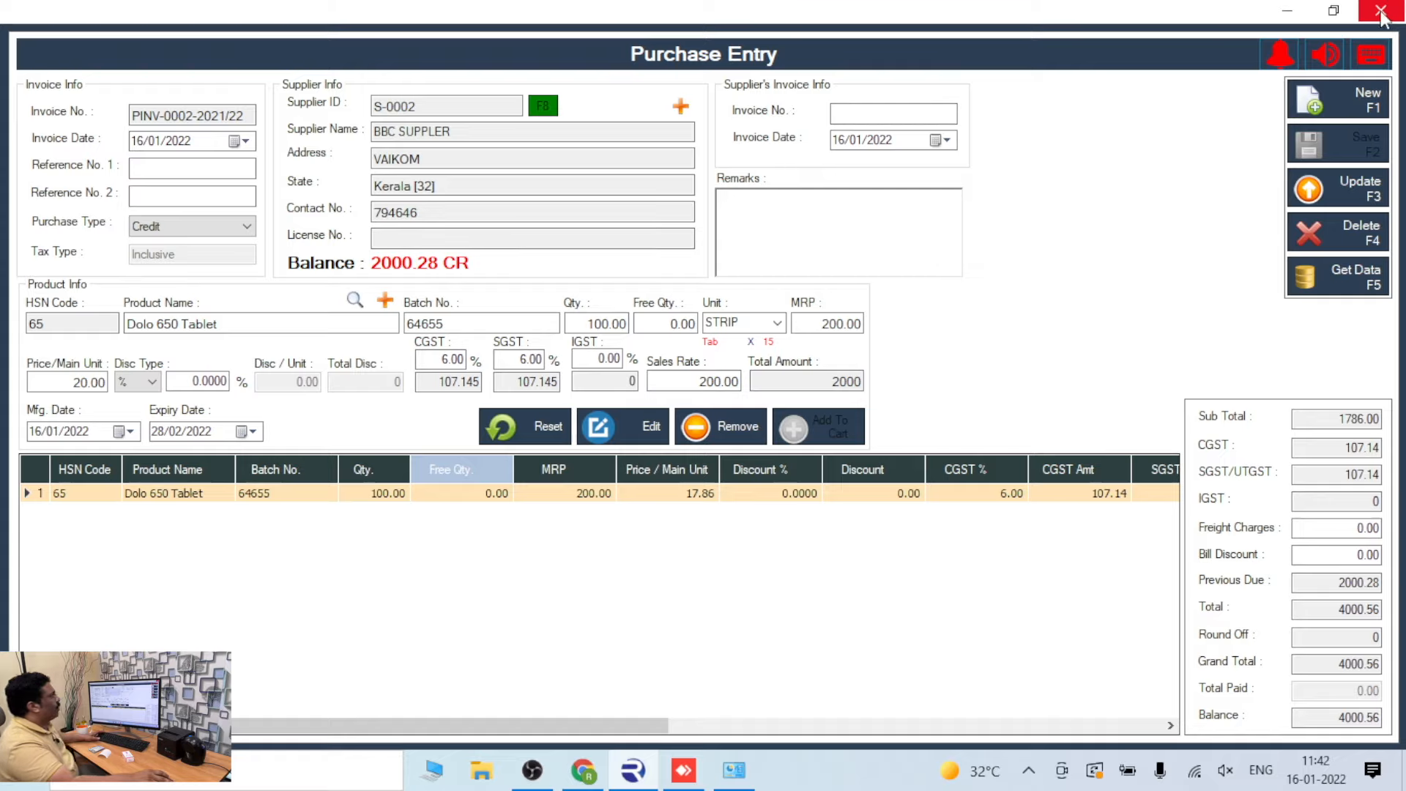
left_click(1385, 13)
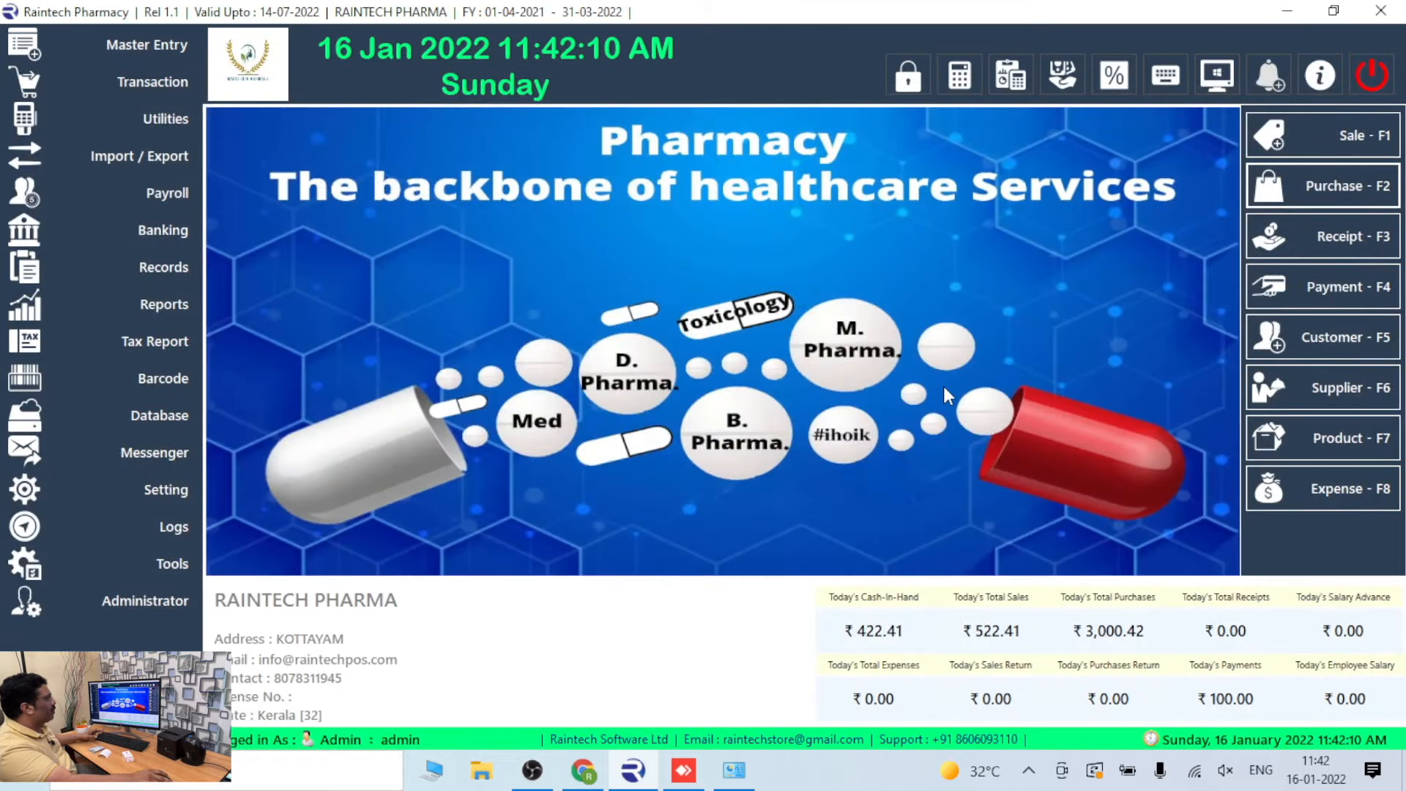
Step: From a new sale, look up the Dolo 650 Tablet stock and compare its batch numbers, leaving the sale without an entry
left_click(1343, 136)
left_click(381, 238)
key("ctrl+1")
left_click(110, 167)
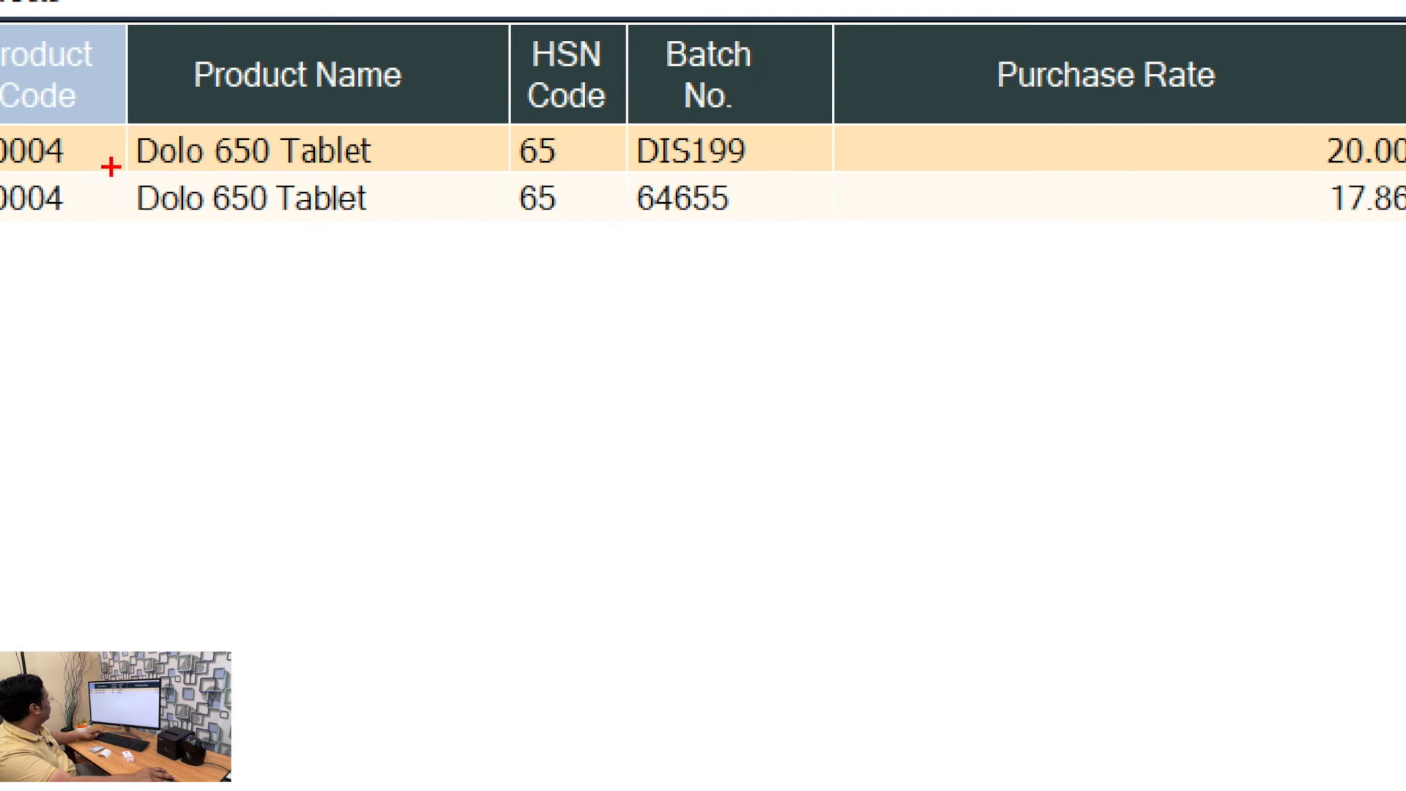
mouse_move(109, 128)
left_mouse_down()
mouse_move(323, 273)
mouse_move(369, 277)
left_mouse_up()
left_click_drag(629, 54, 799, 266)
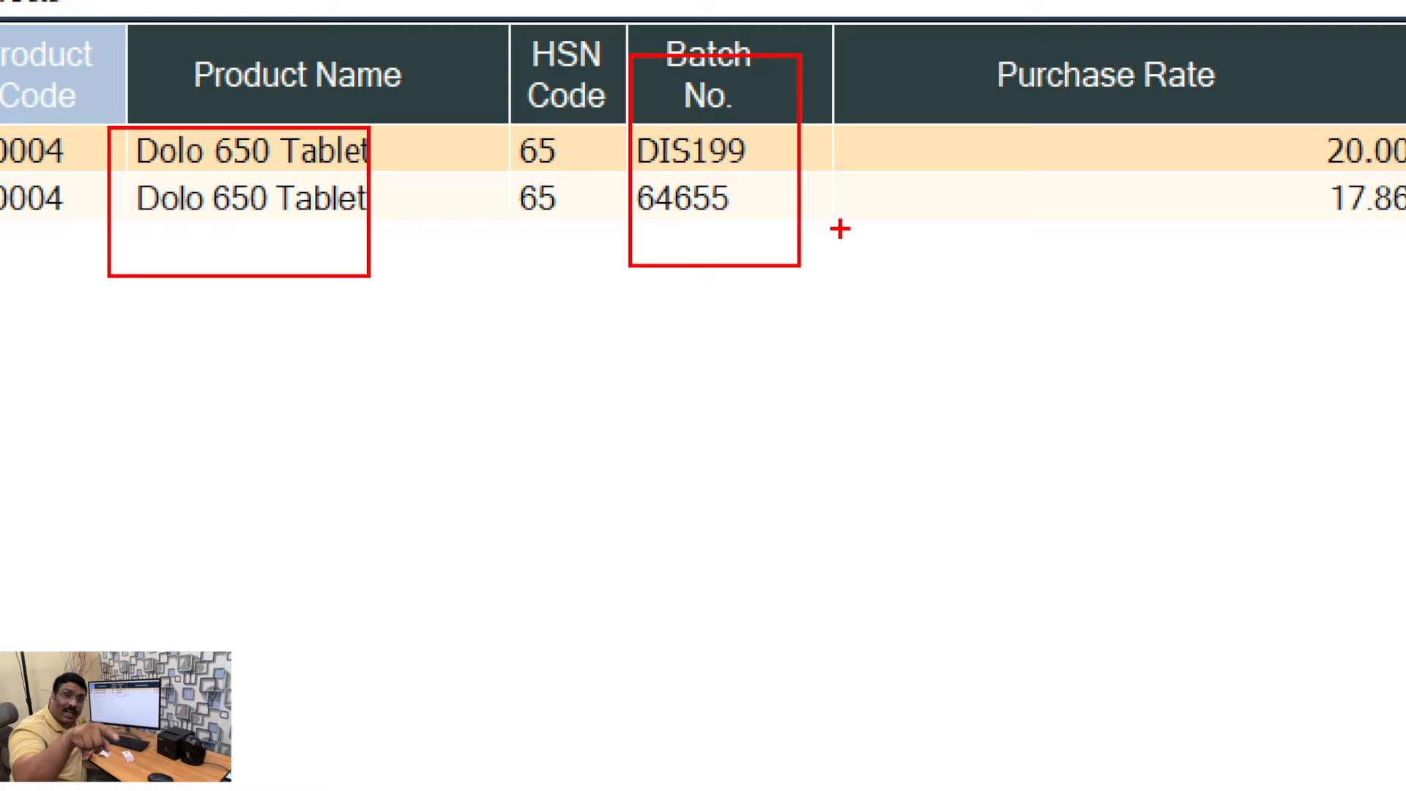
key("Escape")
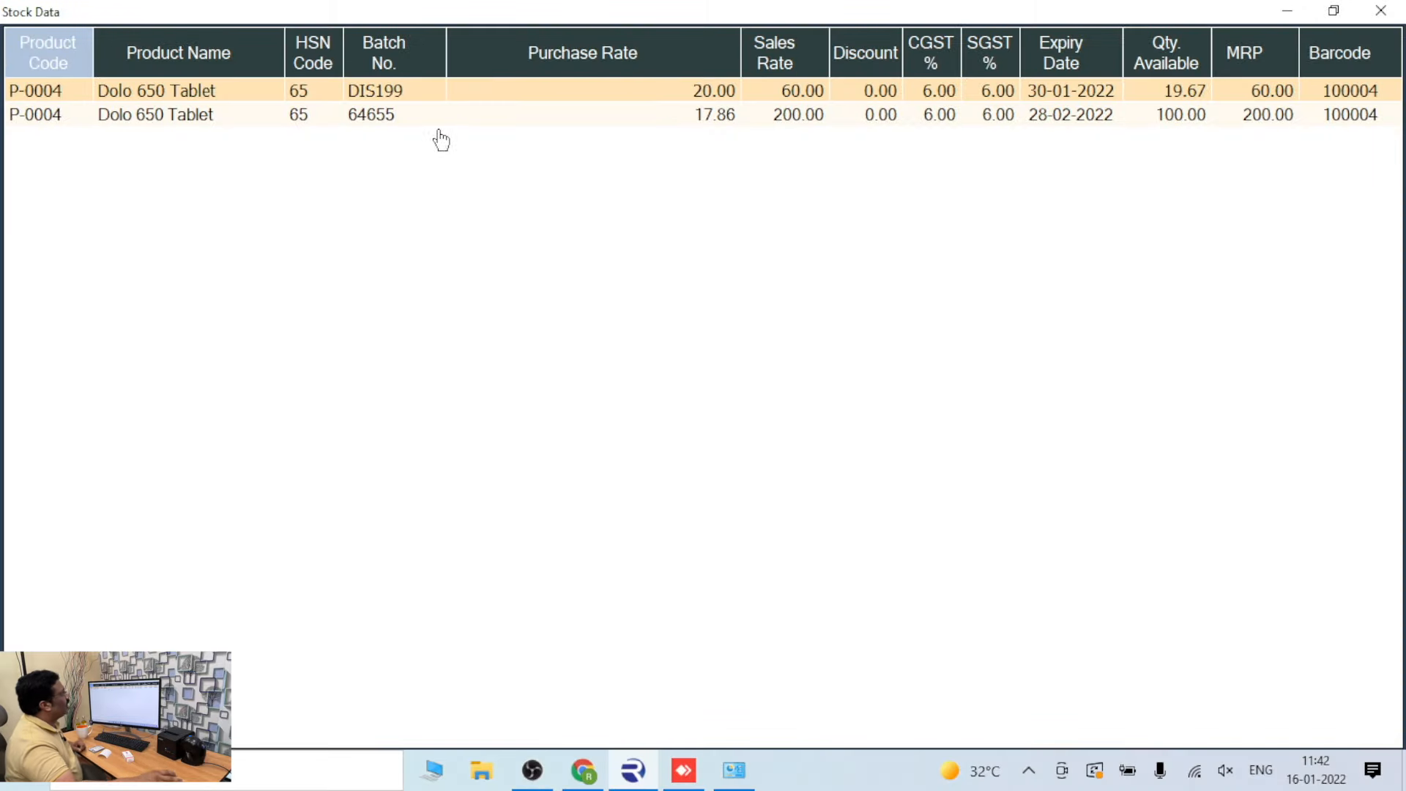
left_click(1382, 12)
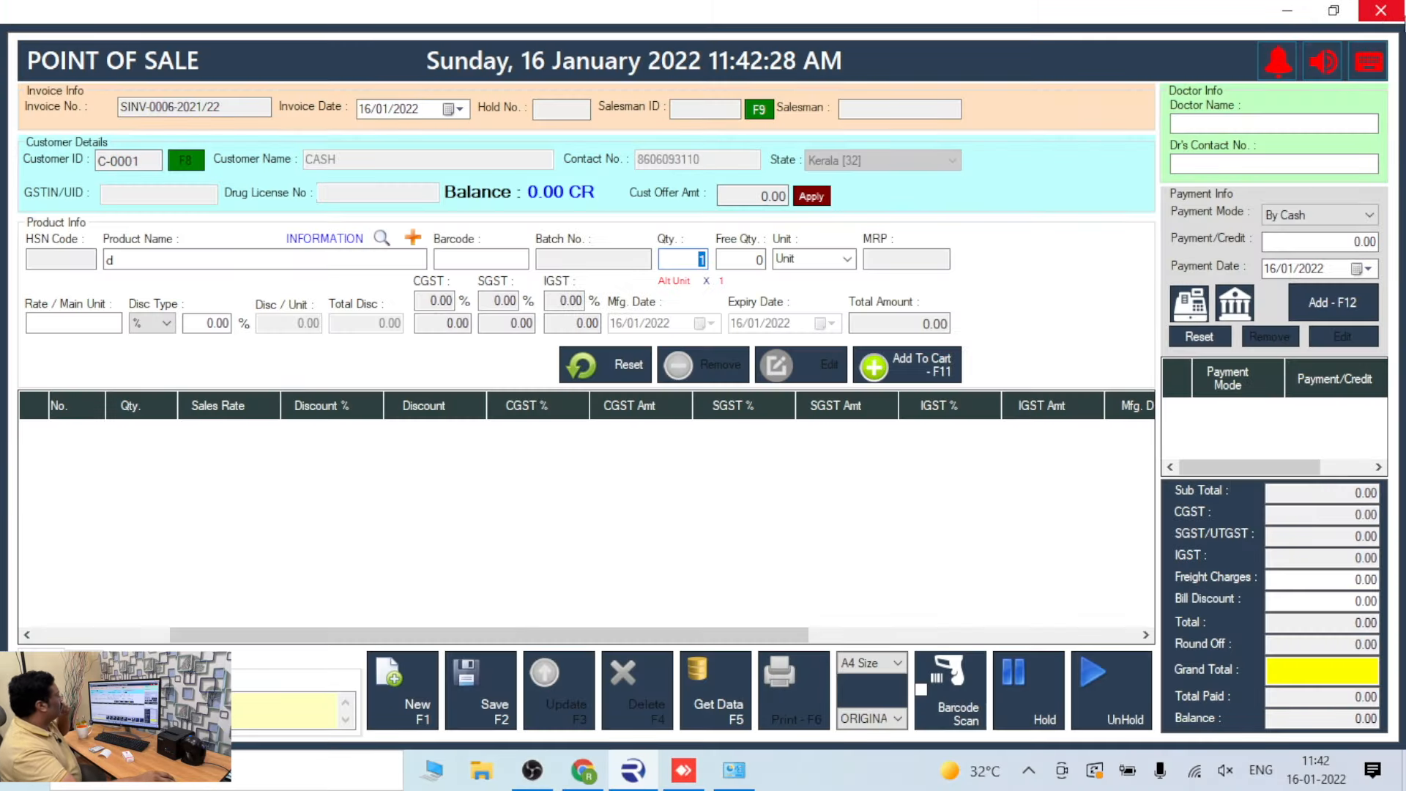
left_click(1383, 11)
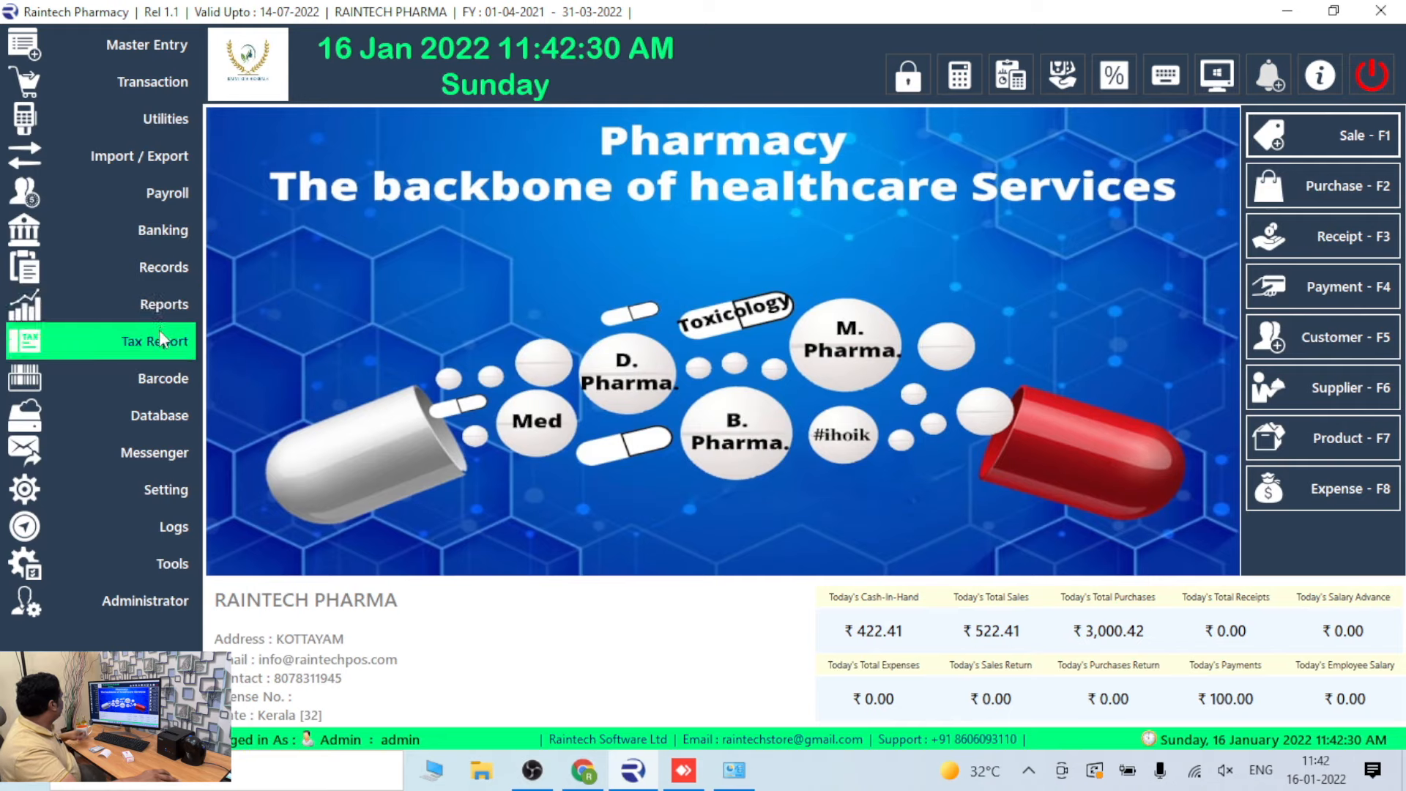
Step: Open the expired items report and list products expiring from 16/01/2022 to 30/01/2022
left_click(167, 306)
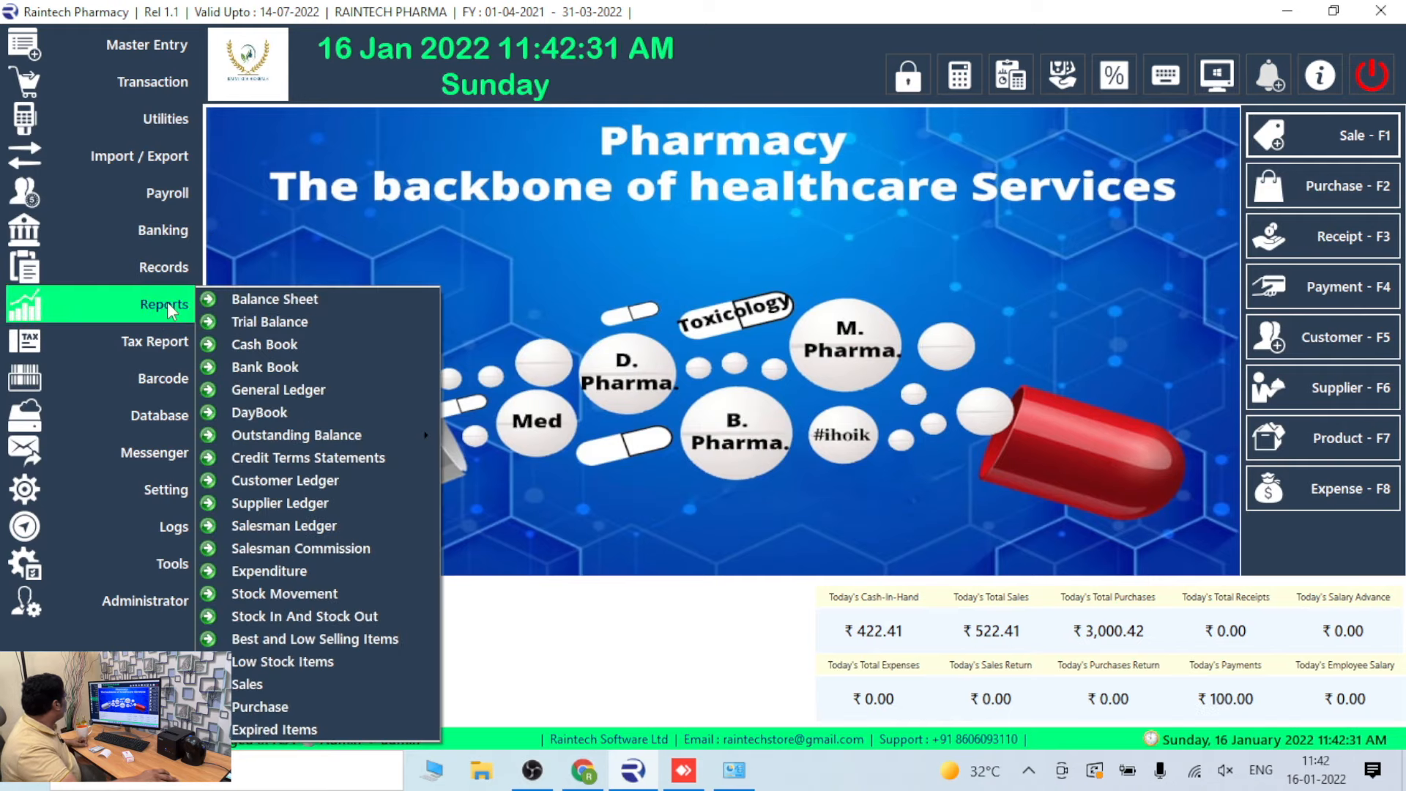
left_click(277, 727)
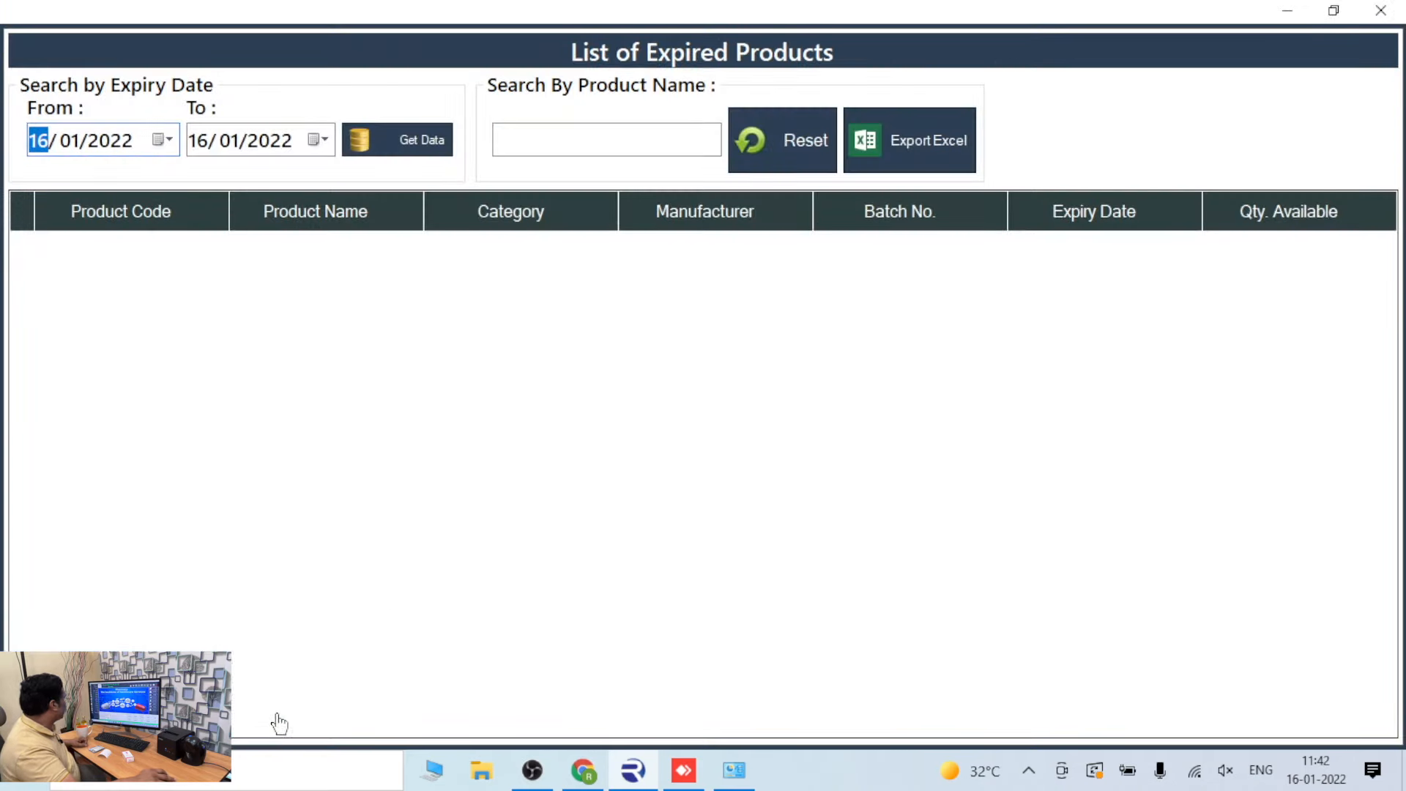
left_click(318, 139)
left_click(397, 276)
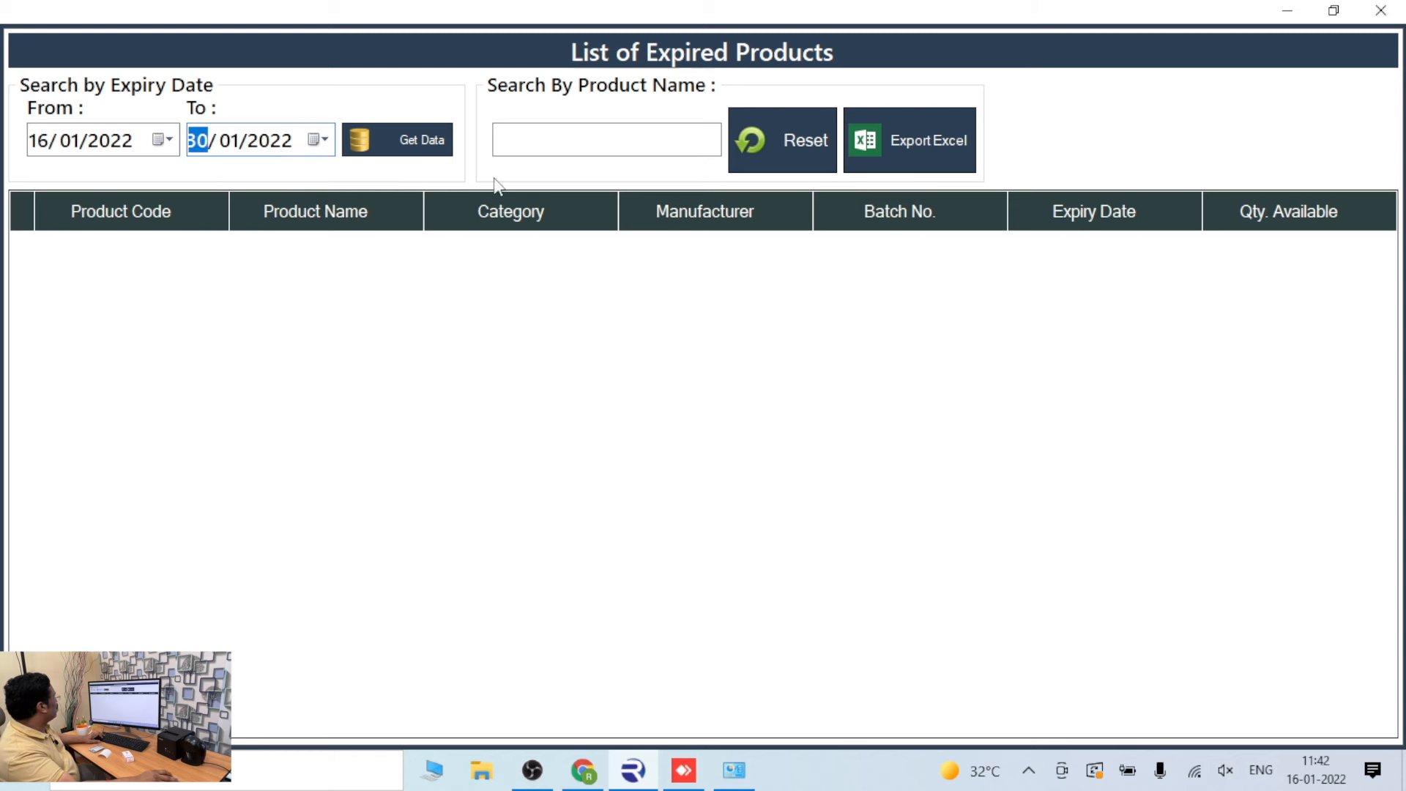
left_click(428, 146)
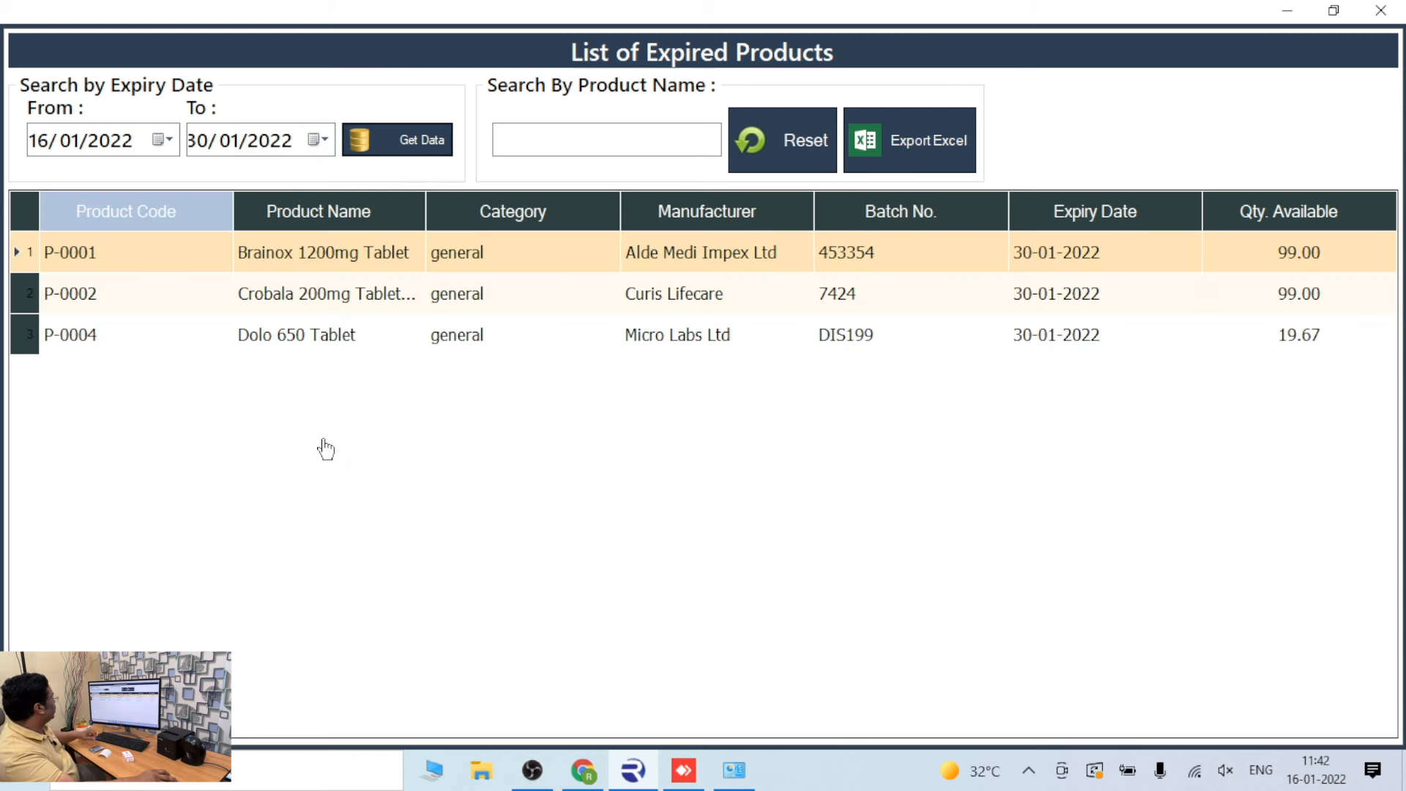
Step: Extend the expired products list's end date to 28/02/2022, examine the Dolo 650 Tablet batches, and close the report
left_click(318, 137)
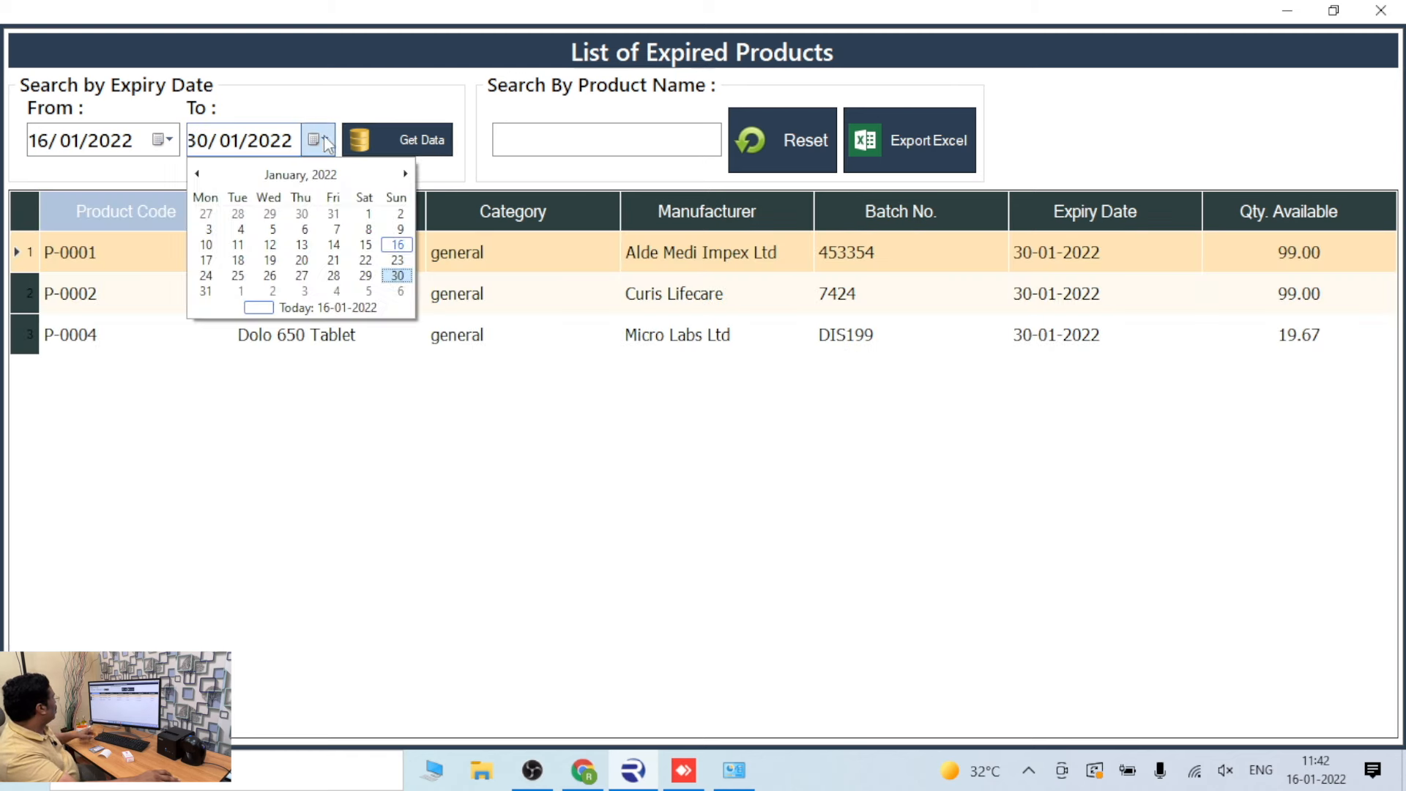
left_click(405, 173)
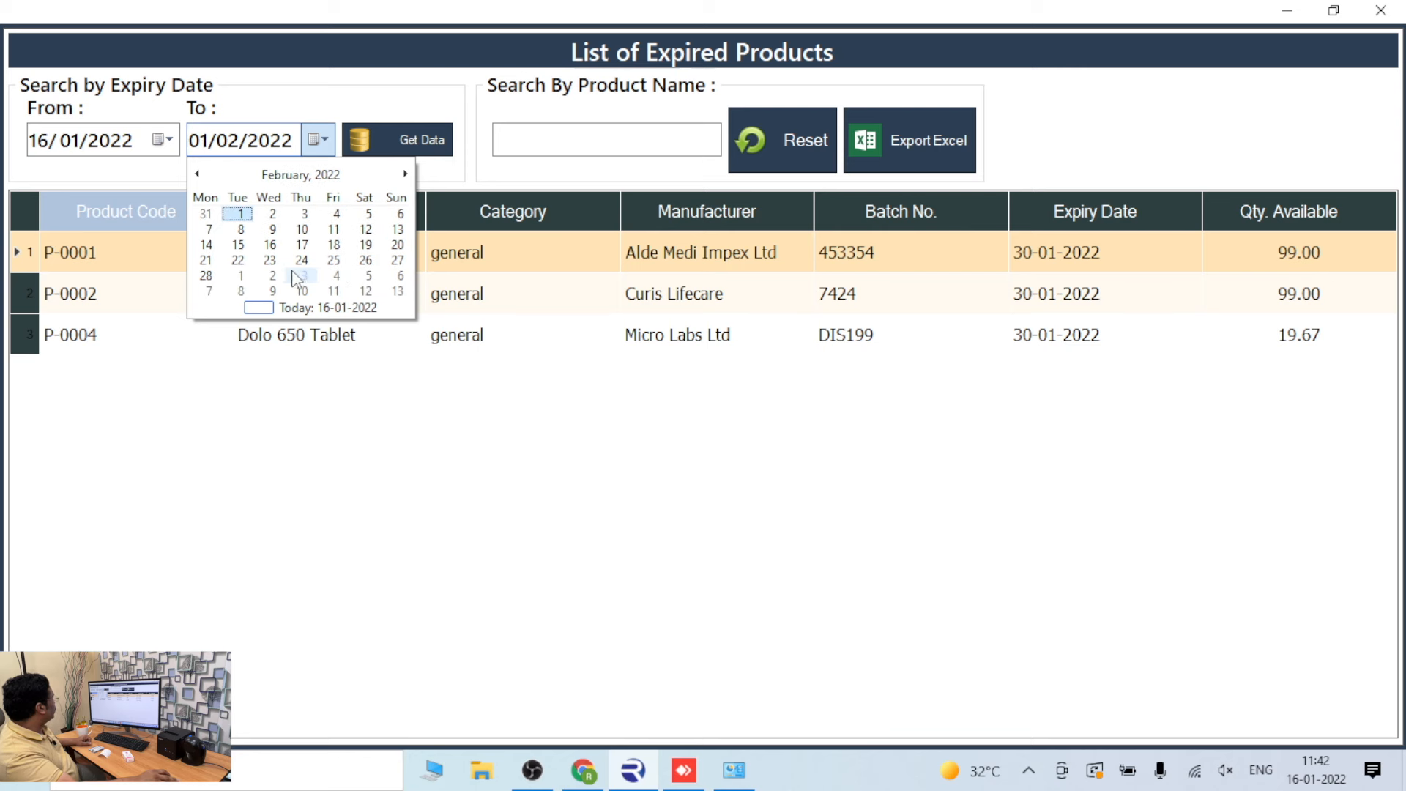
left_click(206, 275)
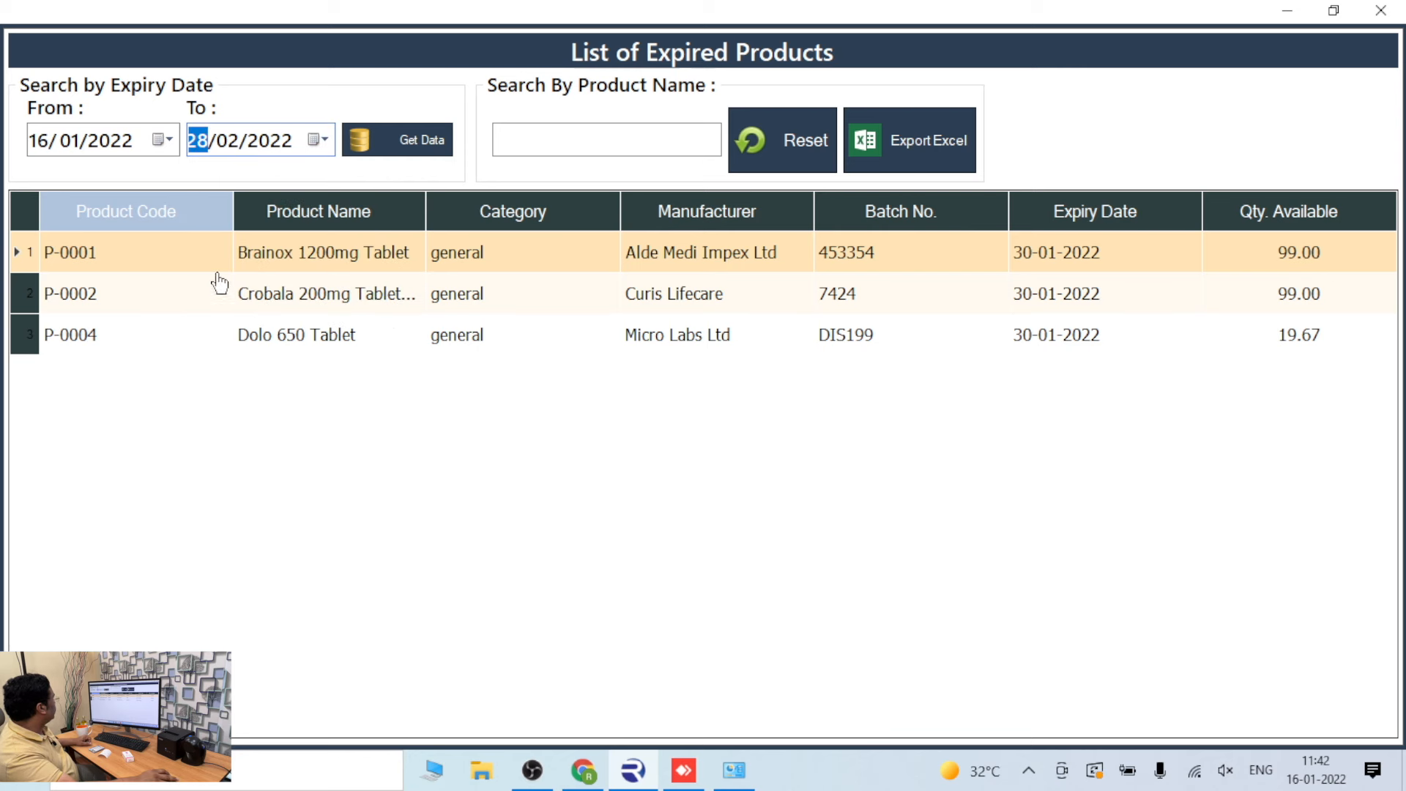
left_click(377, 146)
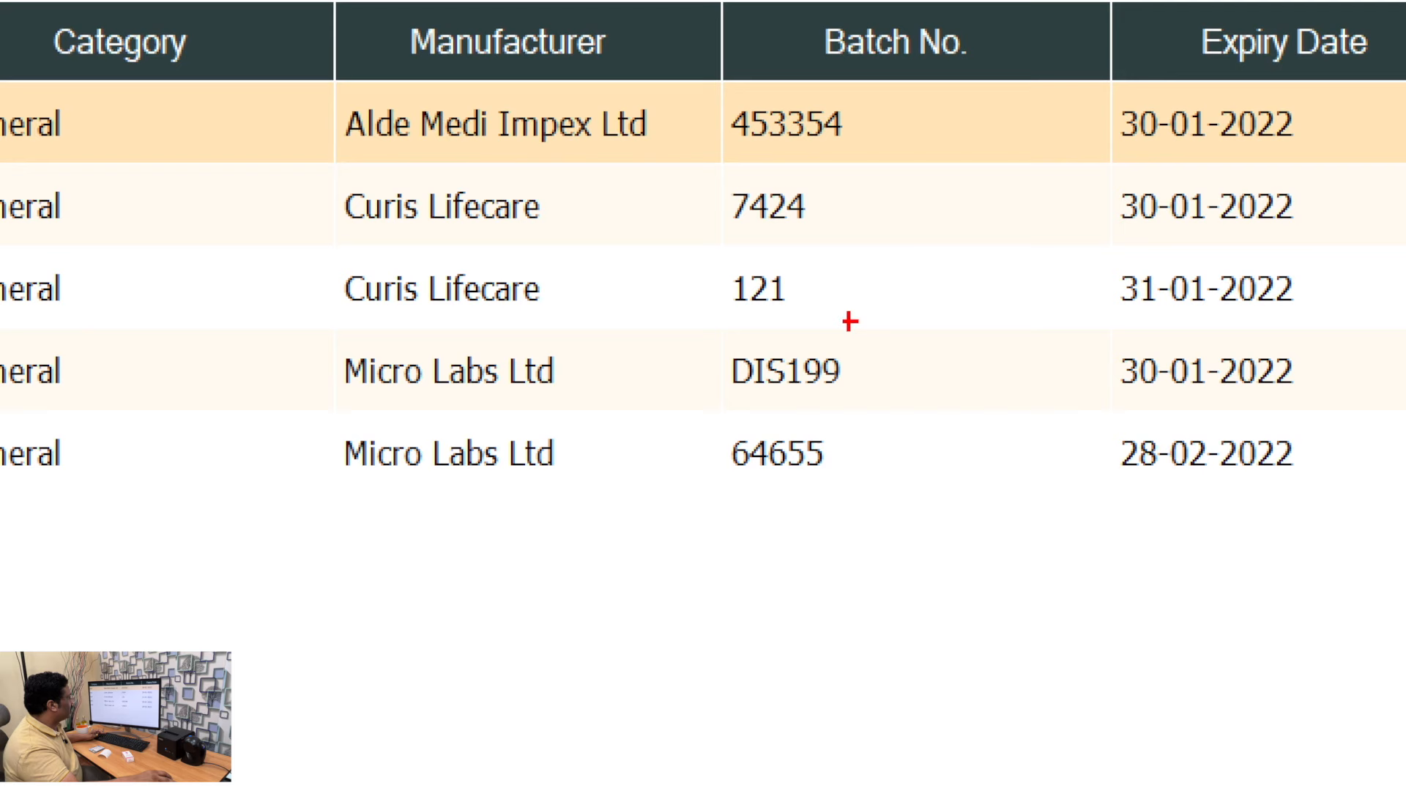
left_click_drag(670, 329, 897, 402)
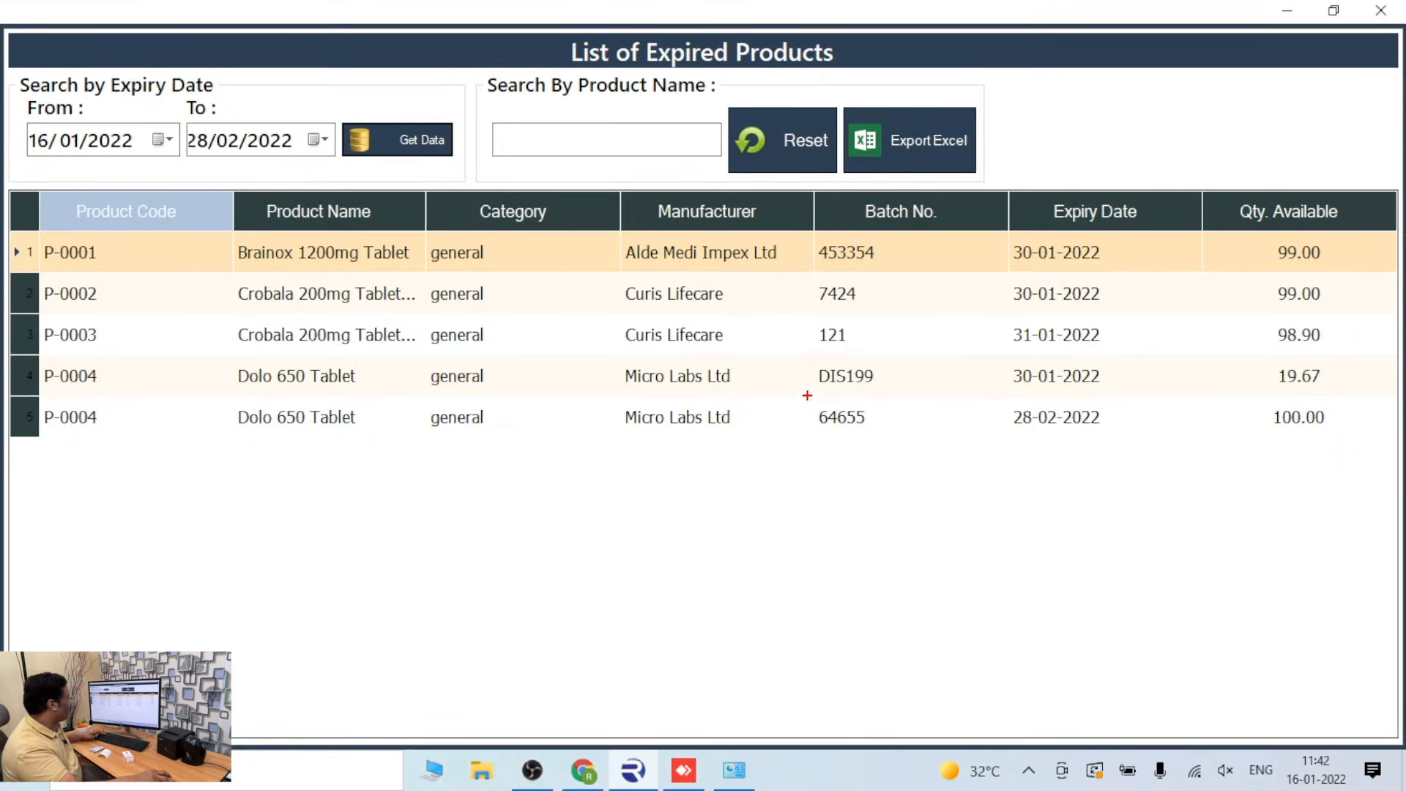
left_click_drag(806, 395, 887, 428)
key("Escape")
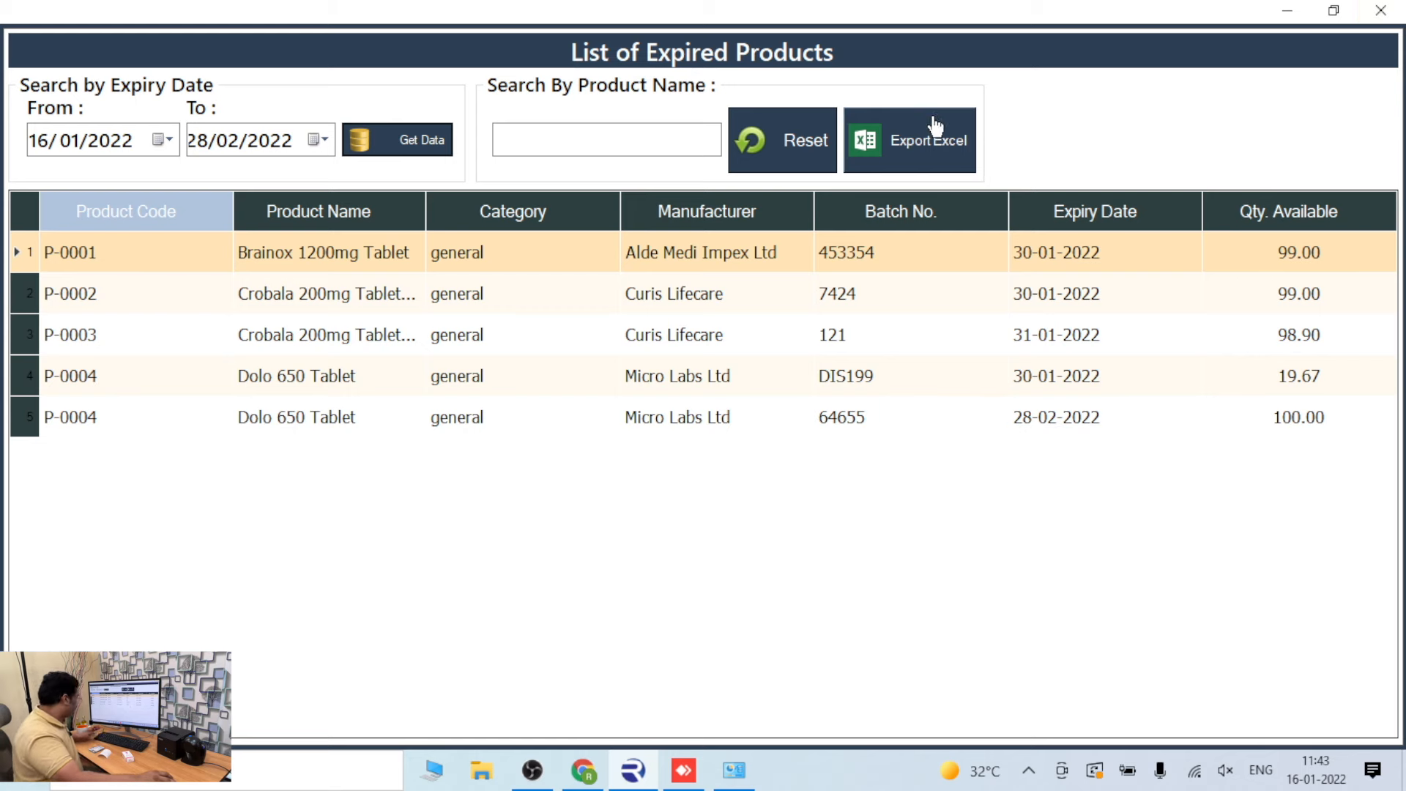
key("ctrl+1")
left_click_drag(650, 67, 954, 231)
key("Escape")
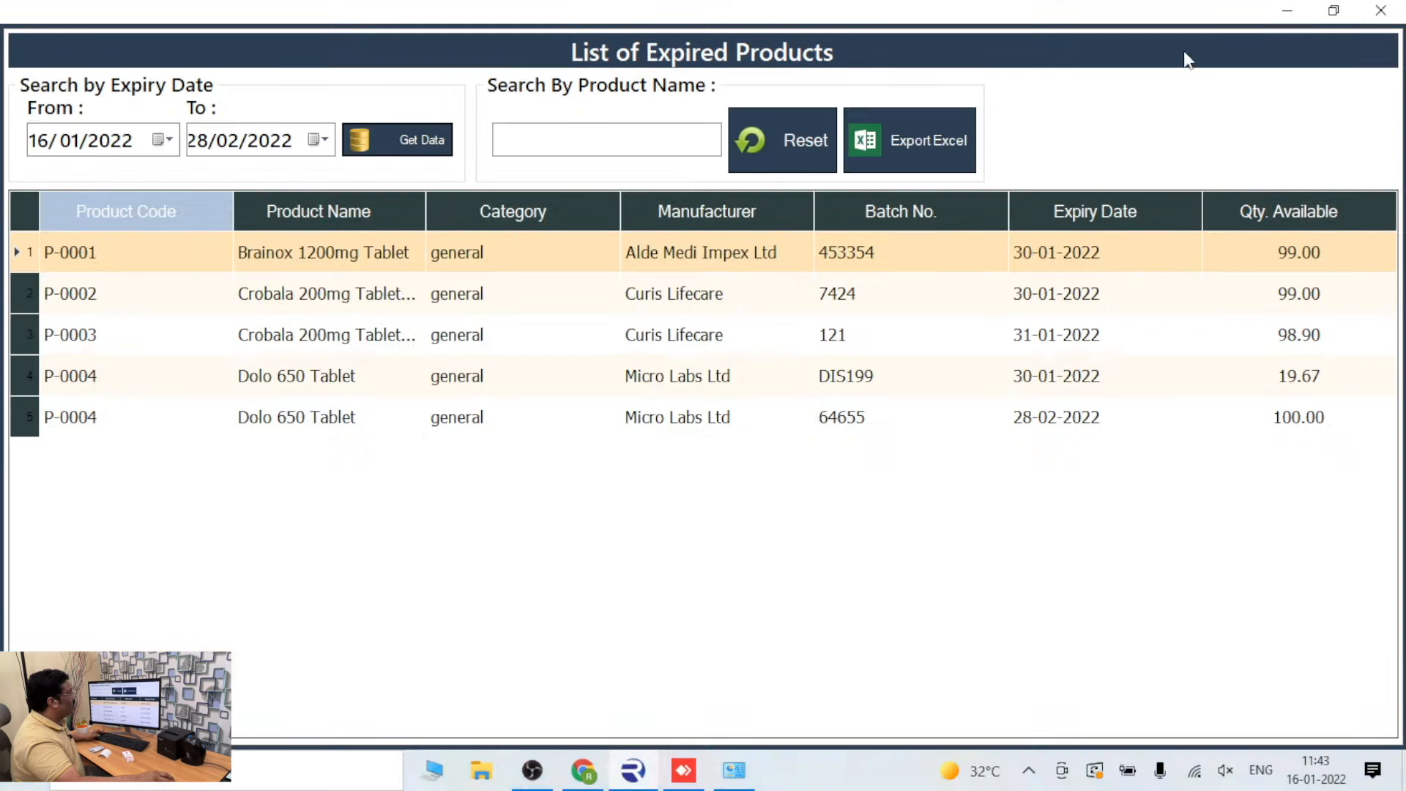
left_click(1378, 15)
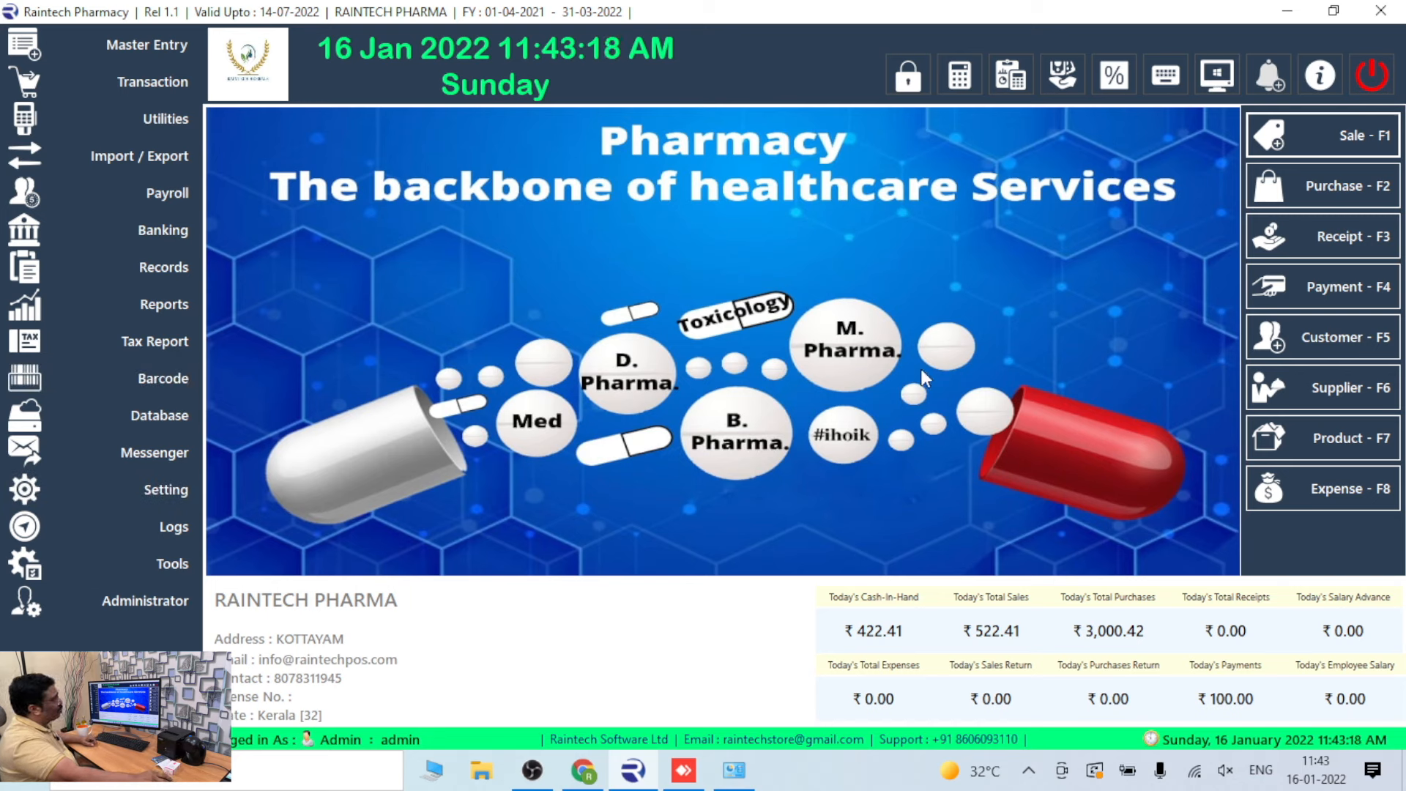
Step: Open the Supplier Ledger report and choose BBC SUPPLER as the supplier
left_click(162, 306)
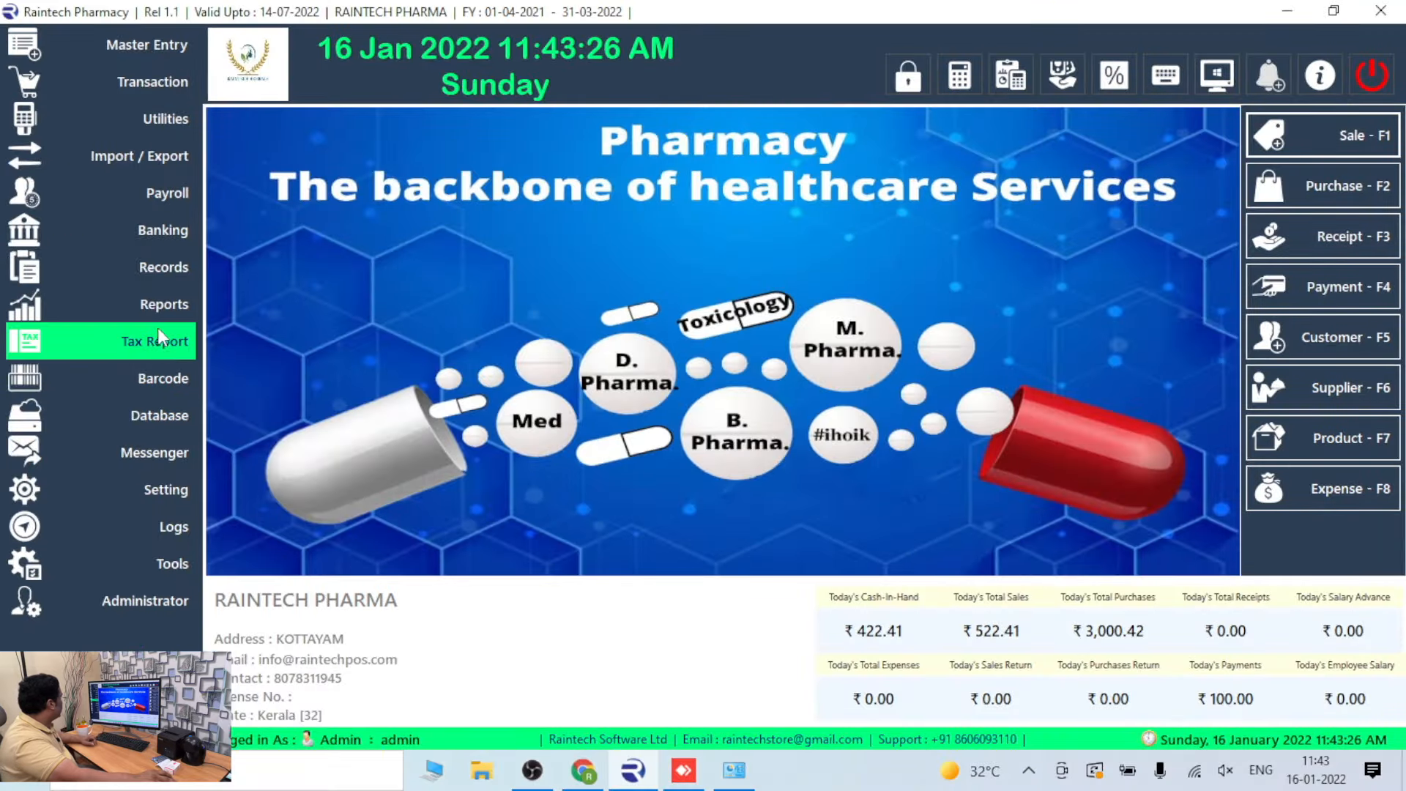
left_click(162, 305)
left_click(282, 502)
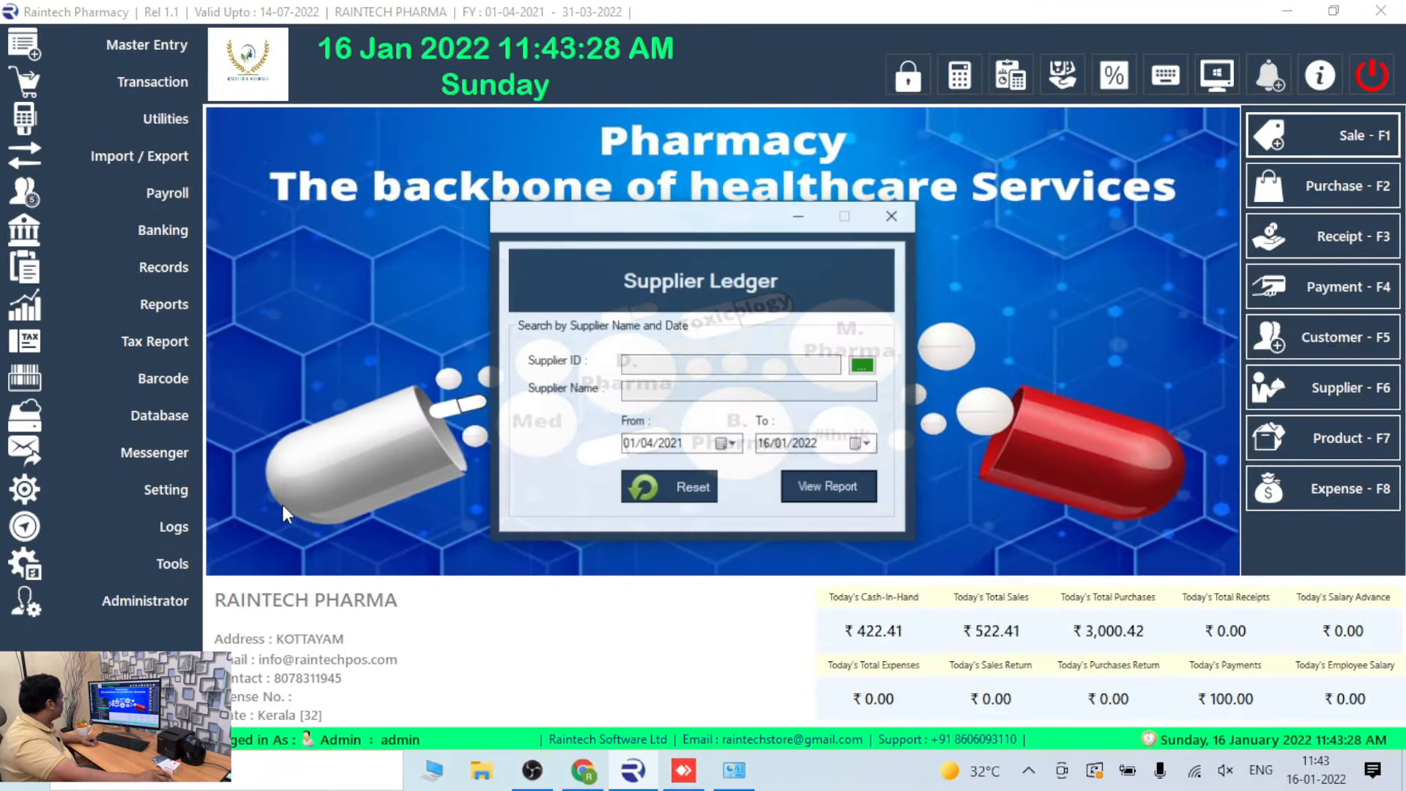
left_click(862, 377)
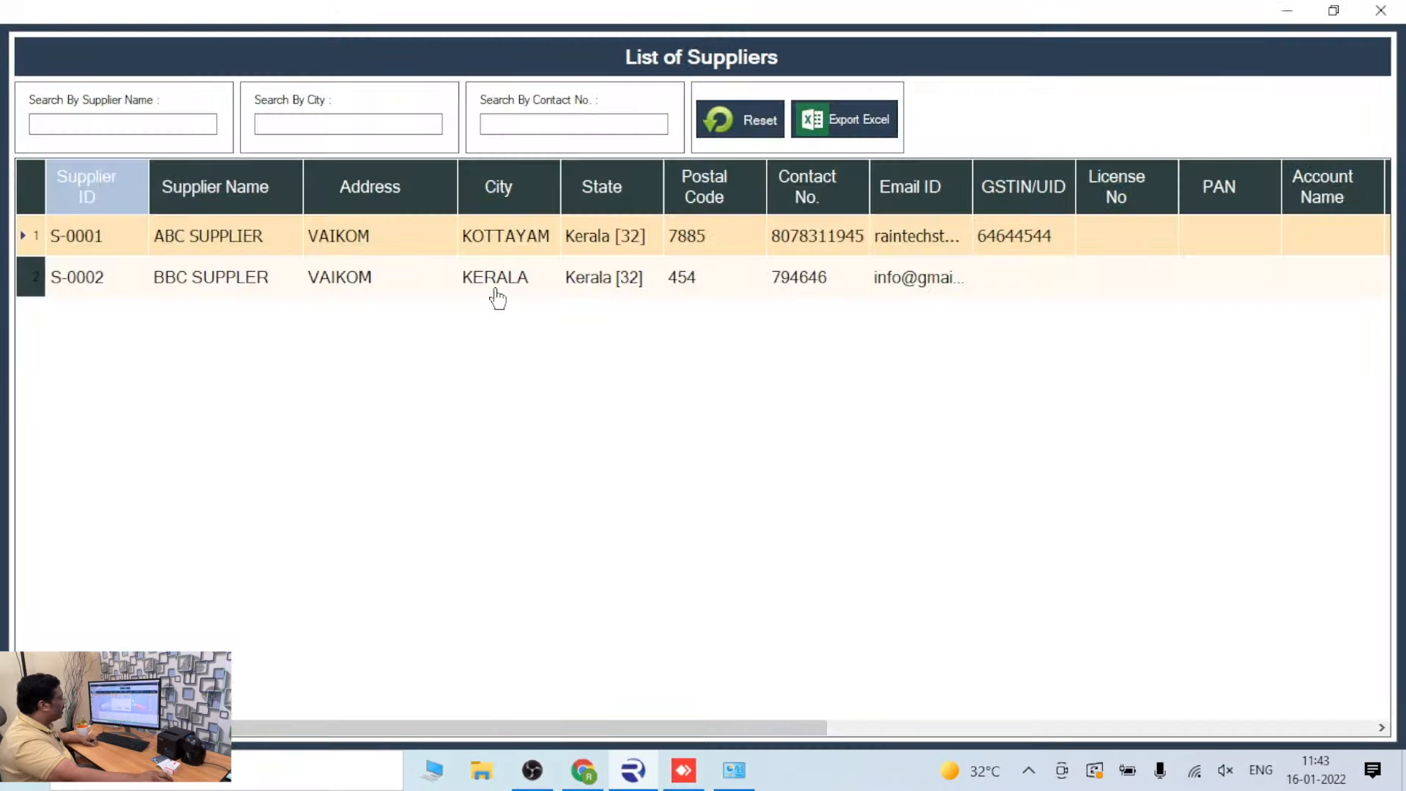
double_click(186, 287)
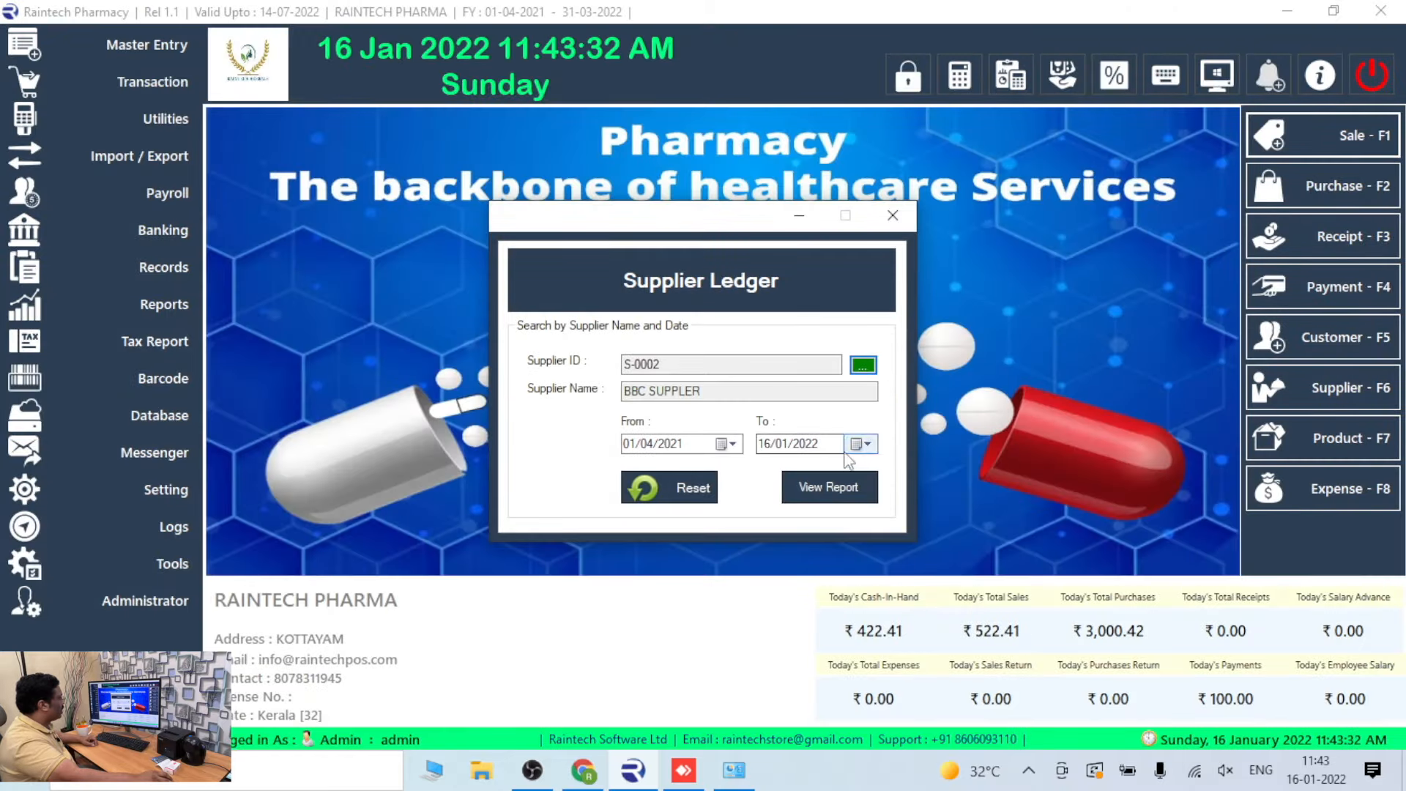
Step: View the supplier's ledger for 01/04/2021 to 16/01/2022, check the closing balance, and close the report
left_click(707, 447)
left_click(867, 444)
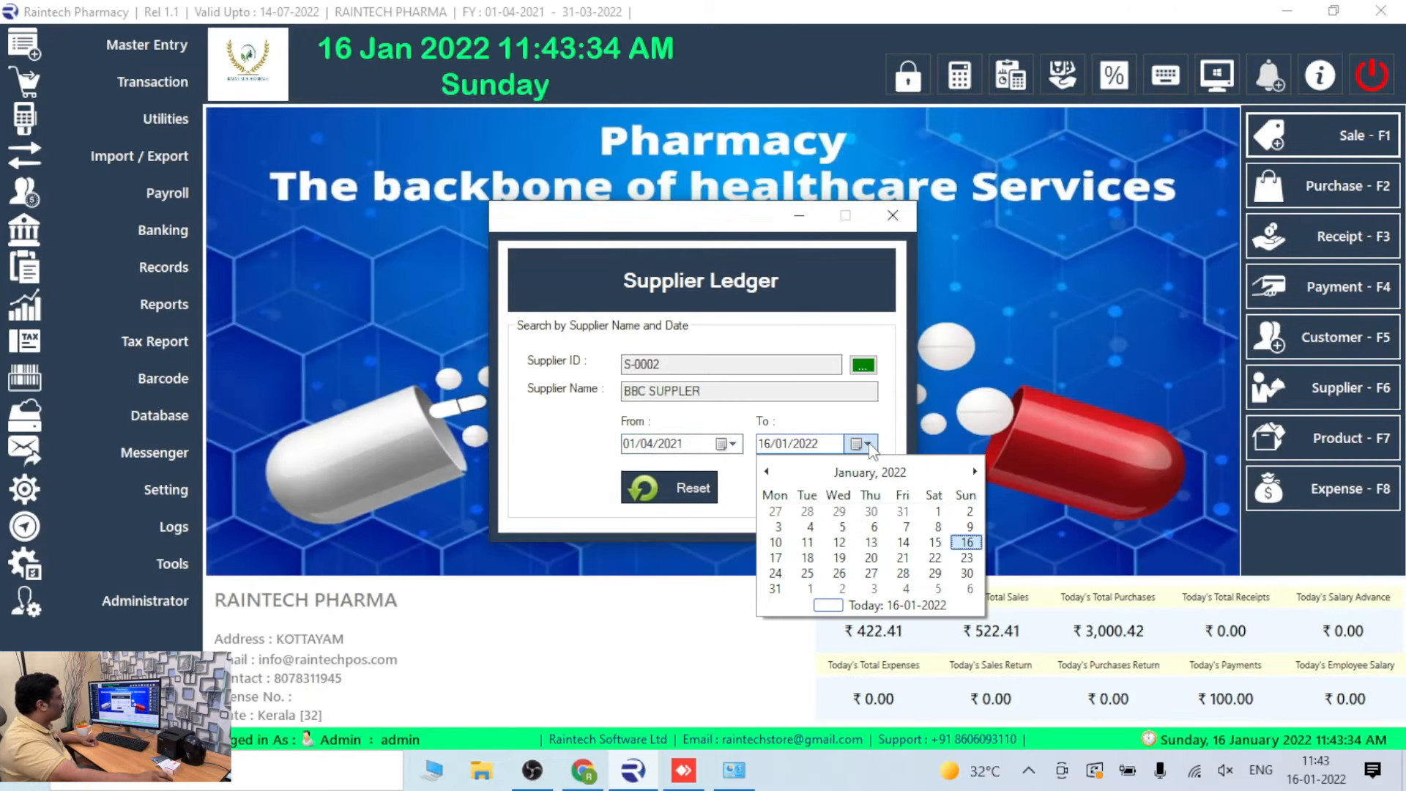
left_click(962, 545)
left_click(798, 487)
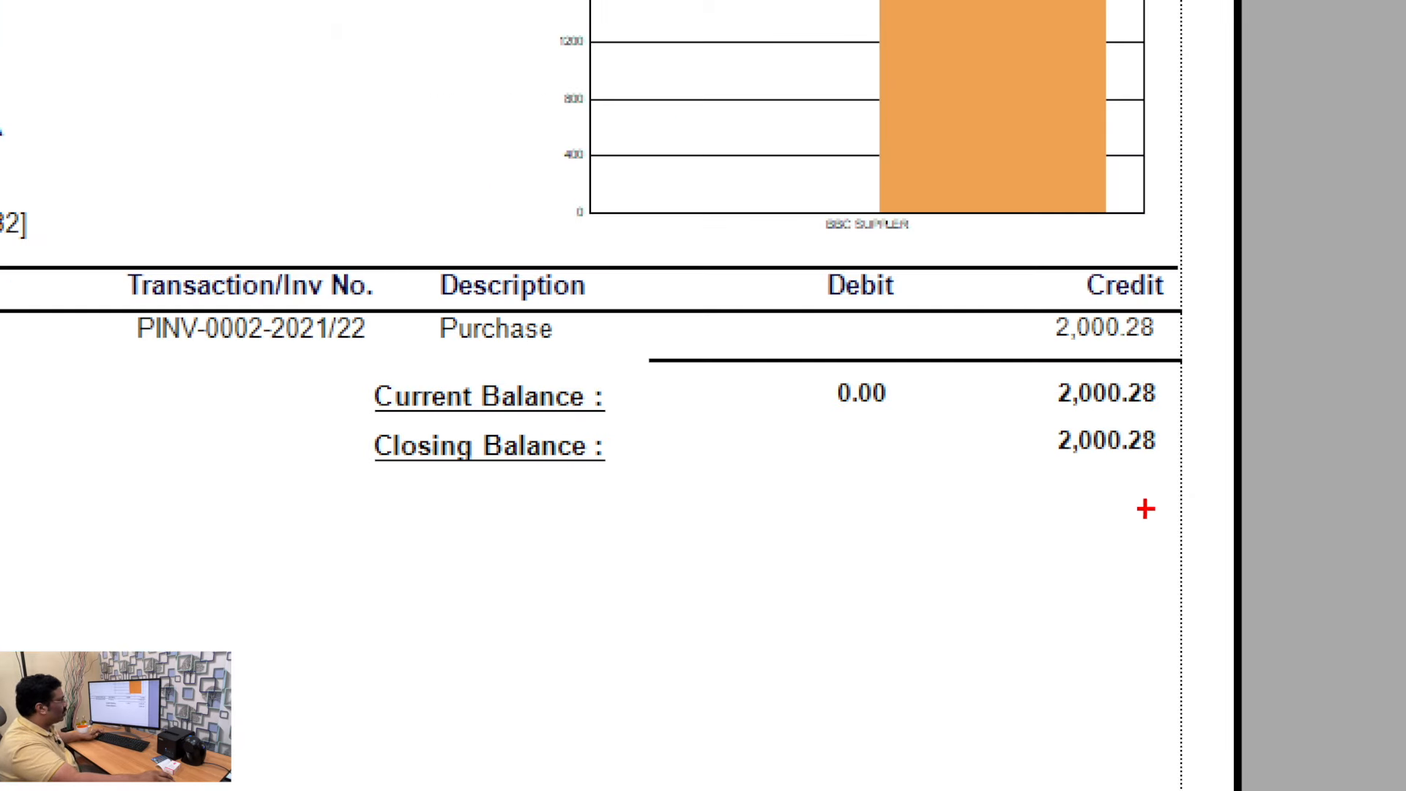
left_click_drag(1019, 414, 1176, 486)
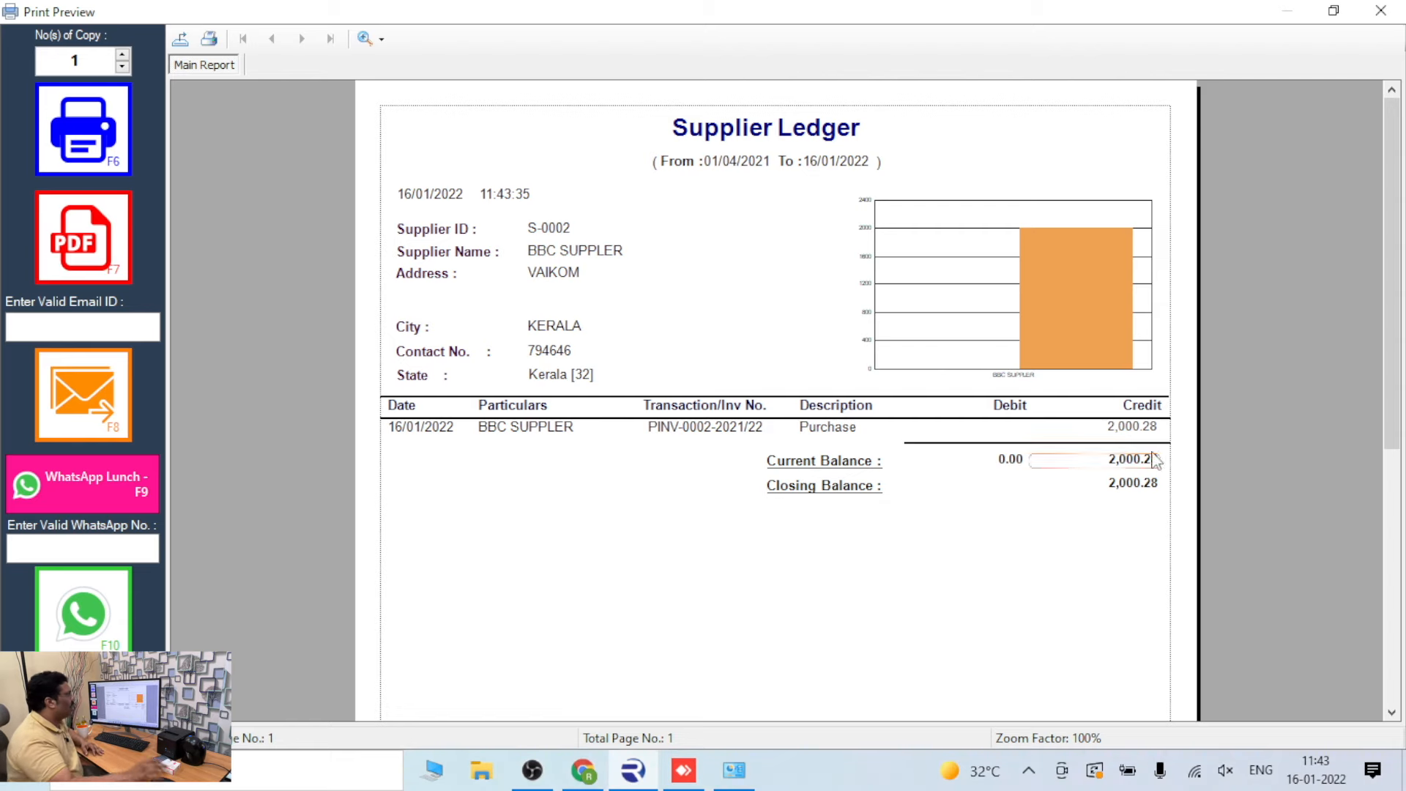
left_click(1381, 11)
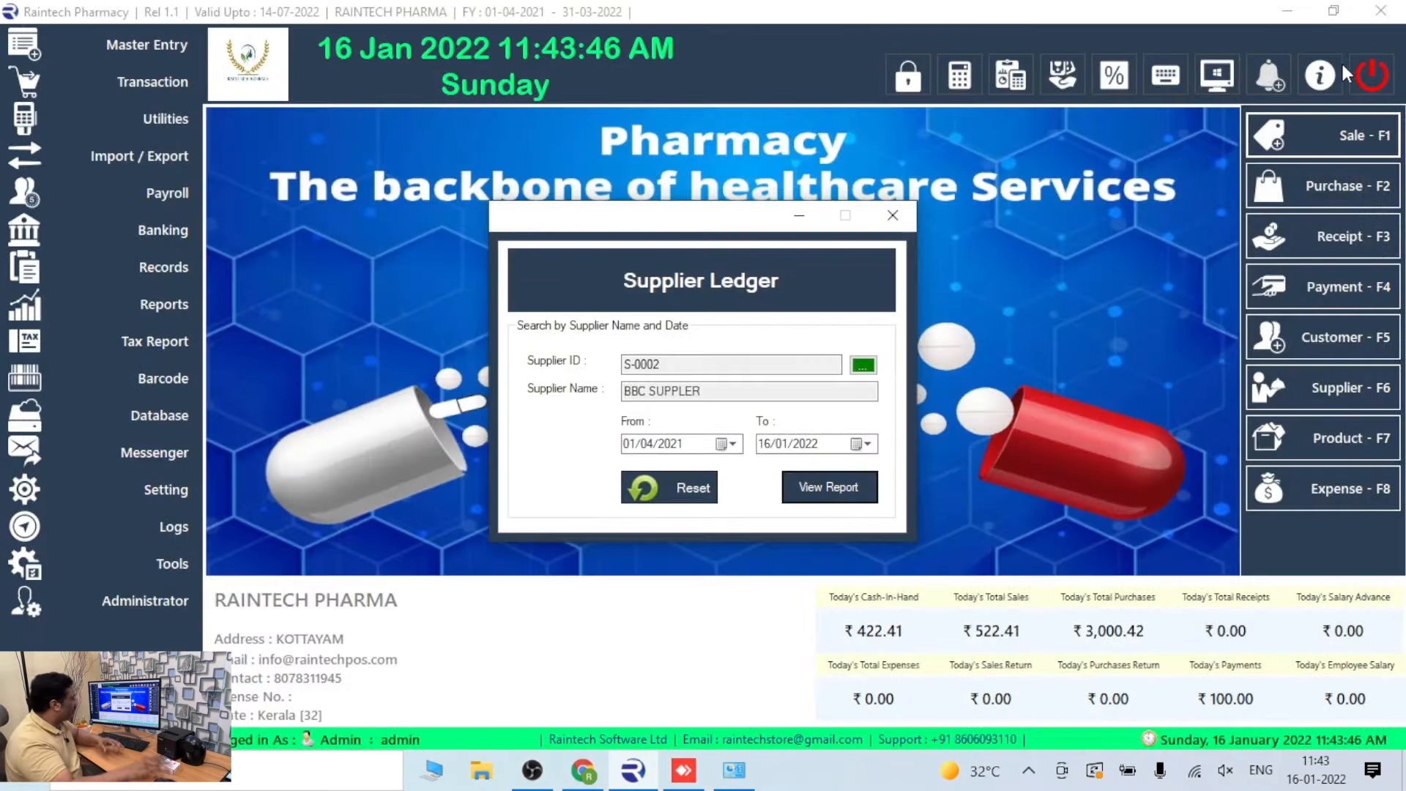
left_click(891, 215)
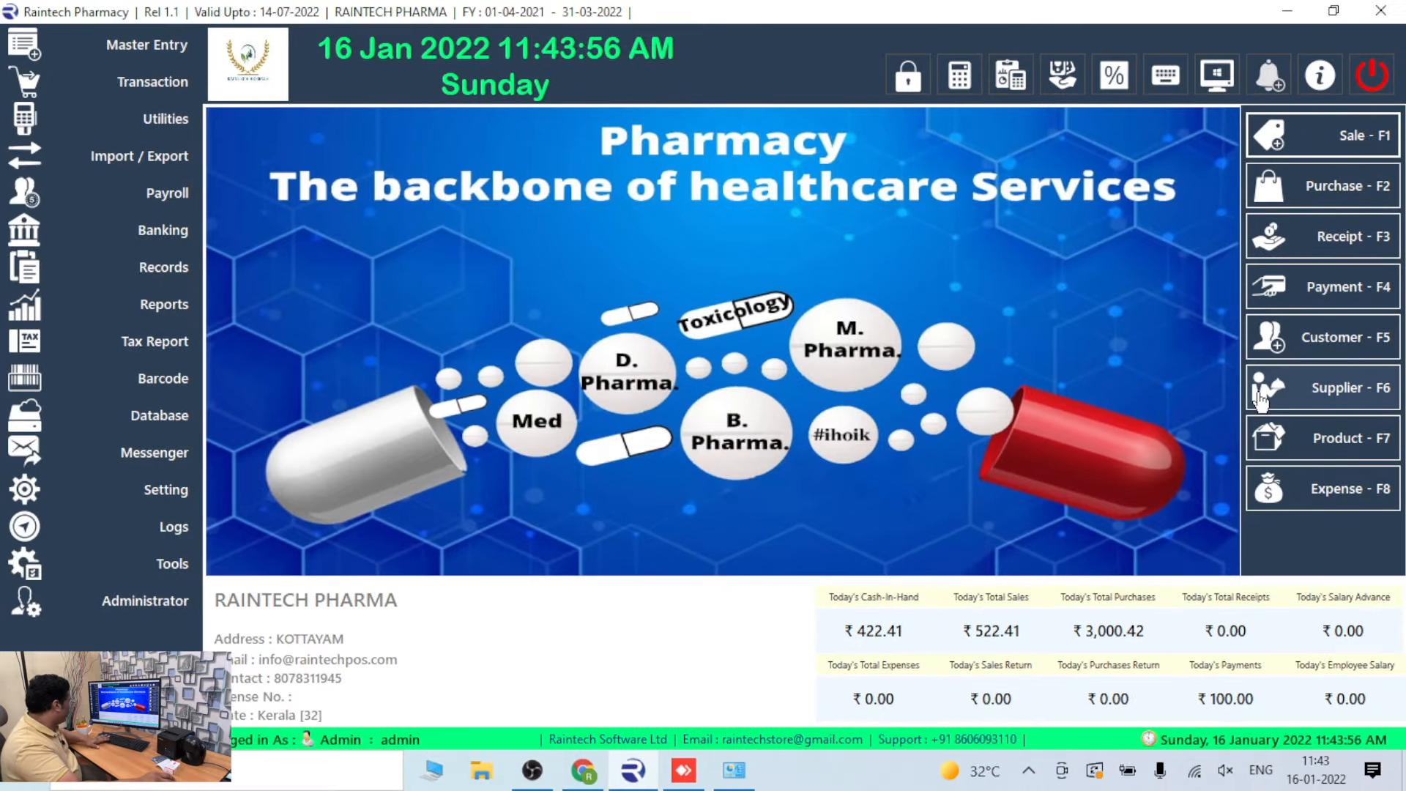
Step: Start a supplier payment entry and select BBC SUPPLER as the supplier
key("F4")
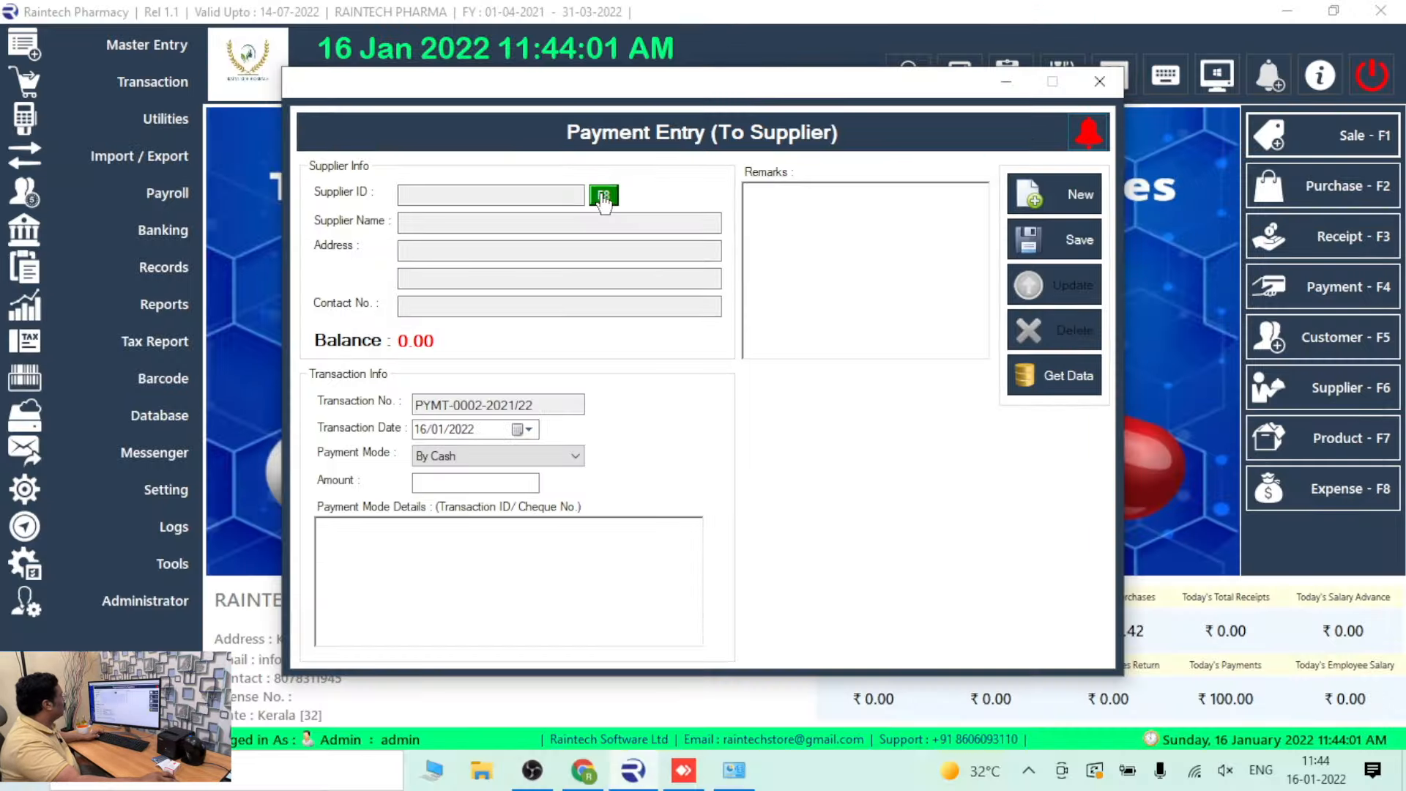
left_click(601, 204)
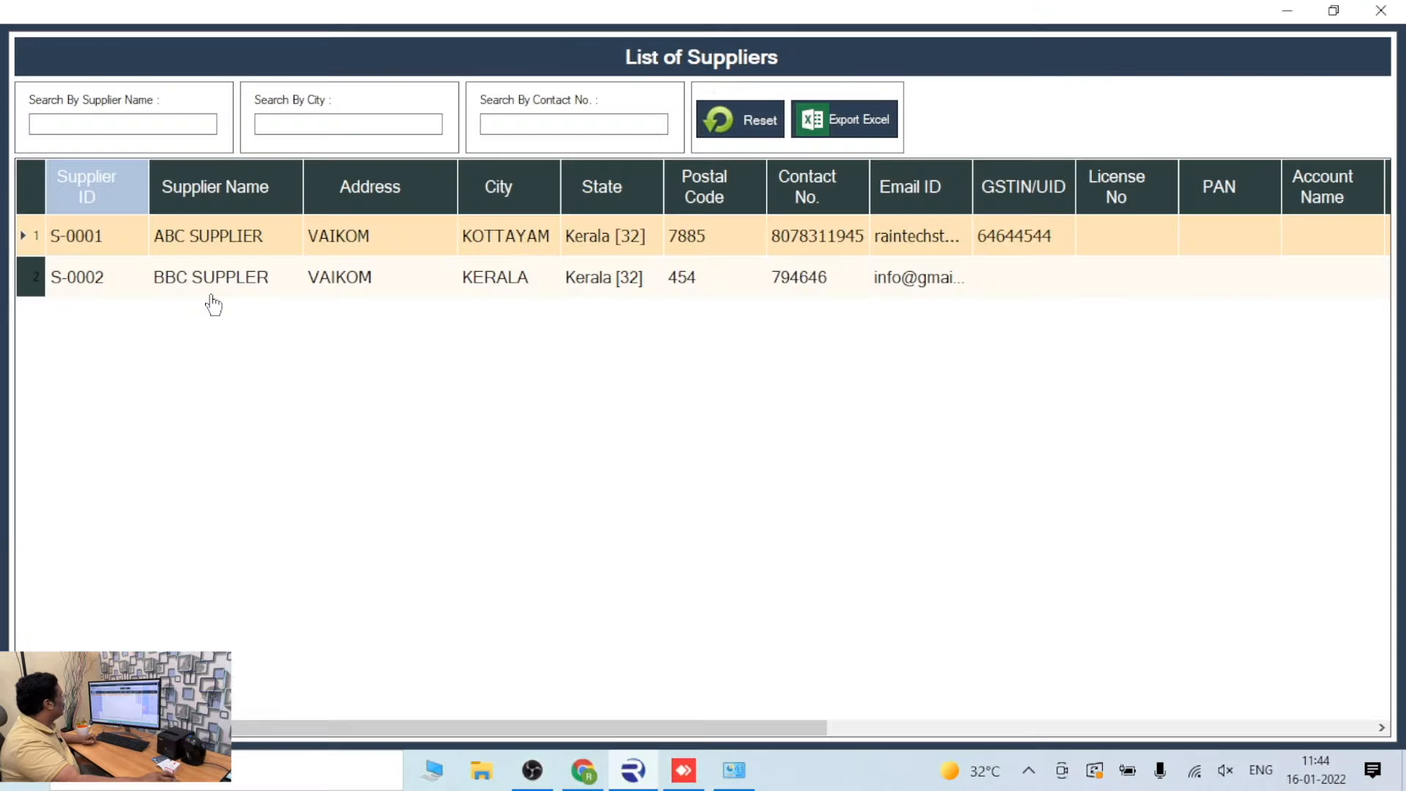
double_click(183, 278)
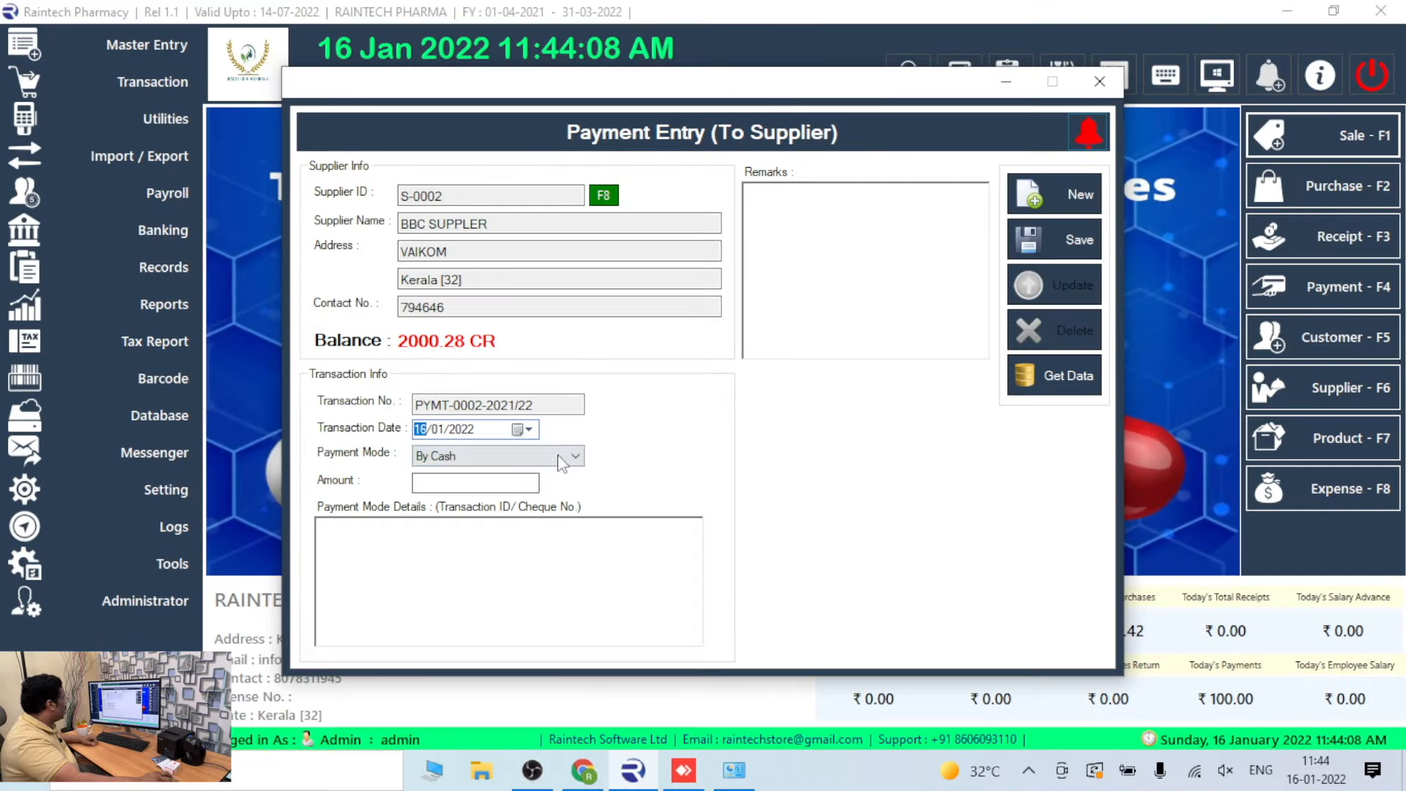
Step: Keep the payment mode as By Cash and enter 500 as the amount paid to BBC SUPPLER
left_click(757, 526)
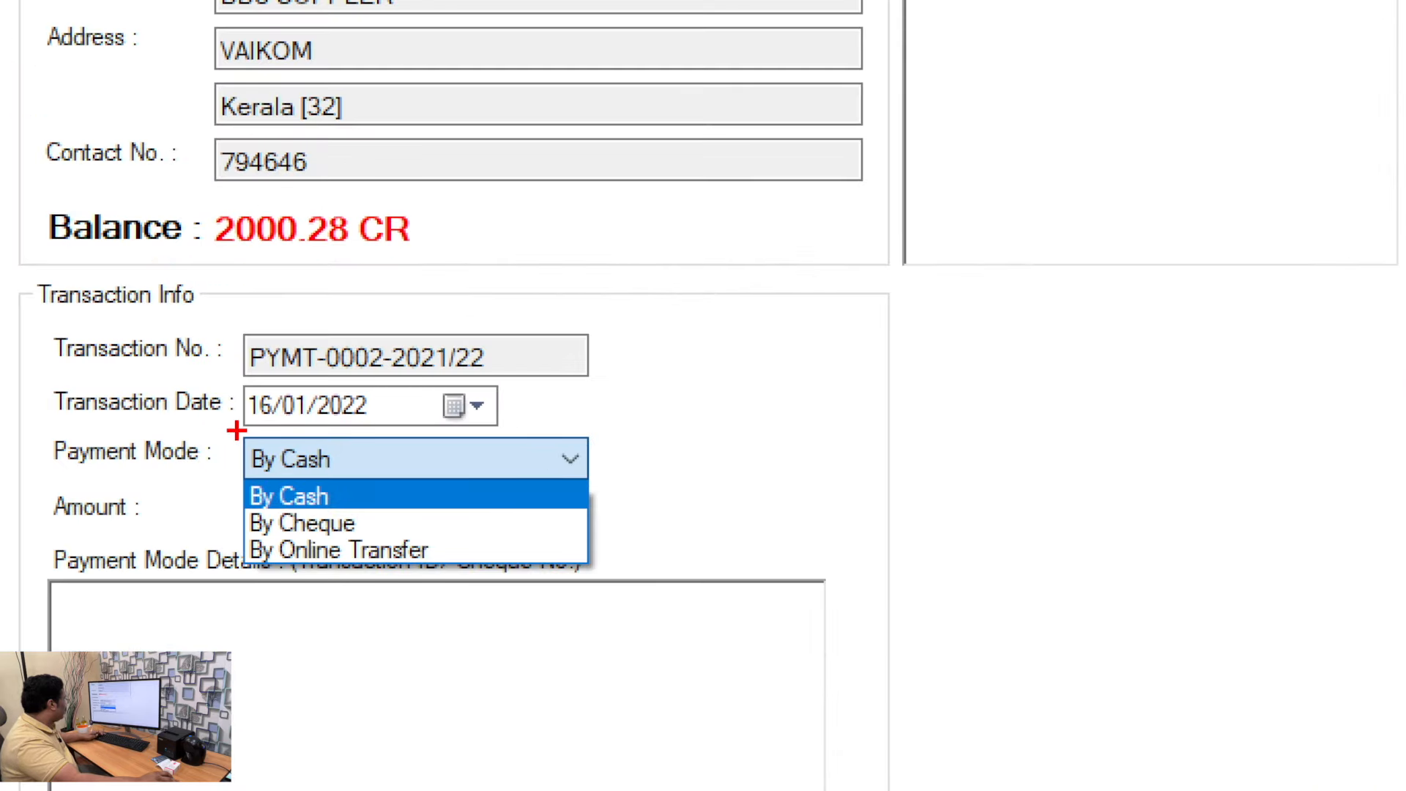
left_click_drag(237, 430, 566, 571)
key("Escape")
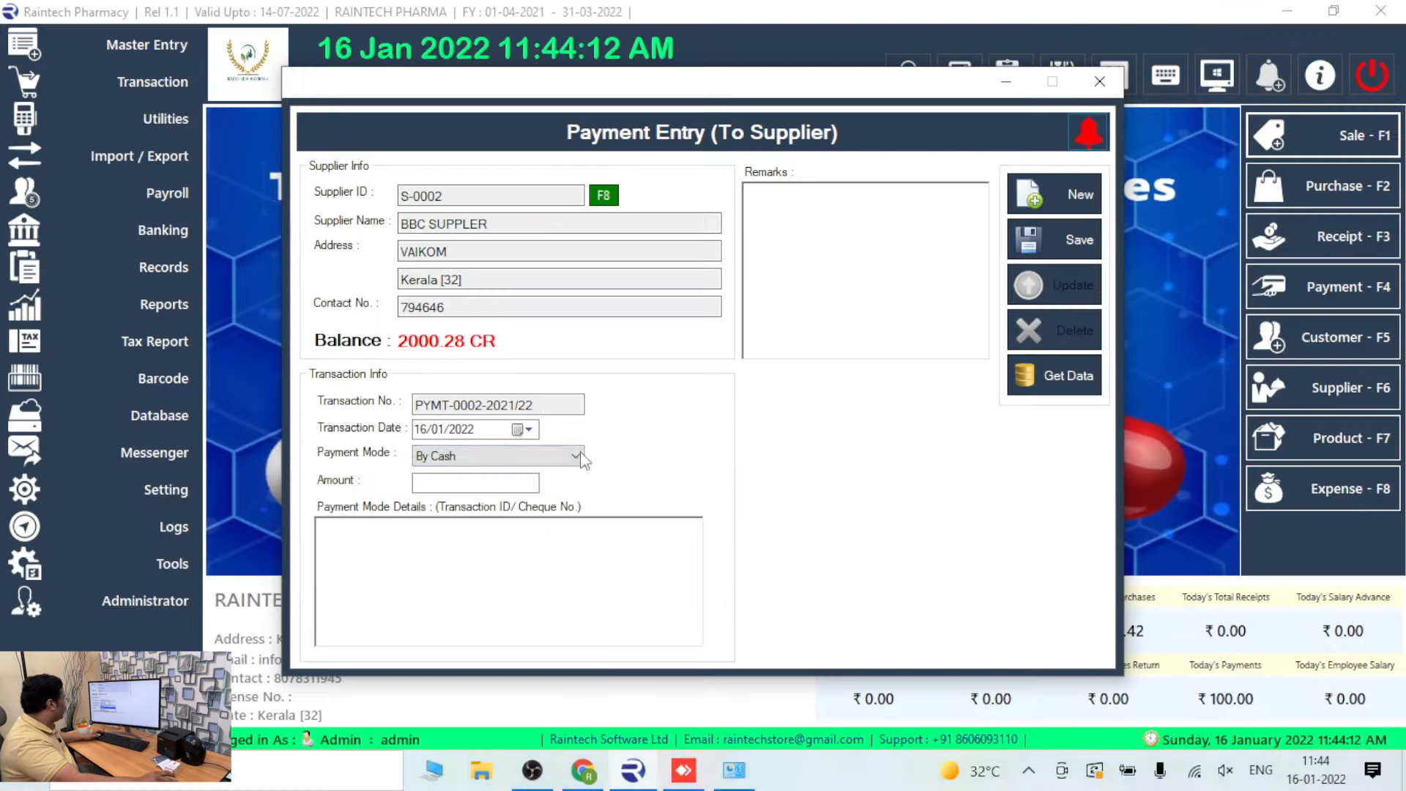
left_click(442, 483)
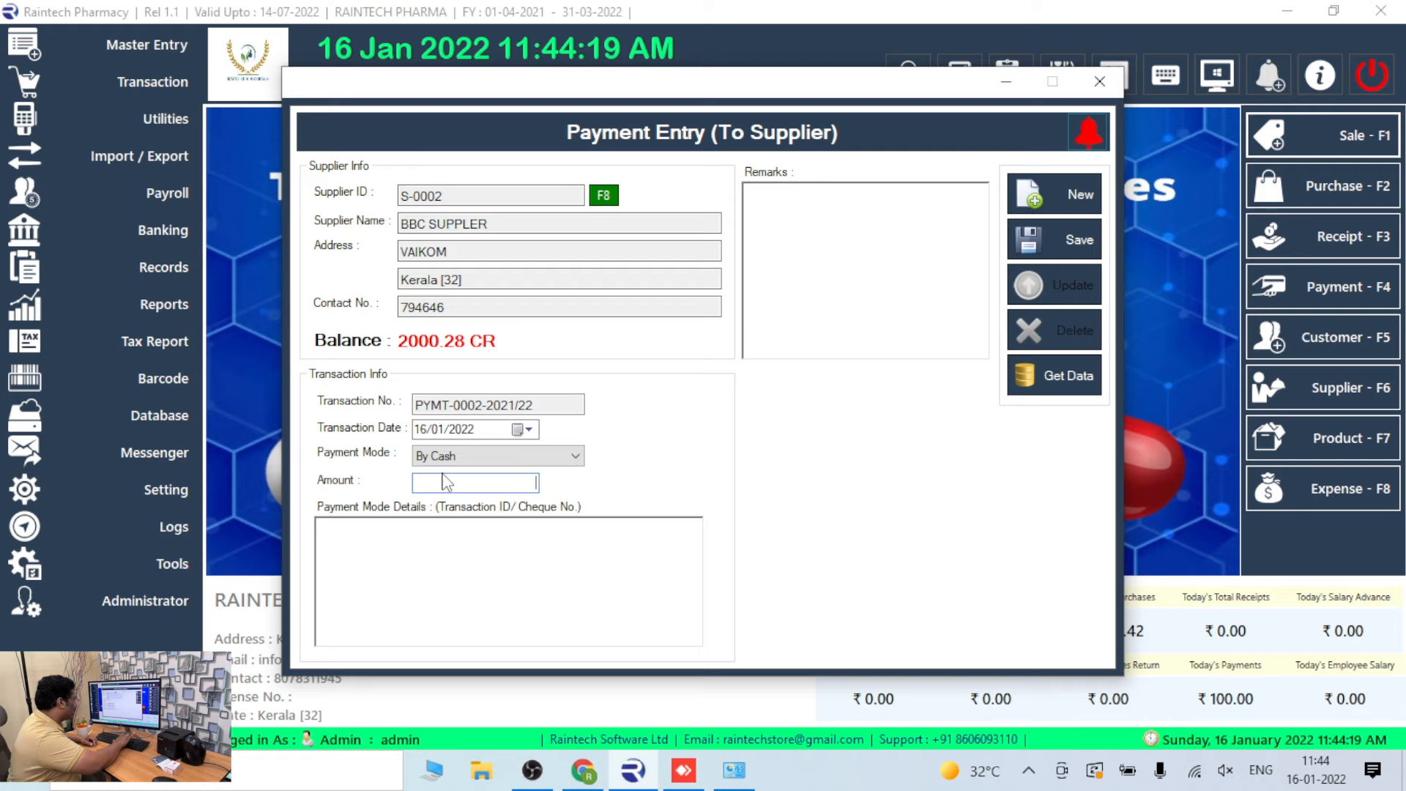
type("500")
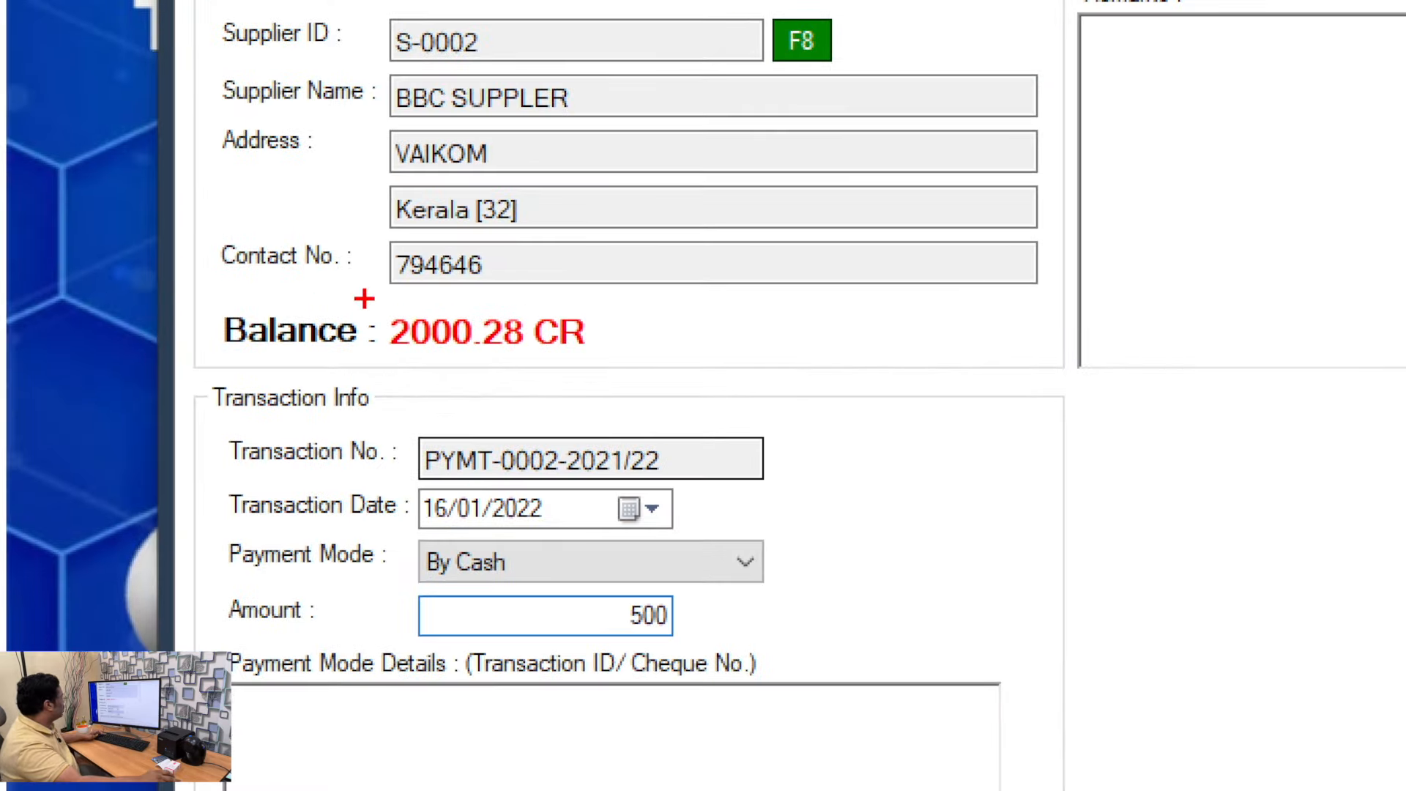
left_click_drag(364, 299, 565, 369)
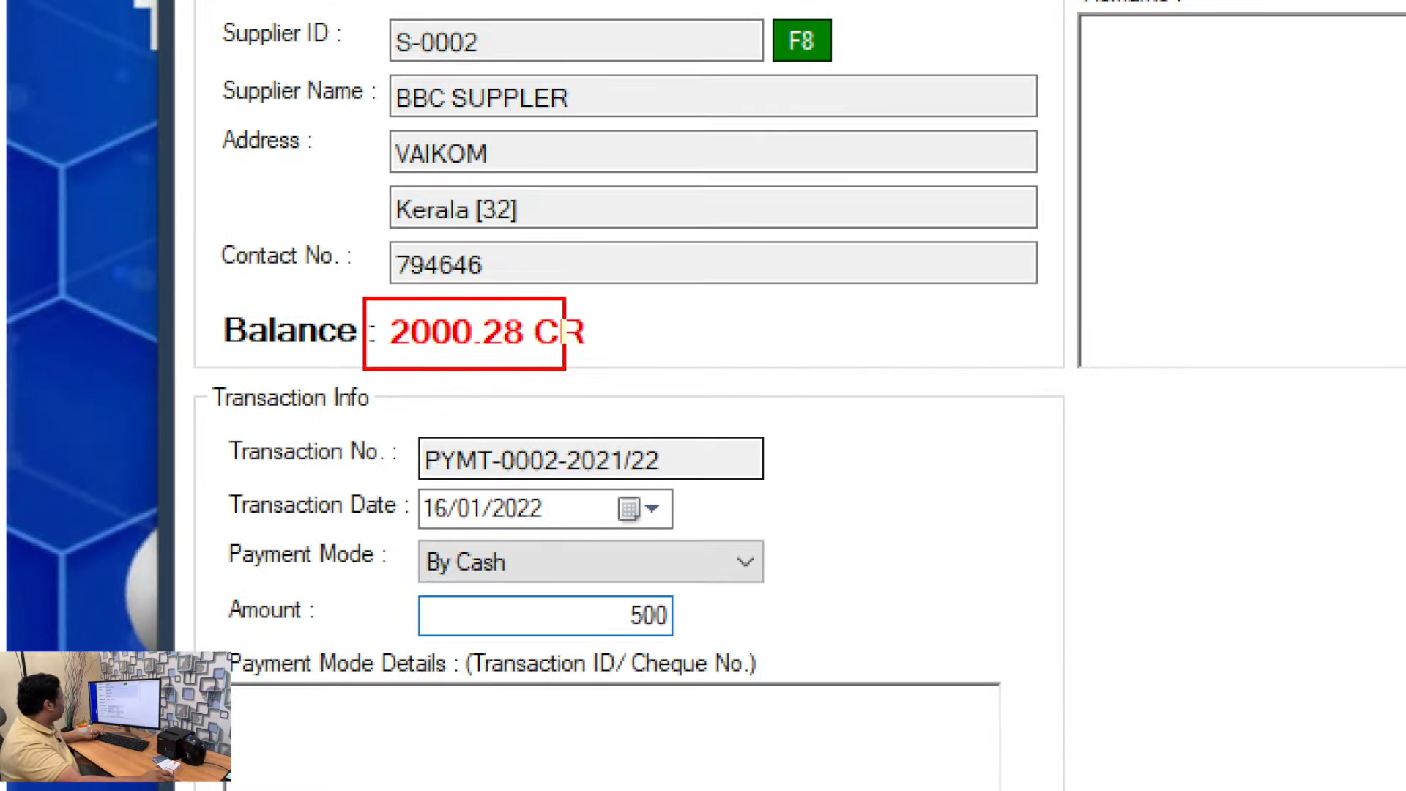
left_click_drag(605, 581, 698, 658)
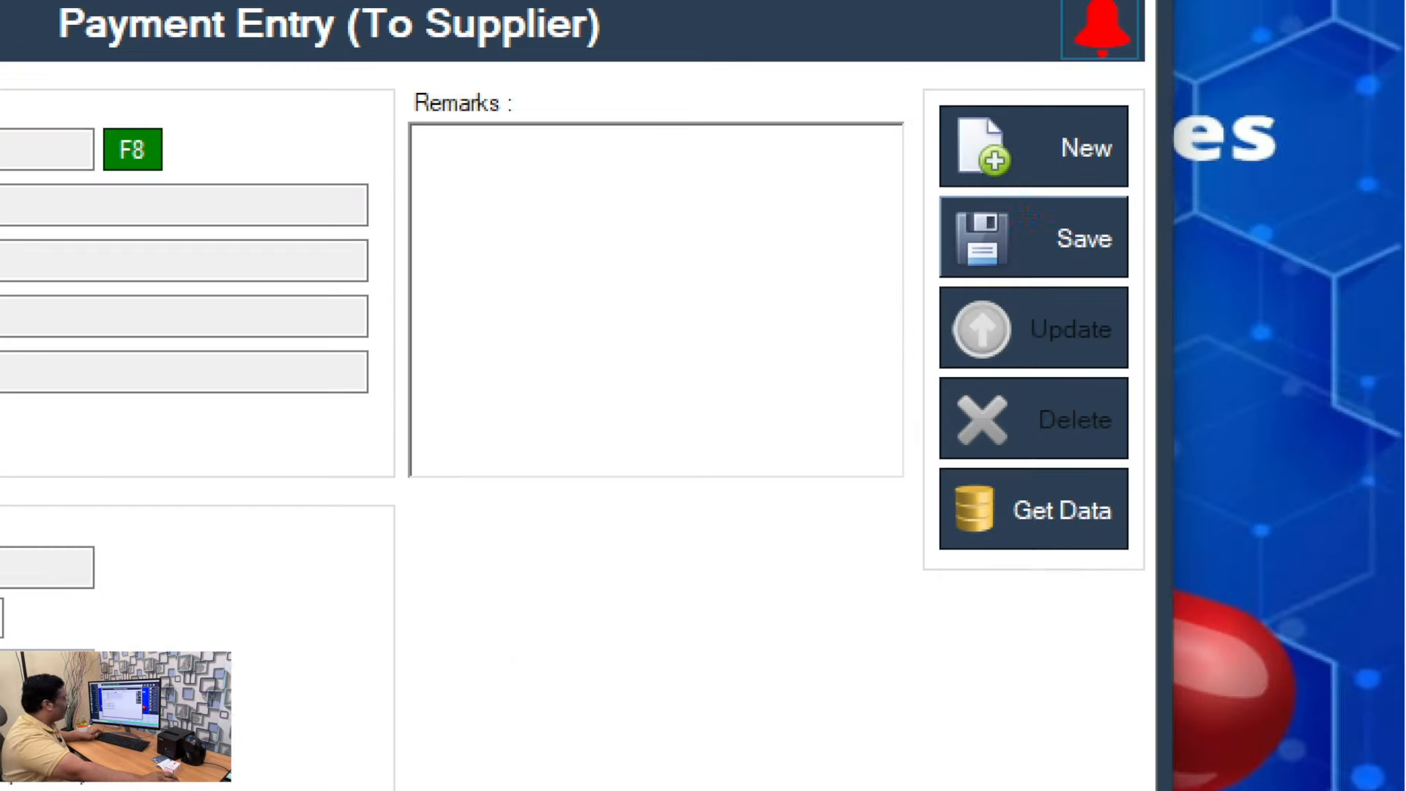
Step: Save the supplier payment, acknowledge the confirmation, and close the payment entry
left_click(1077, 249)
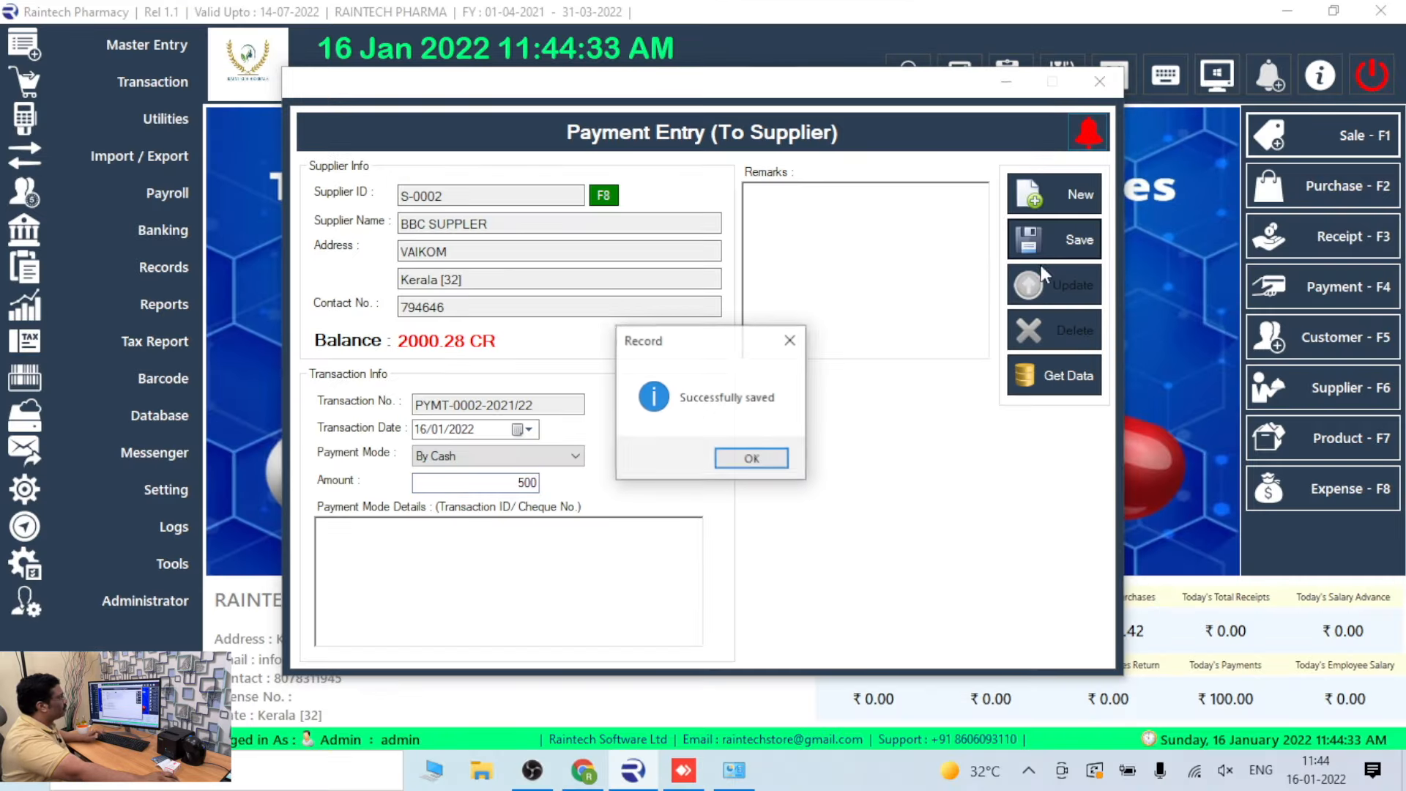
key("Return")
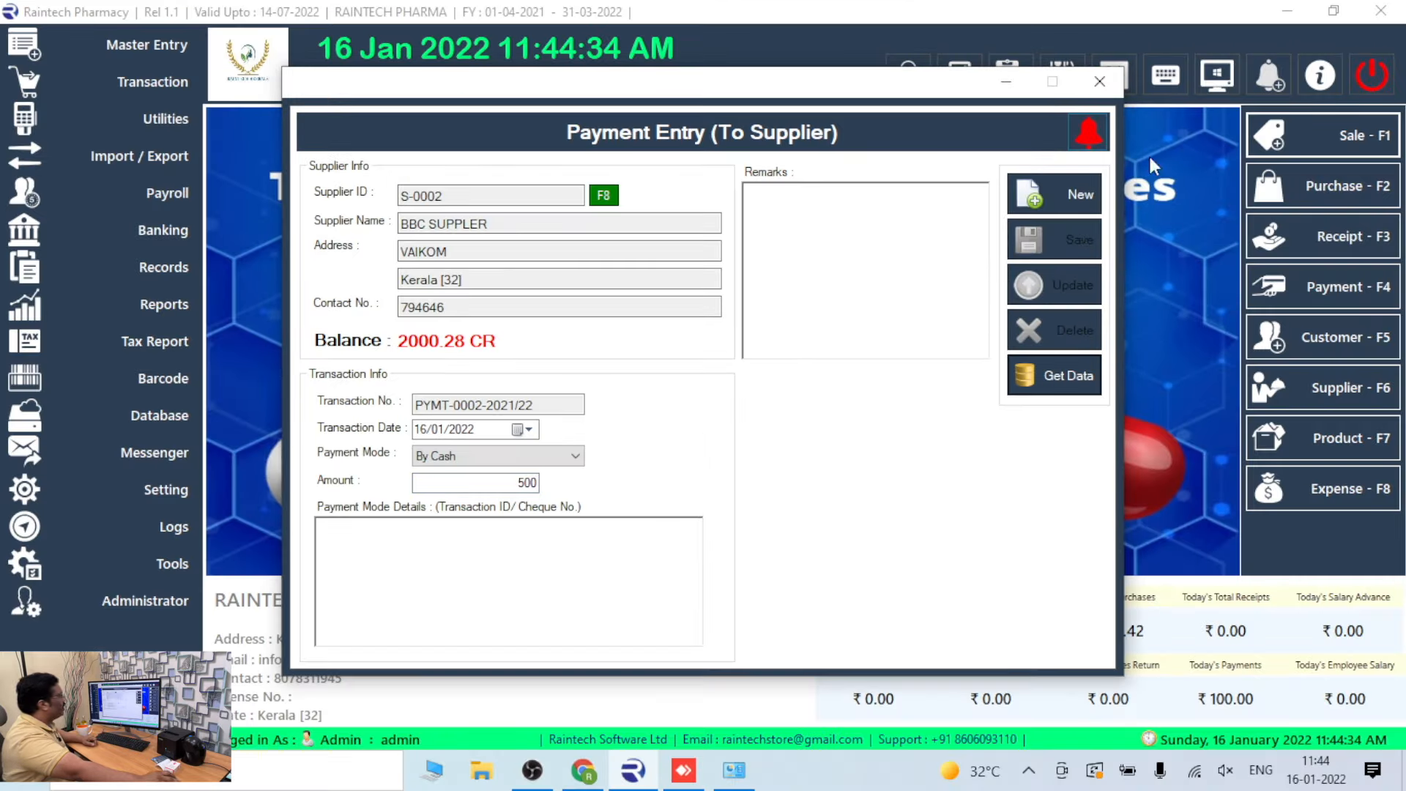
left_click(1099, 81)
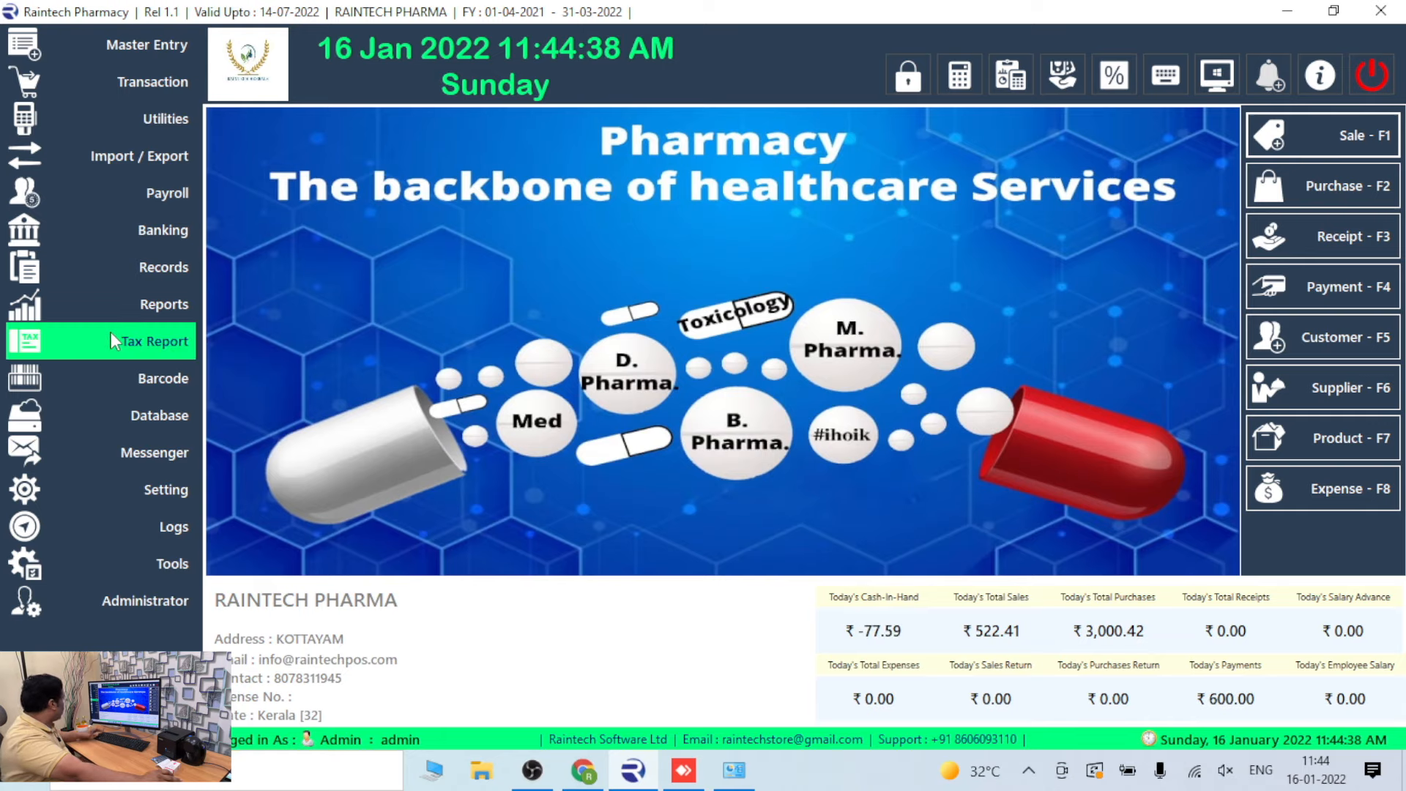
Step: Reopen the Supplier Ledger report and select BBC SUPPLER as the supplier
key("ctrl+1")
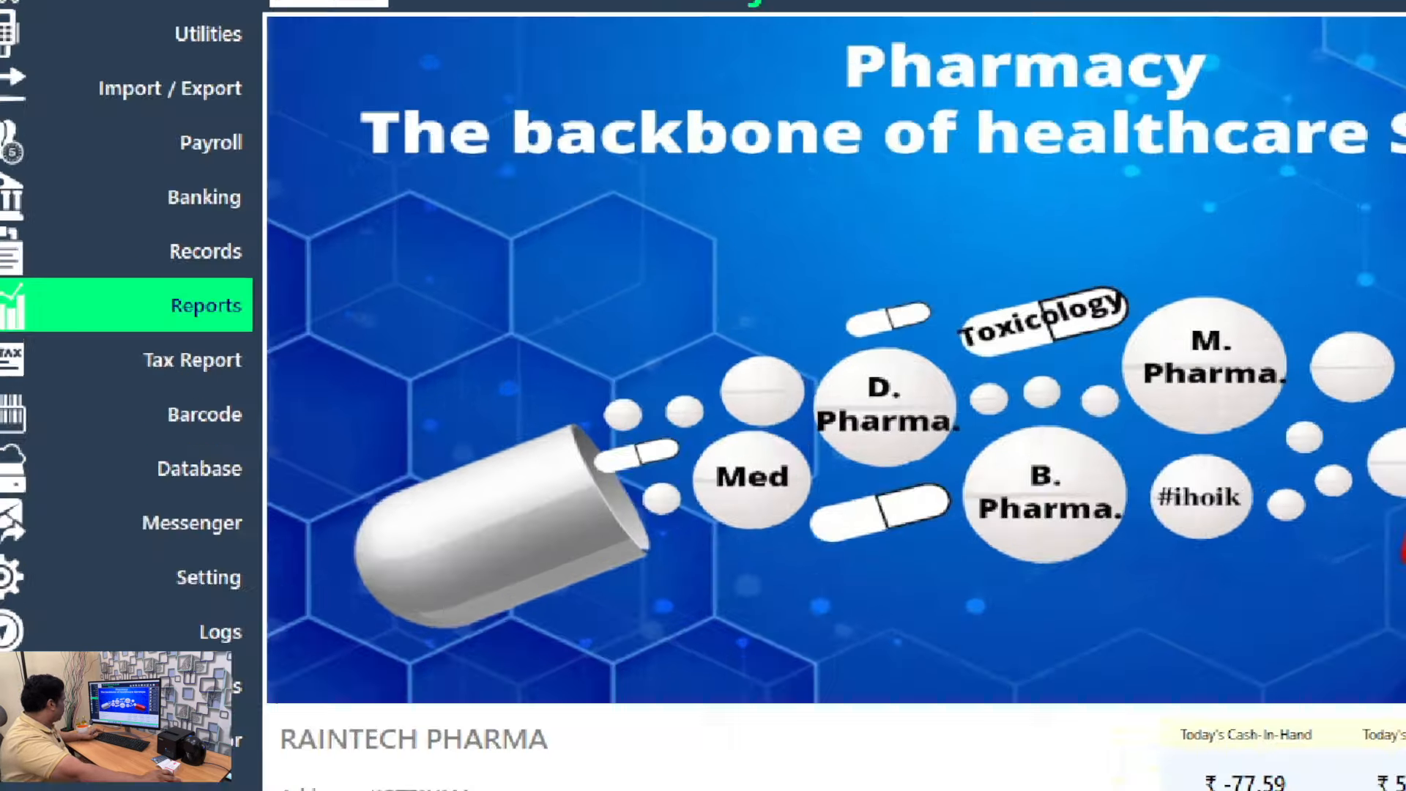
left_click(167, 294)
left_click_drag(169, 293, 331, 363)
key("Escape")
left_click(156, 306)
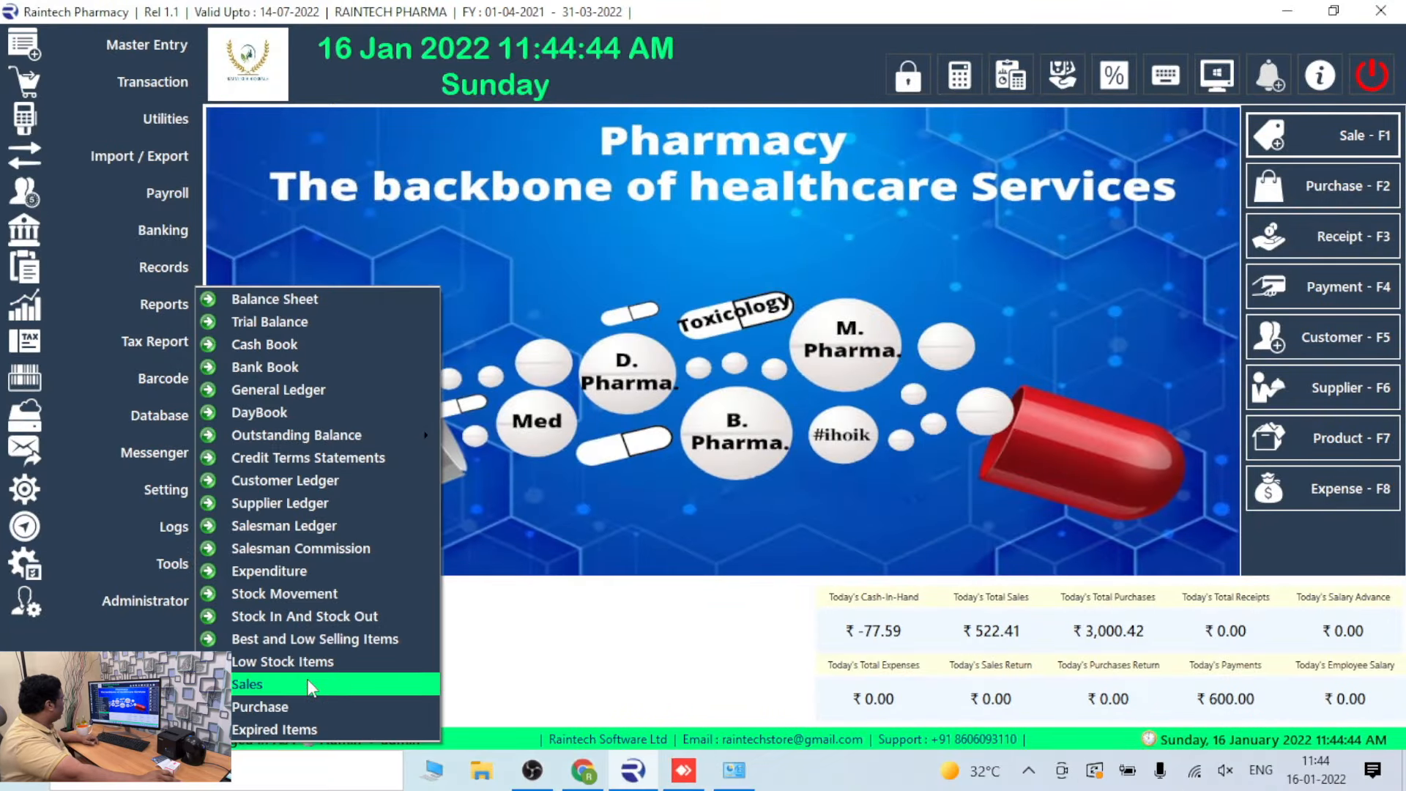
left_click(285, 502)
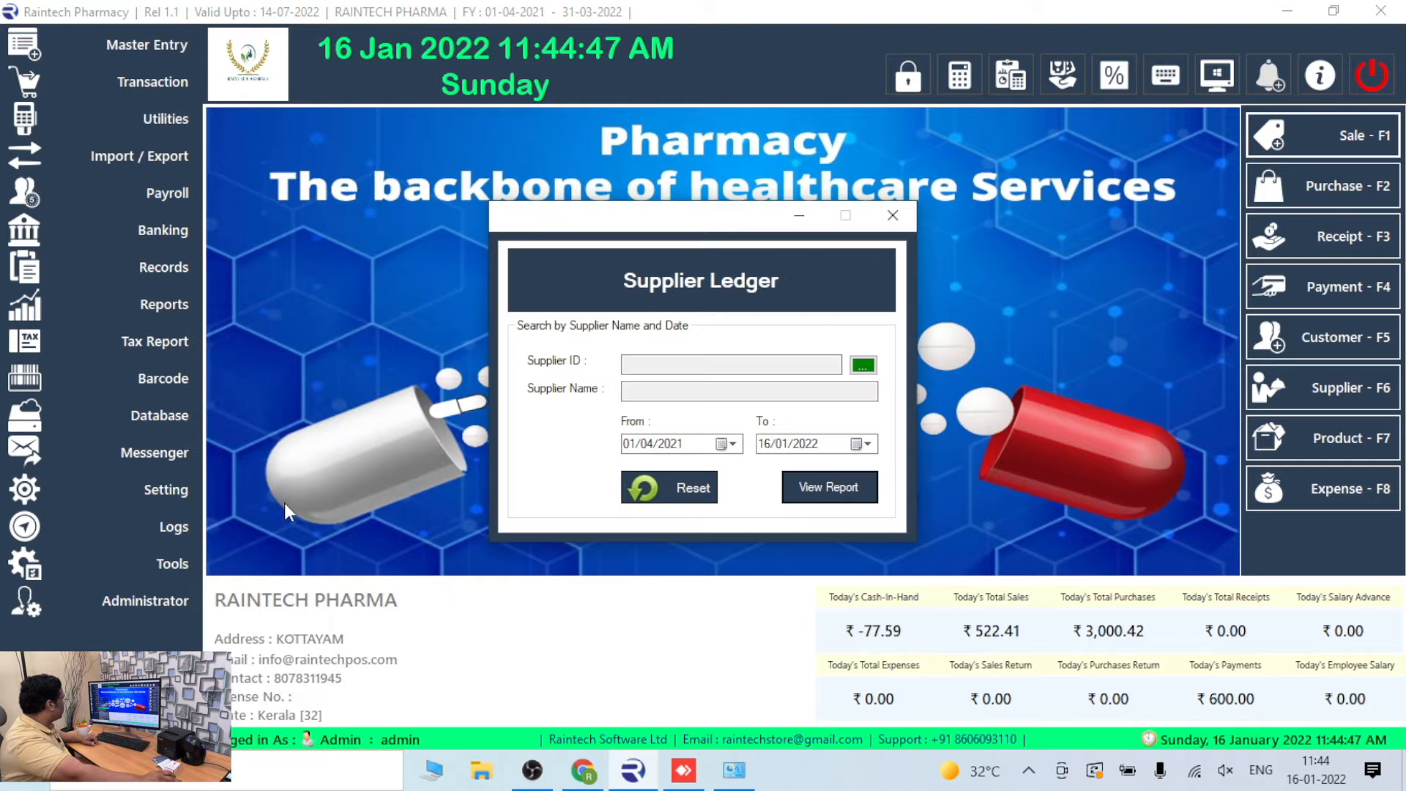
left_click(862, 365)
double_click(198, 282)
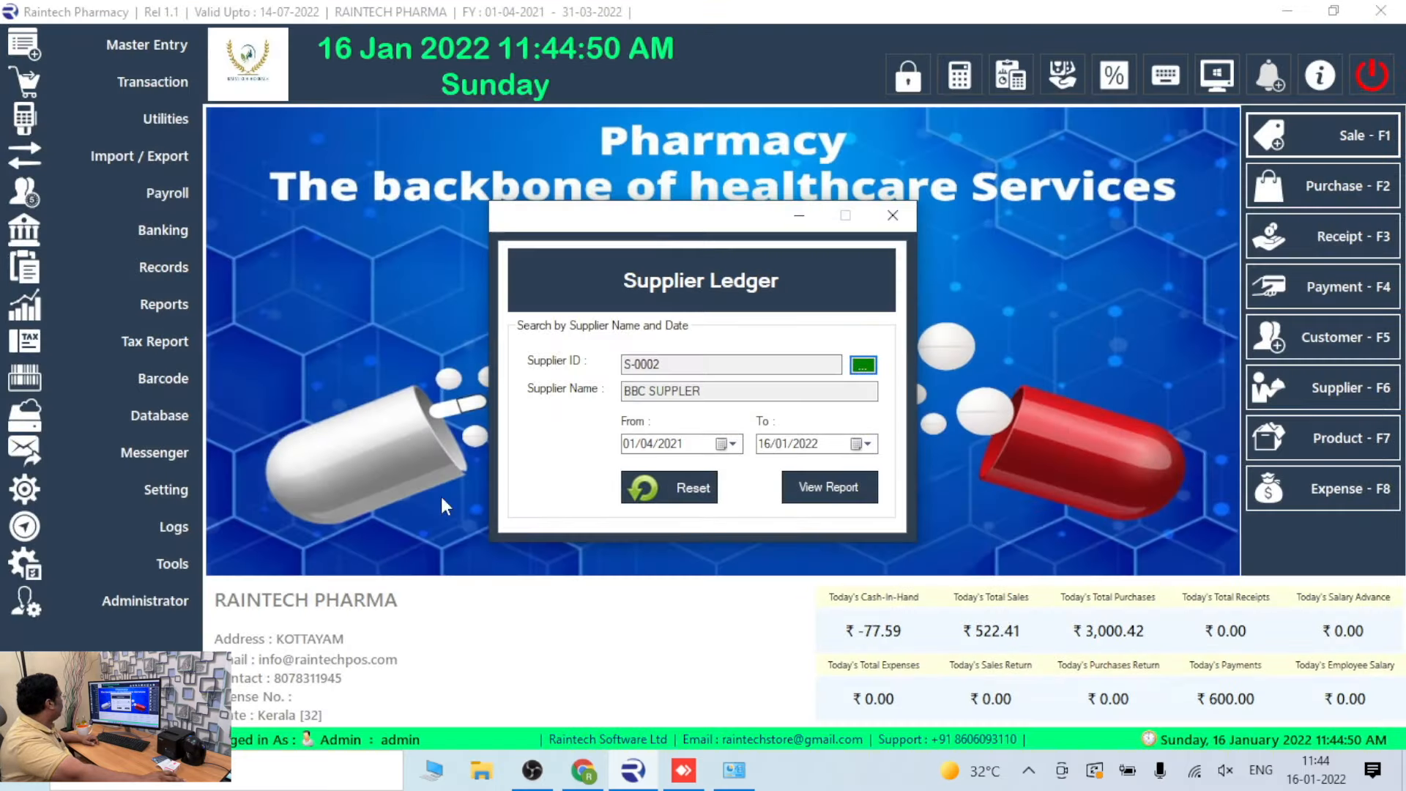
Step: View the ledger for 01/04/2021 to 16/01/2022, check the purchase, payment and closing balance, and close the report
left_click(806, 489)
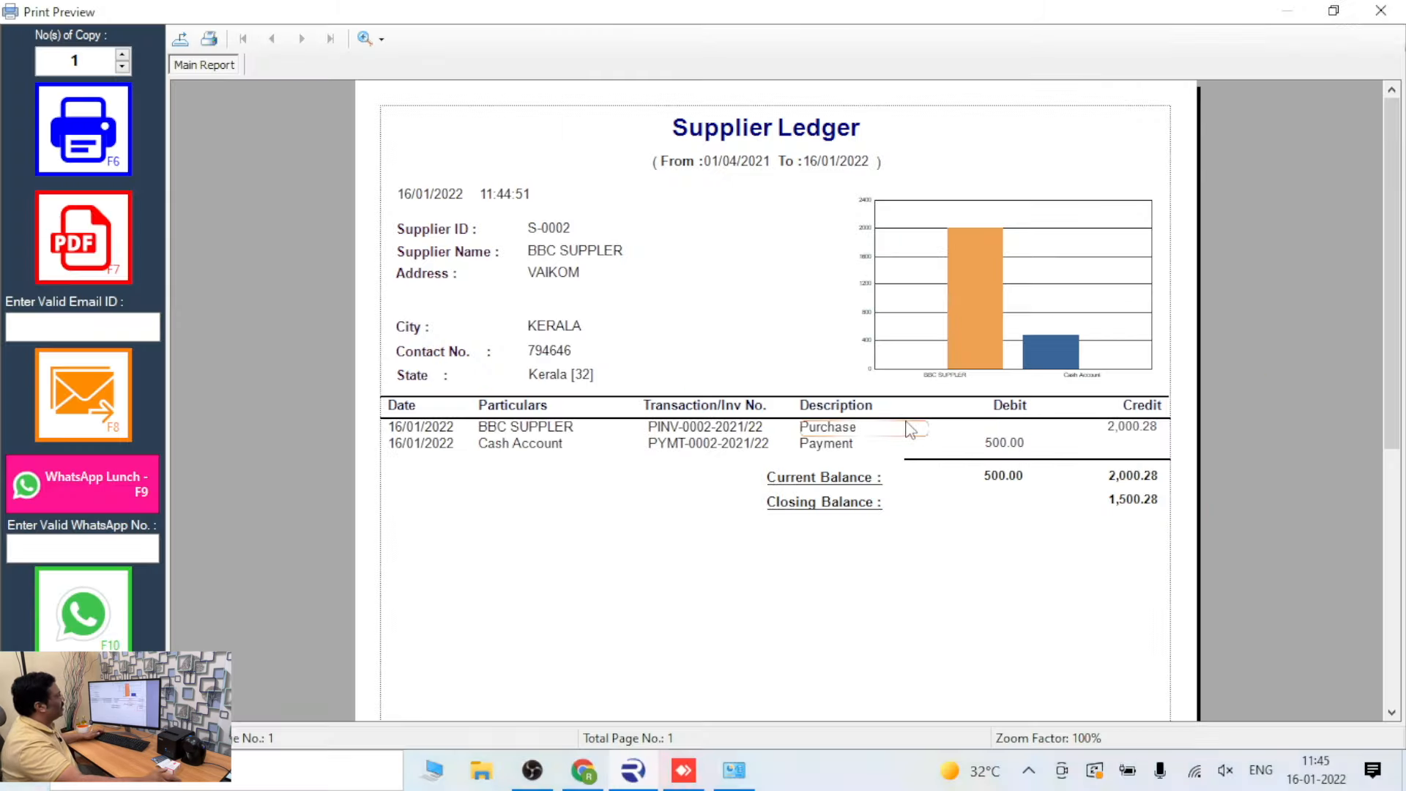
left_click(1397, 10)
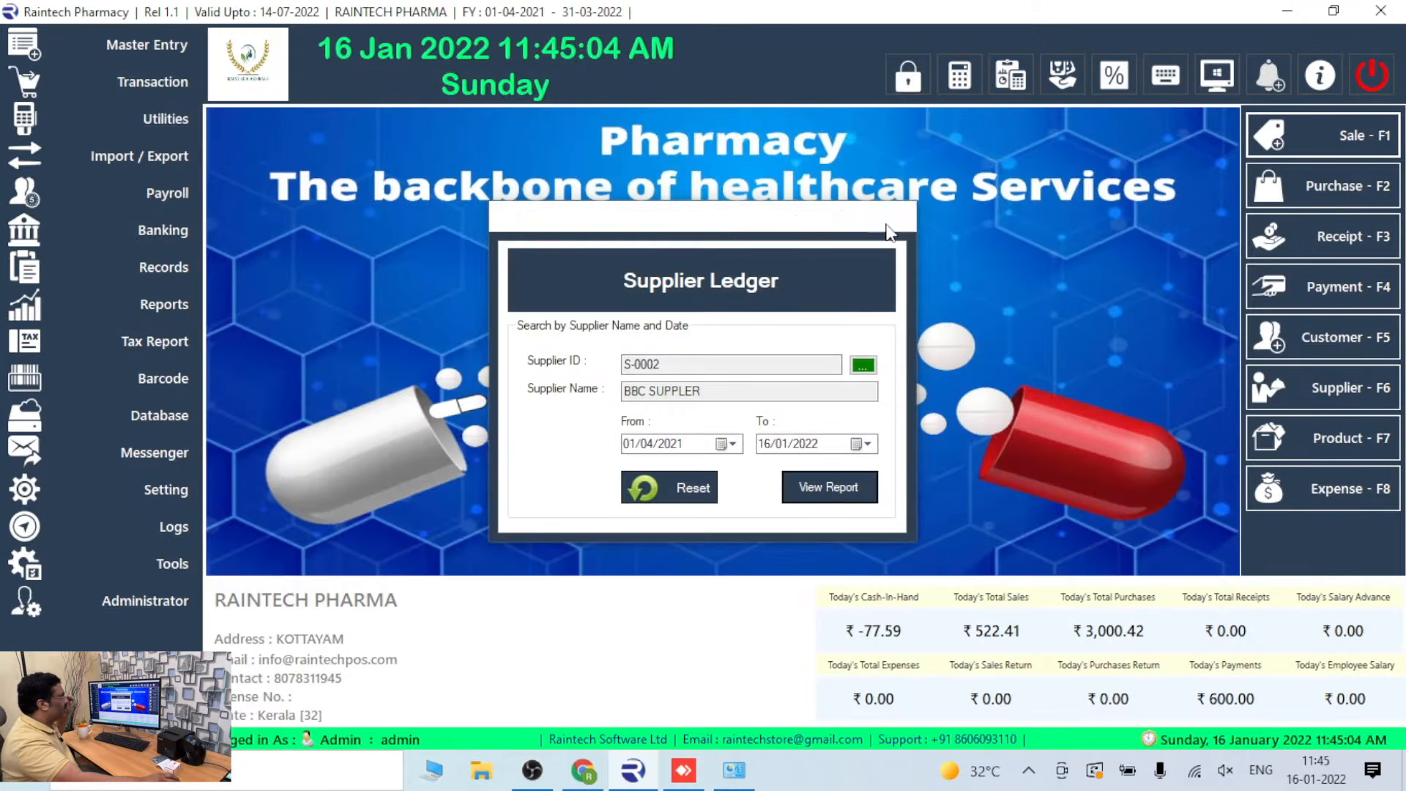
key("Escape")
Step: Start a new purchase entry with BBC SUPPLER as the supplier and choose Dolo 650 Tablet as the product
left_click(1353, 189)
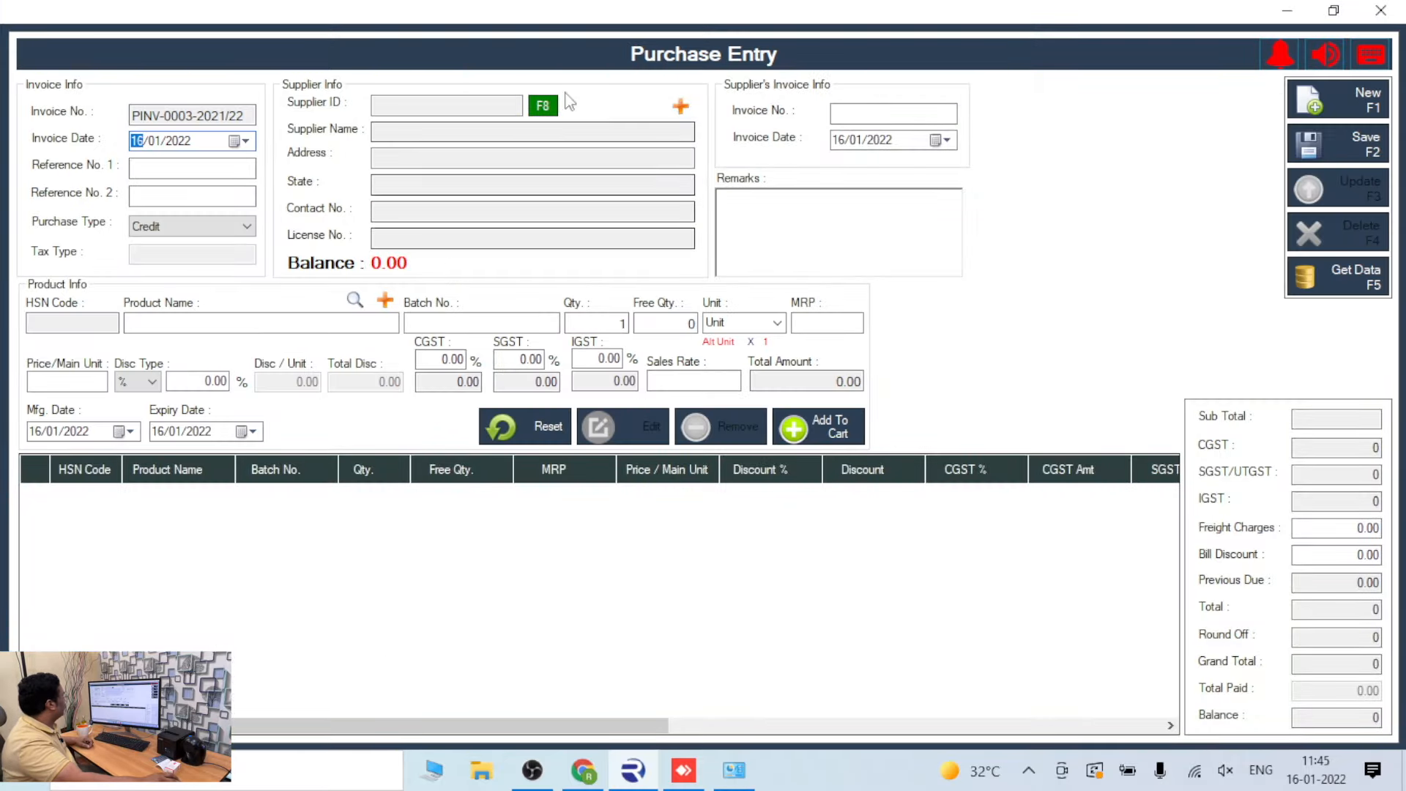
left_click(539, 105)
double_click(248, 285)
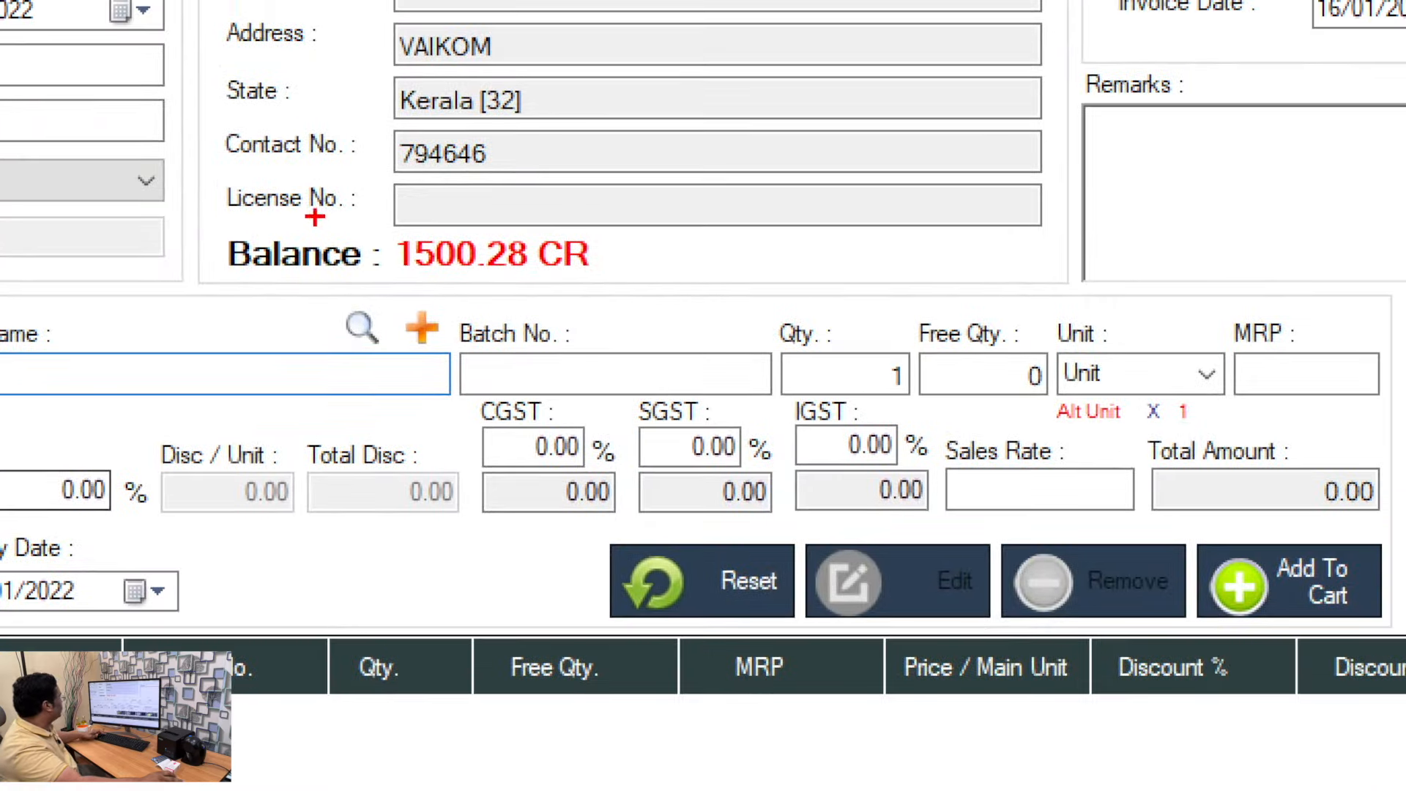
left_click_drag(332, 235, 494, 282)
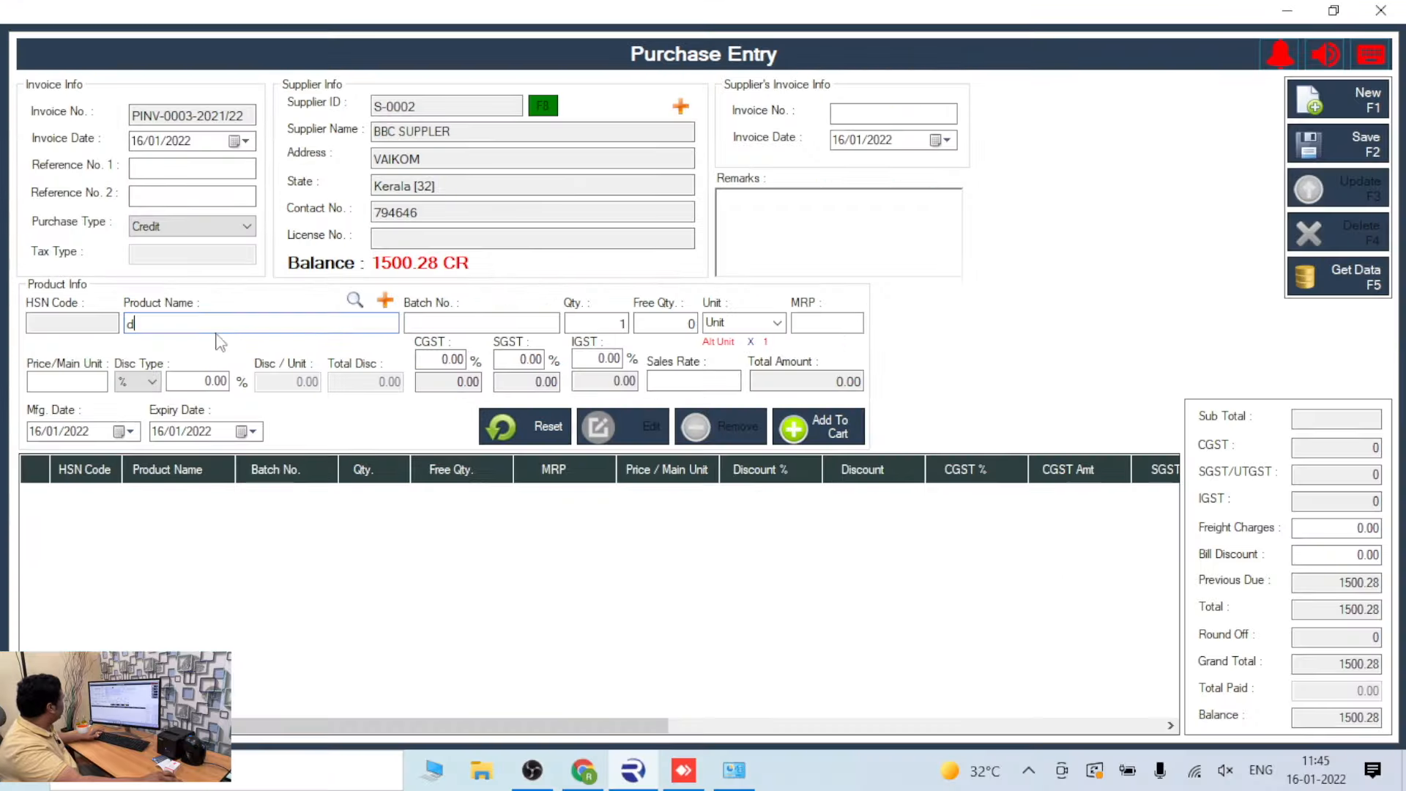
key("Return")
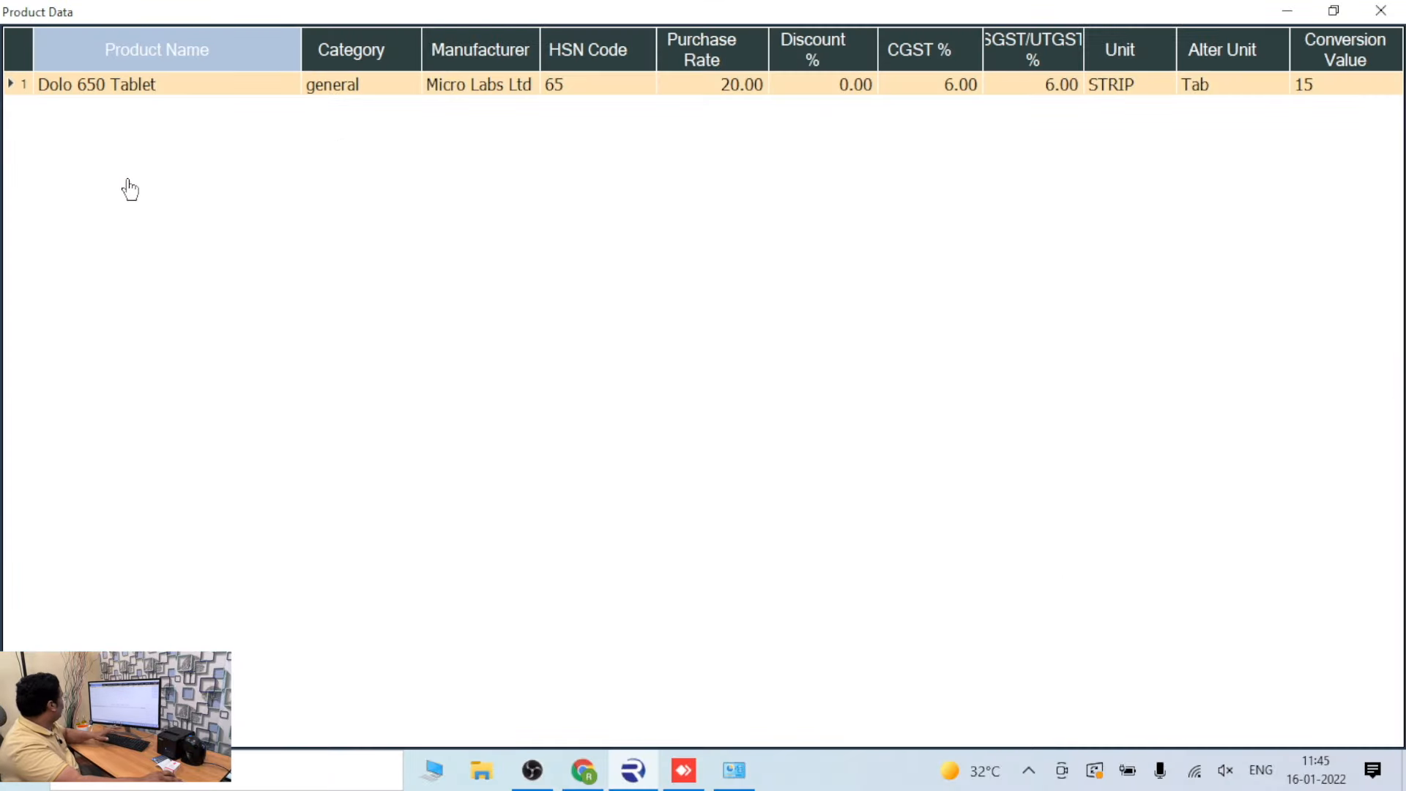
double_click(156, 86)
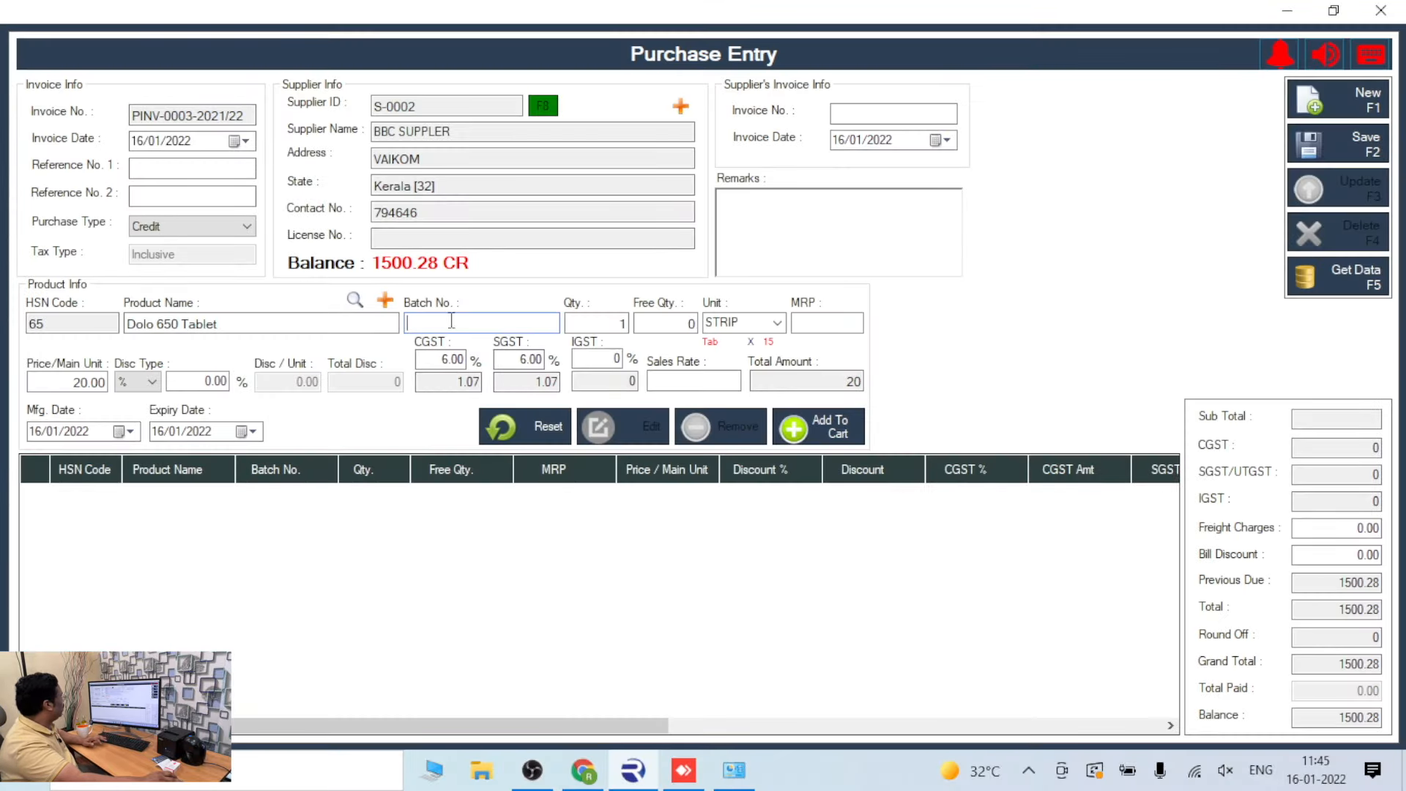
Step: Enter batch 5677899, quantity 500 and an MRP and sales rate of 210 for the tablet, and add it to the cart
type("5677899")
key("Tab")
type("500")
key("Tab")
key("Tab")
key("Tab")
type("210")
key("Tab")
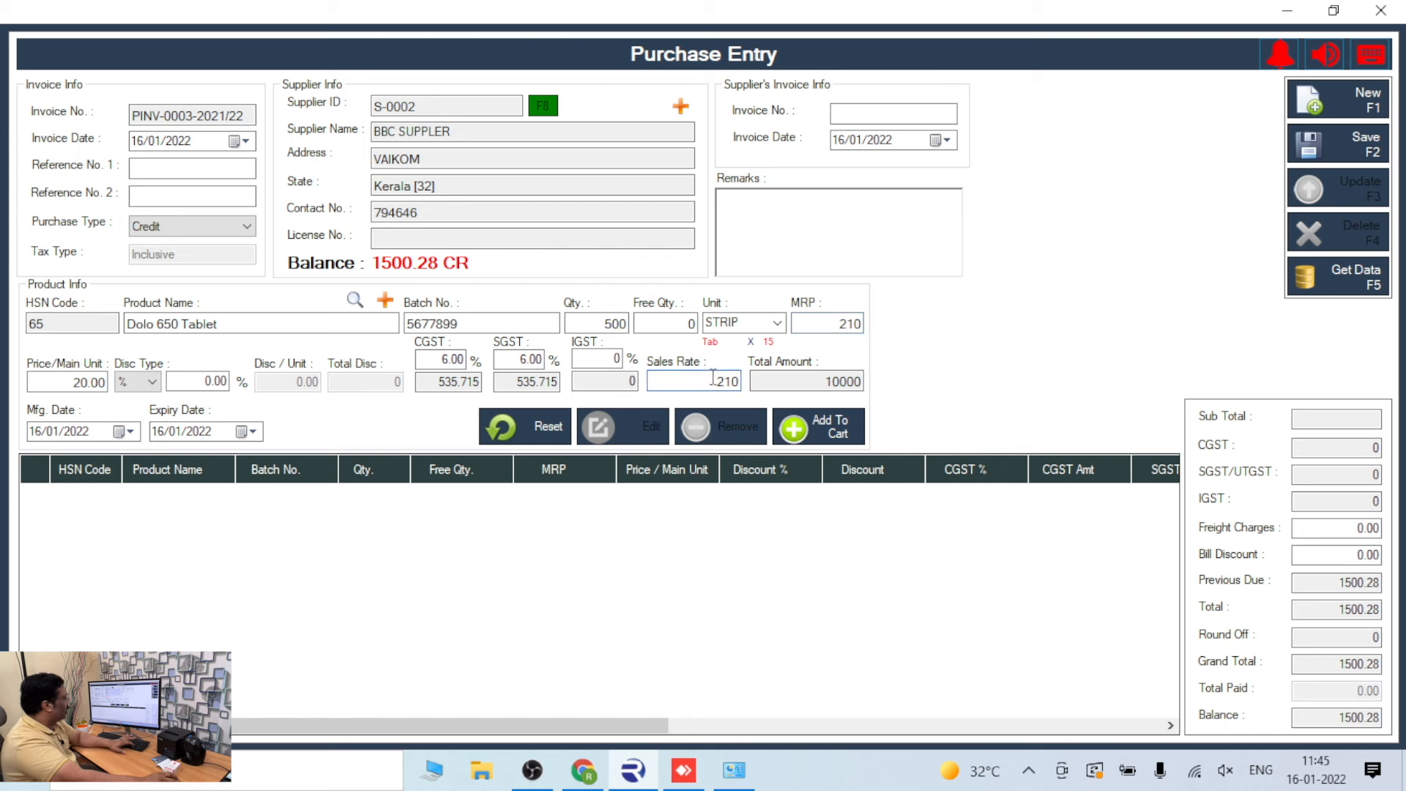
left_click(828, 433)
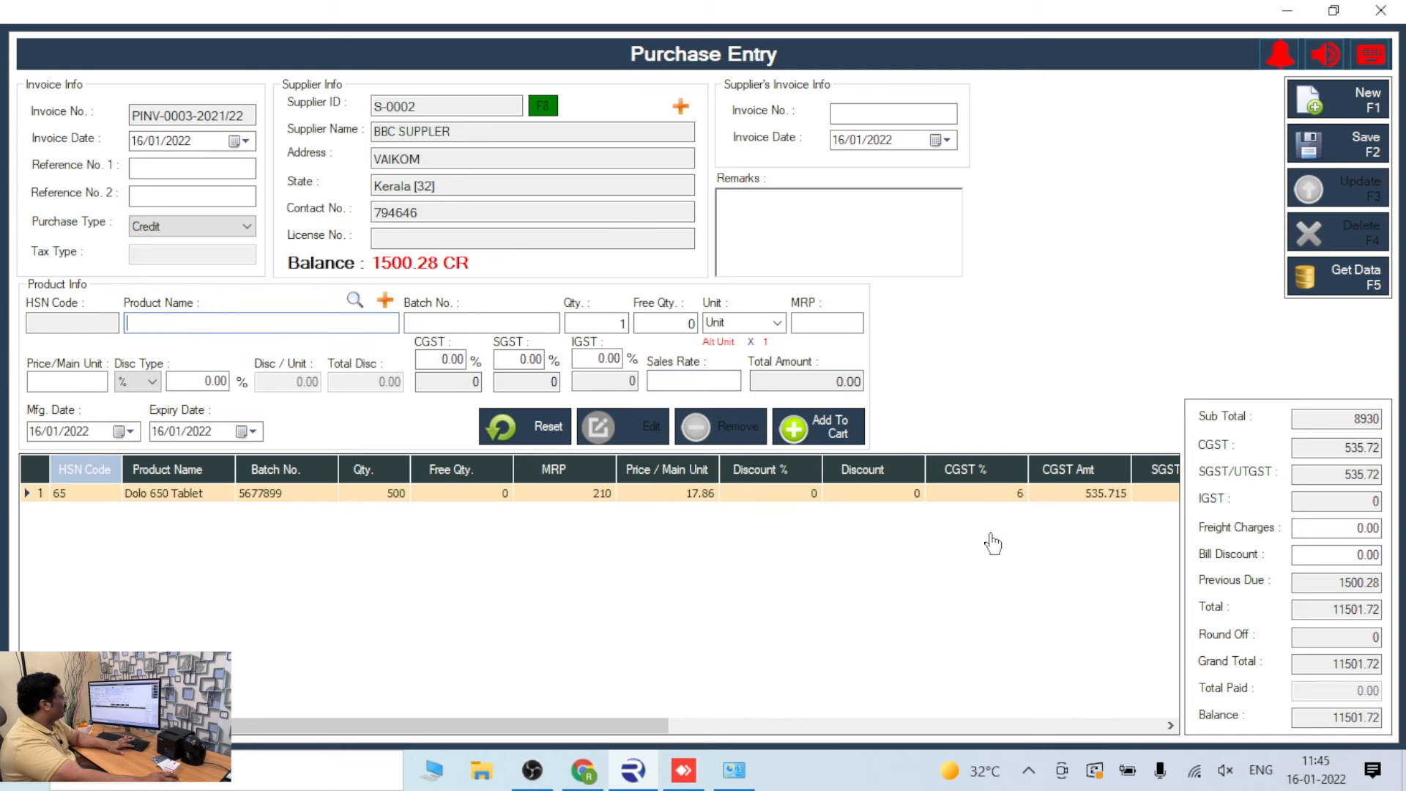
Step: Save the credit purchase, acknowledge the confirmation, and close the purchase entry
left_click(1340, 150)
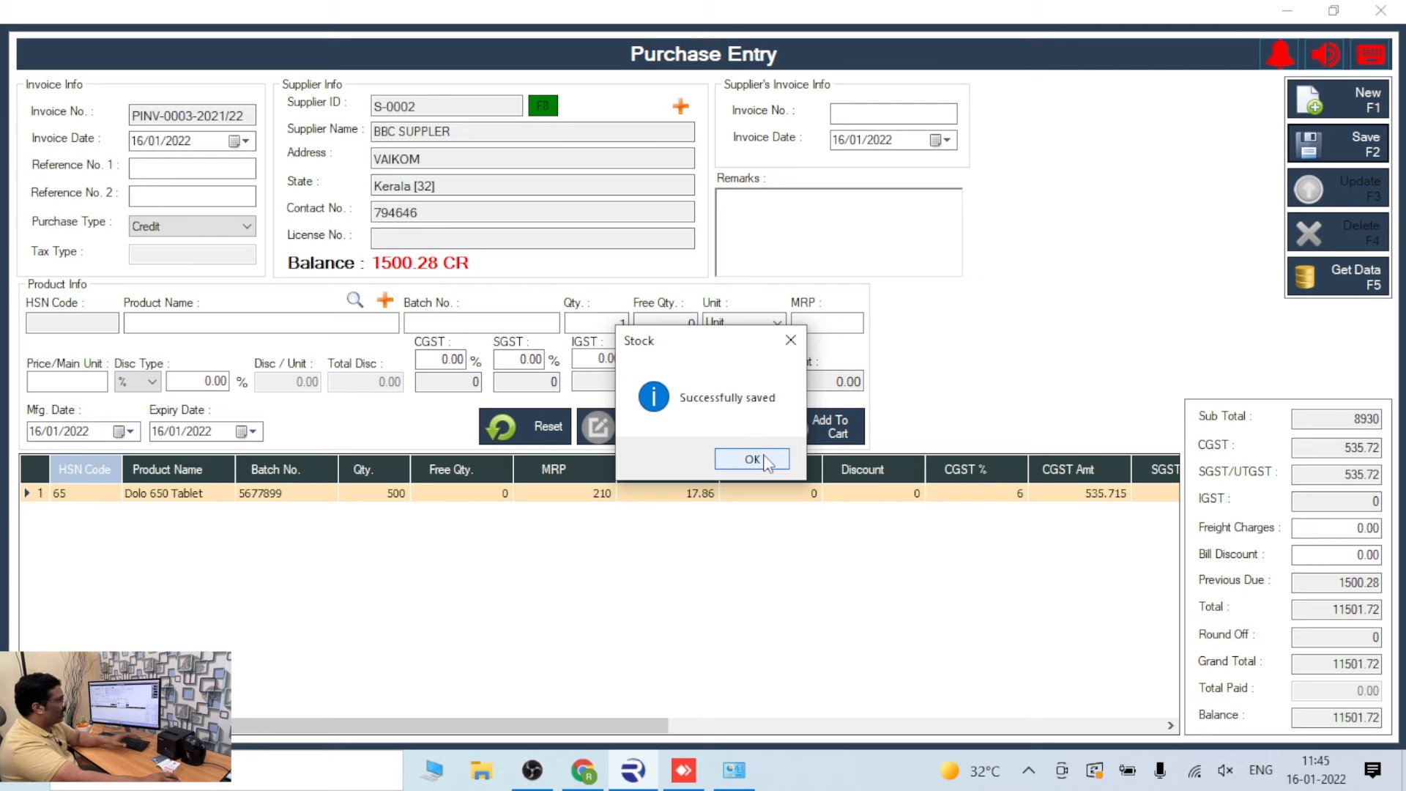
left_click(764, 460)
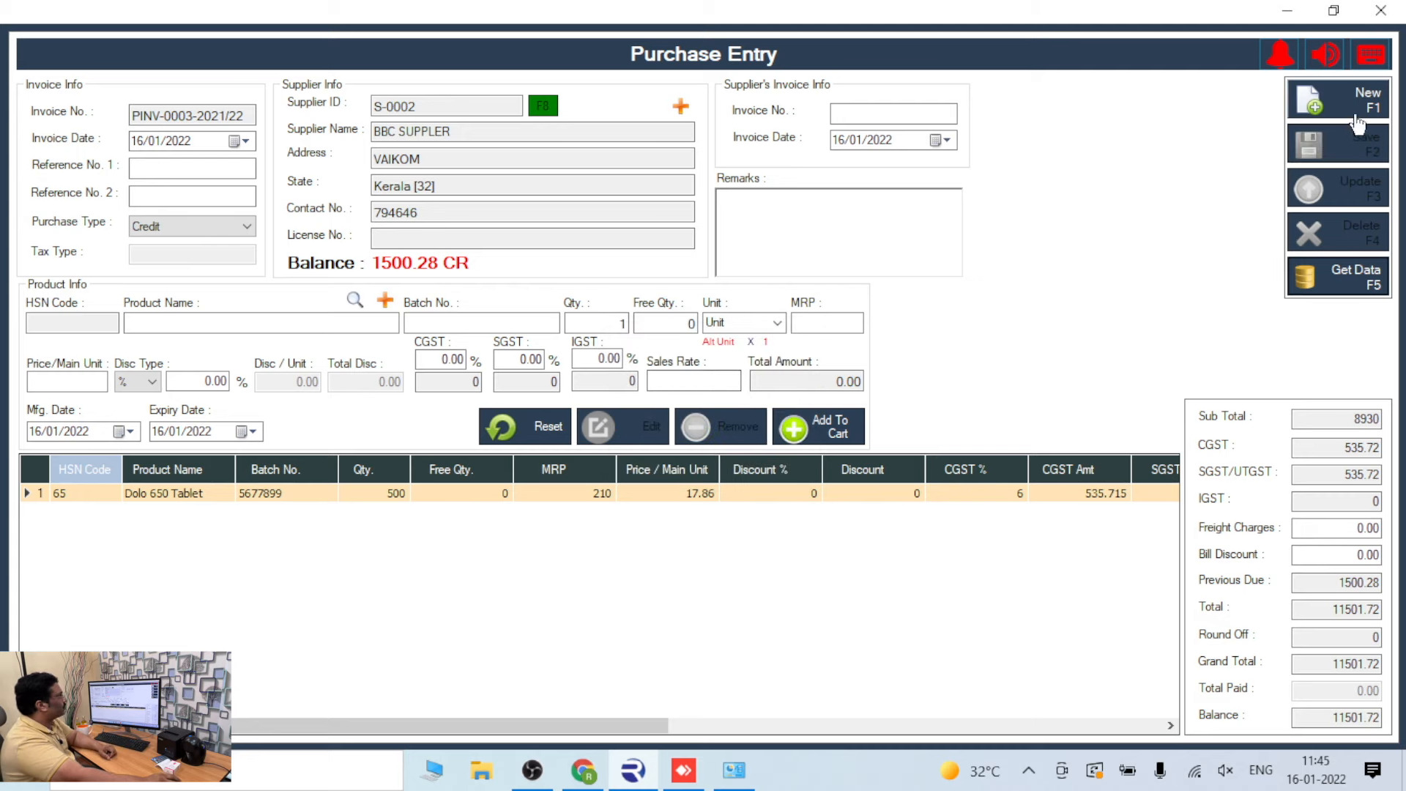
left_click(1387, 16)
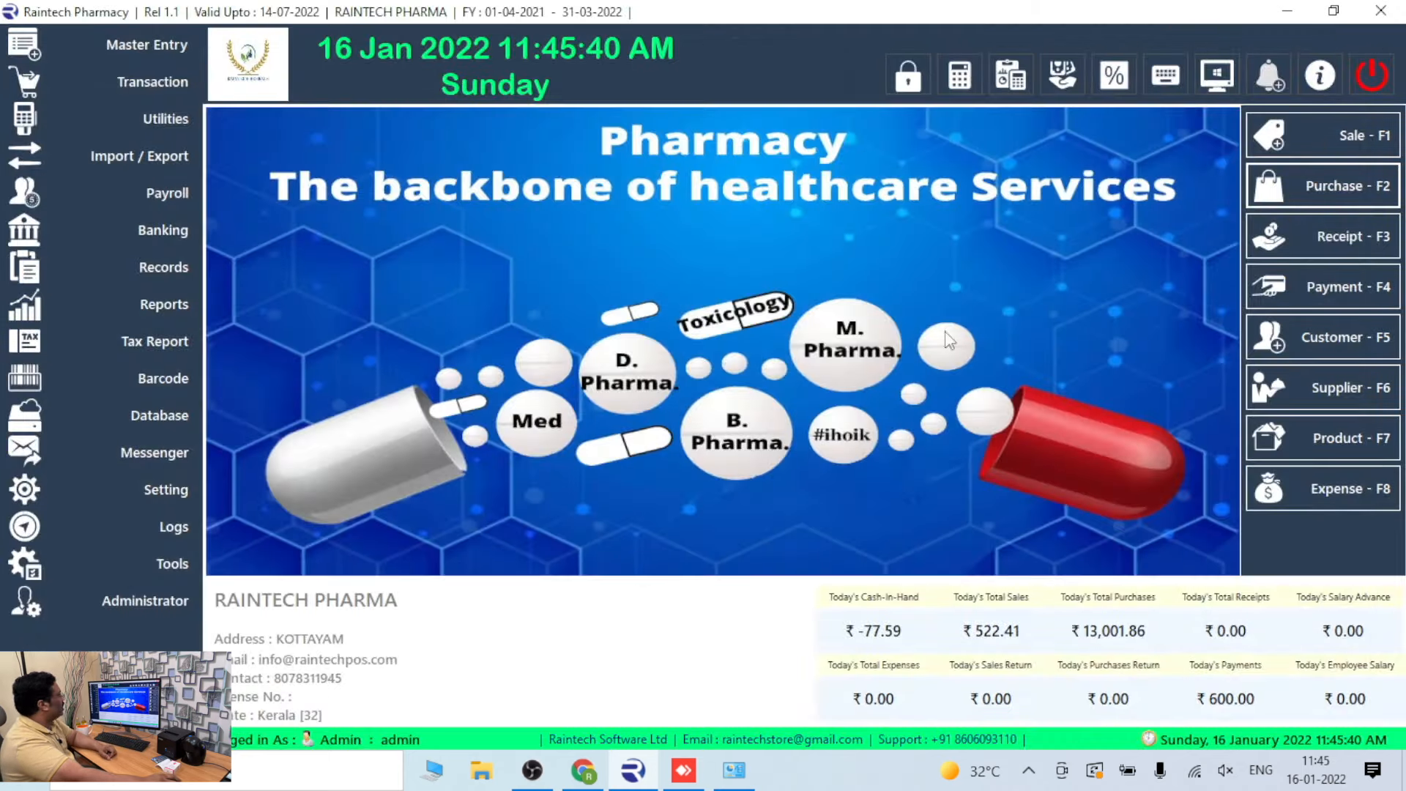
Step: Start a new sale and choose batch 5677899 of Dolo 650 Tablet from the stock list
left_click(1364, 137)
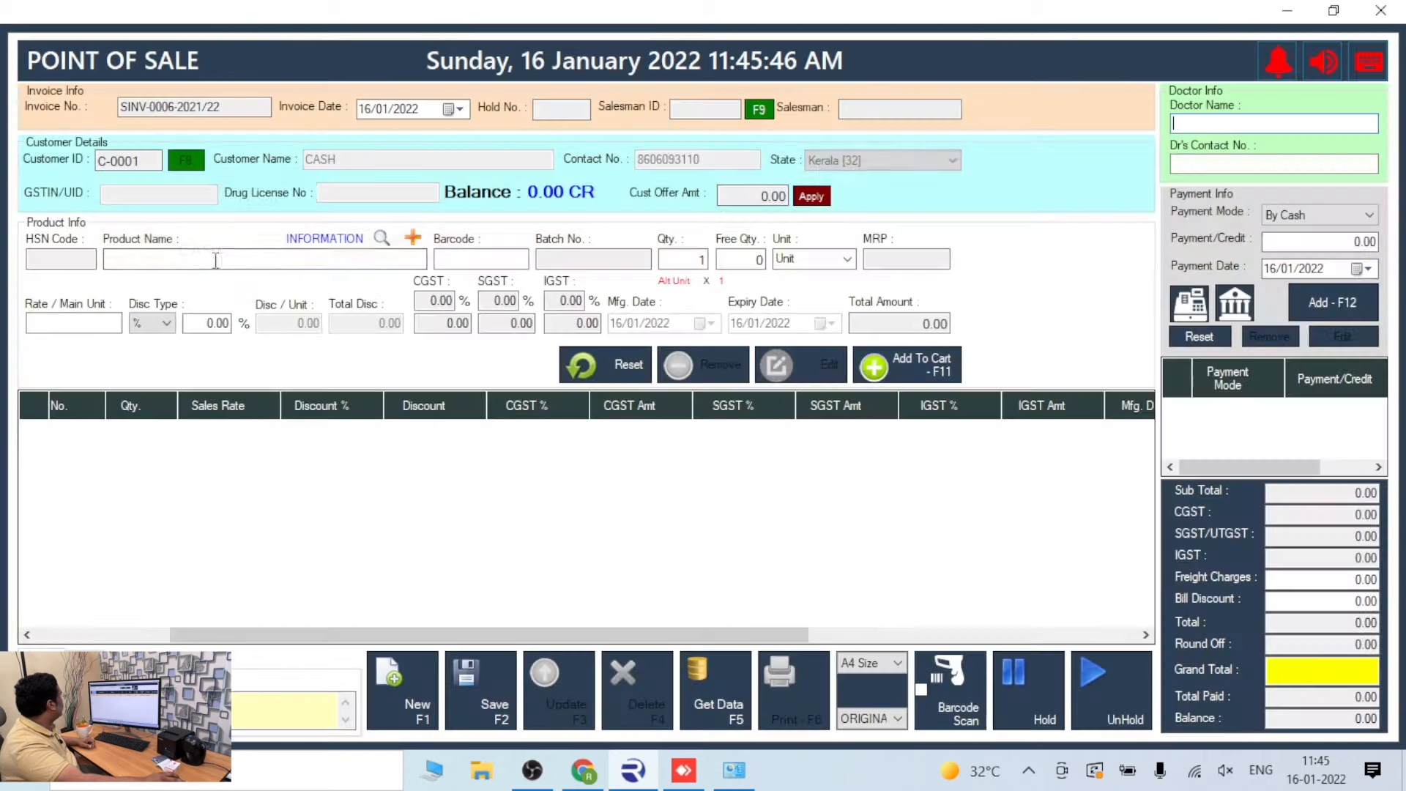
left_click(187, 265)
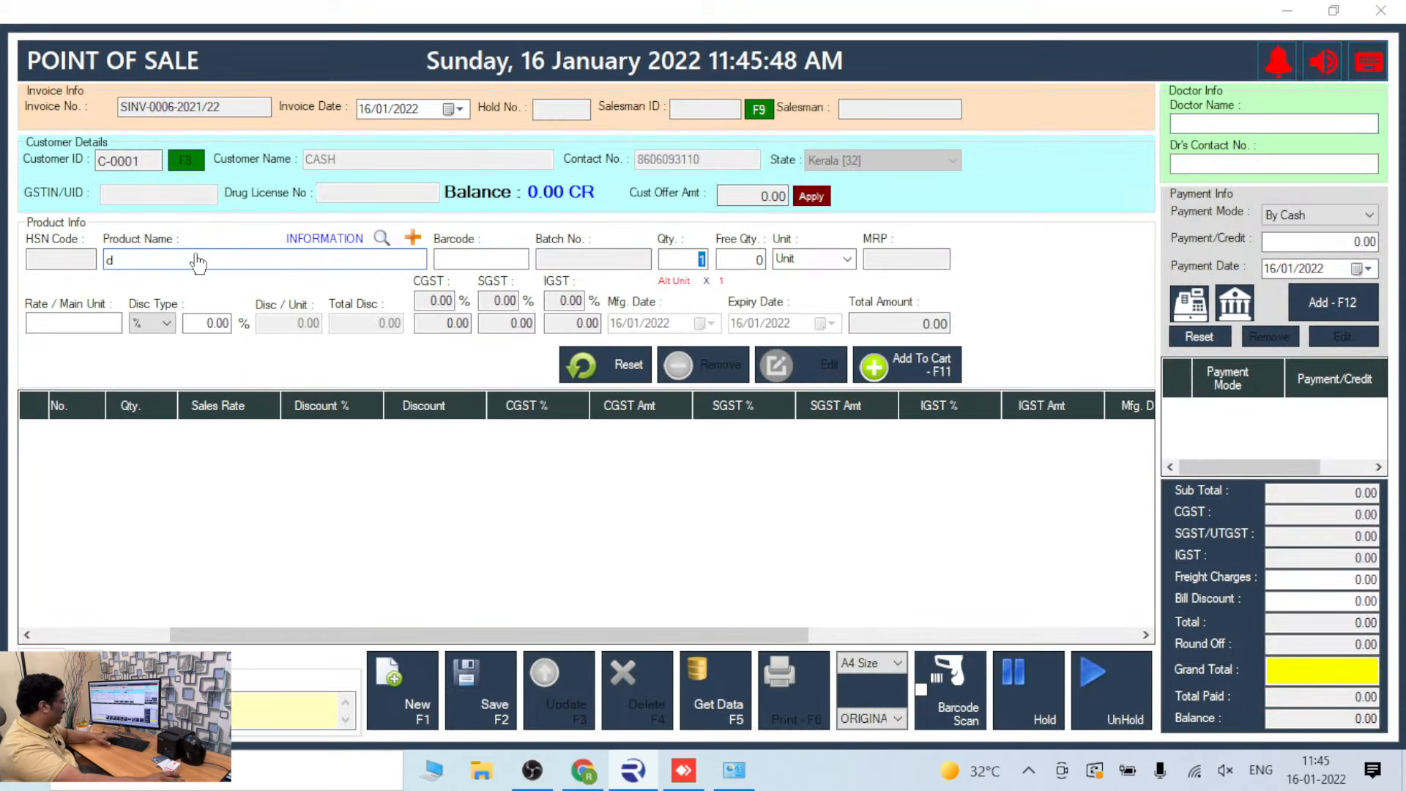
key("Return")
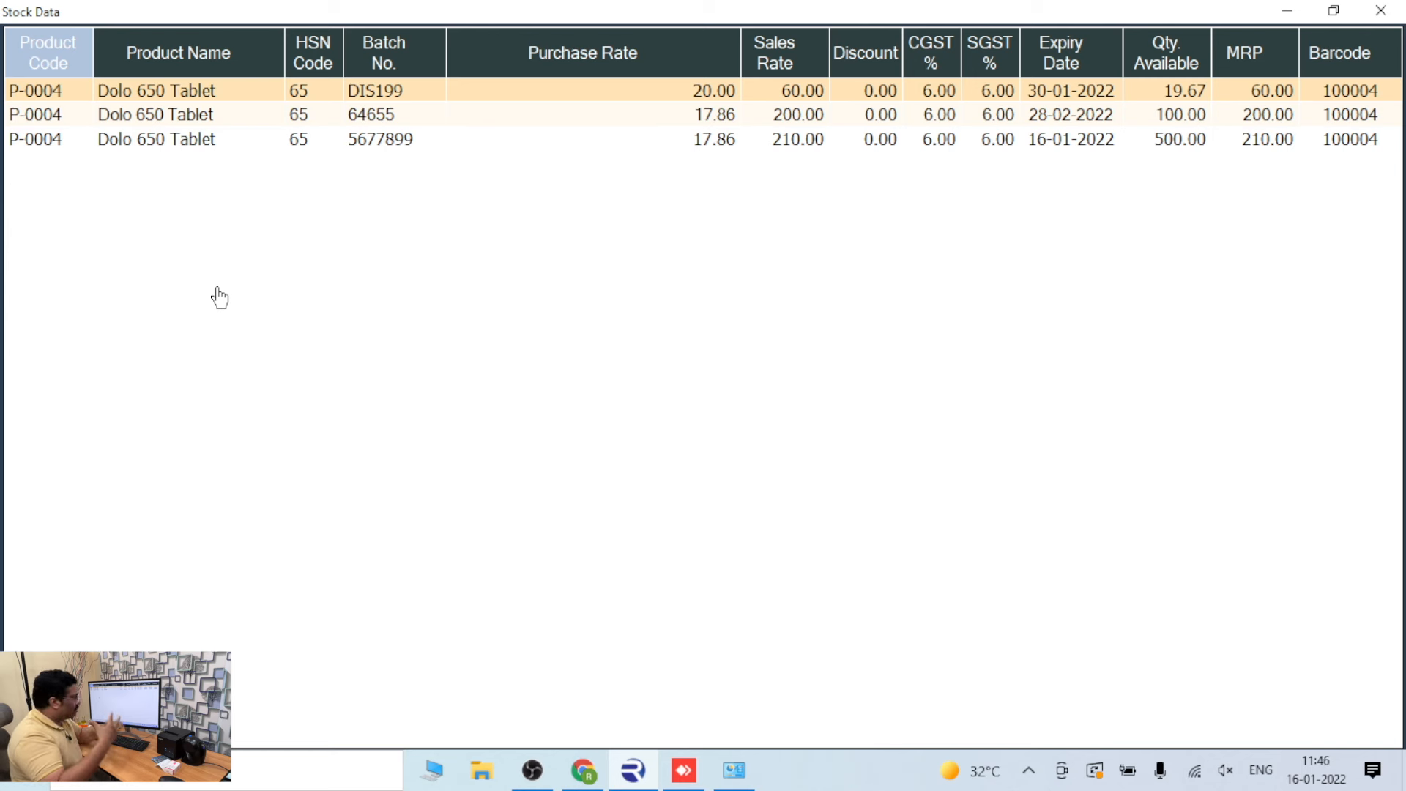
key("Down")
key("Down")
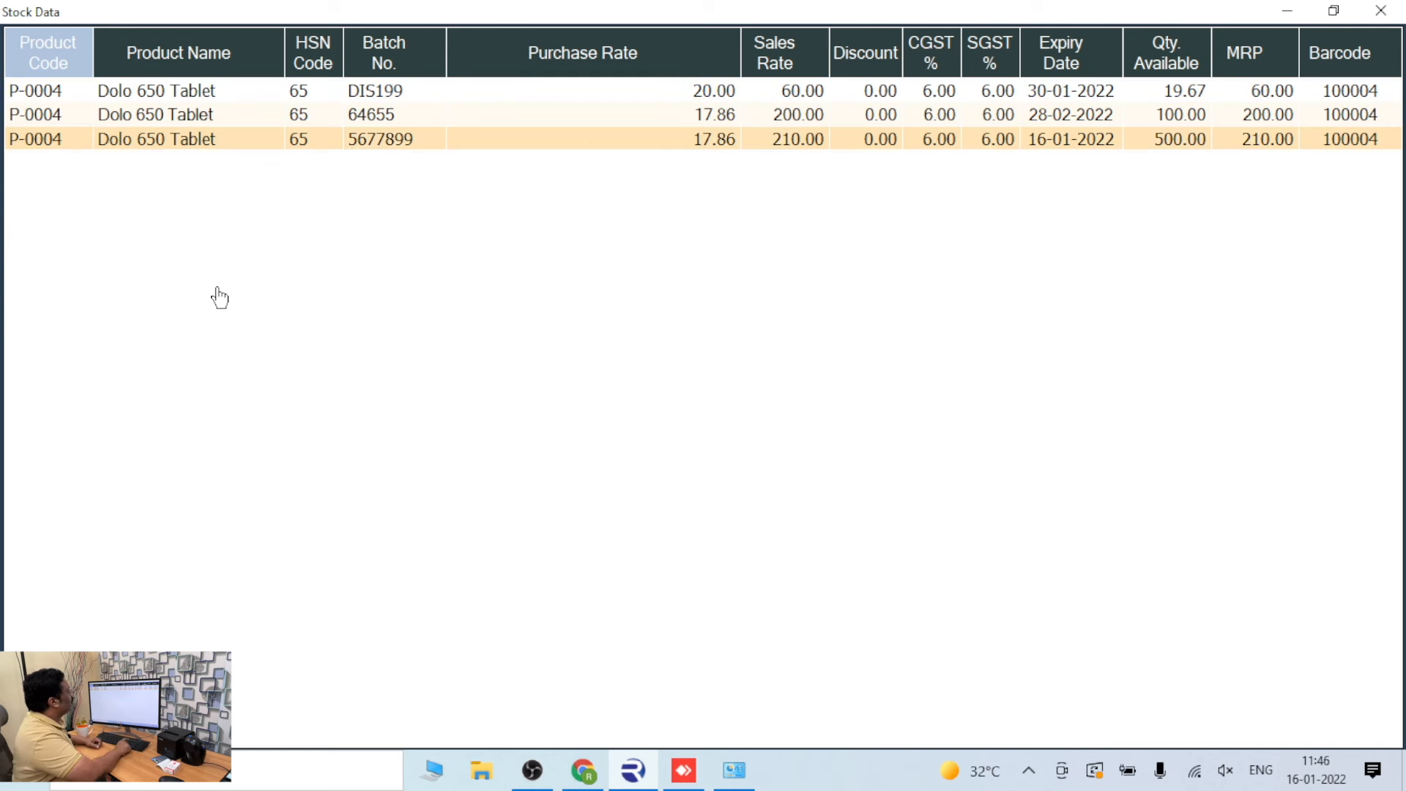
key("Return")
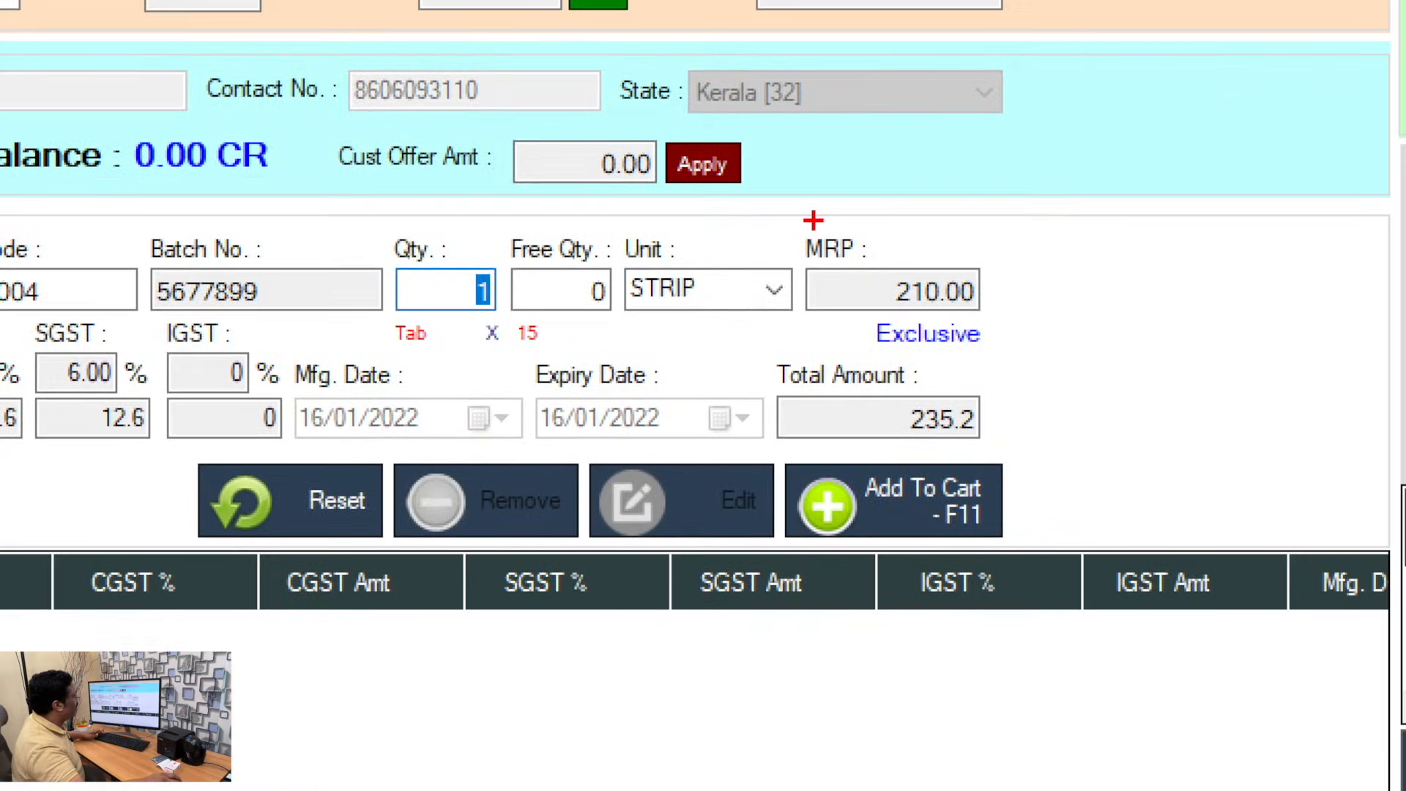
Step: Check the batch's MRP, change the sale unit from strip to Tab, and check the total amount
left_click_drag(803, 211, 1104, 378)
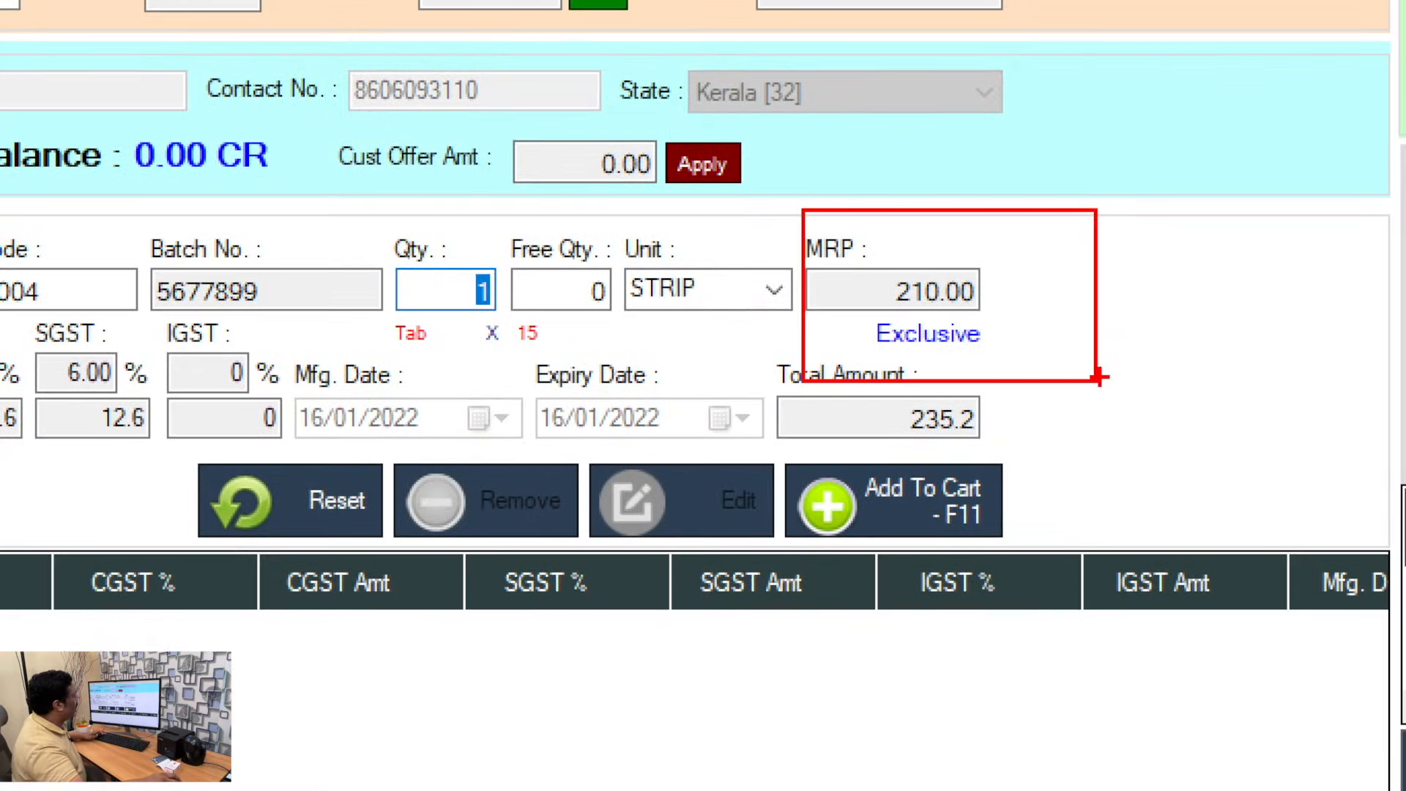
key("Escape")
left_click(847, 259)
left_click(810, 300)
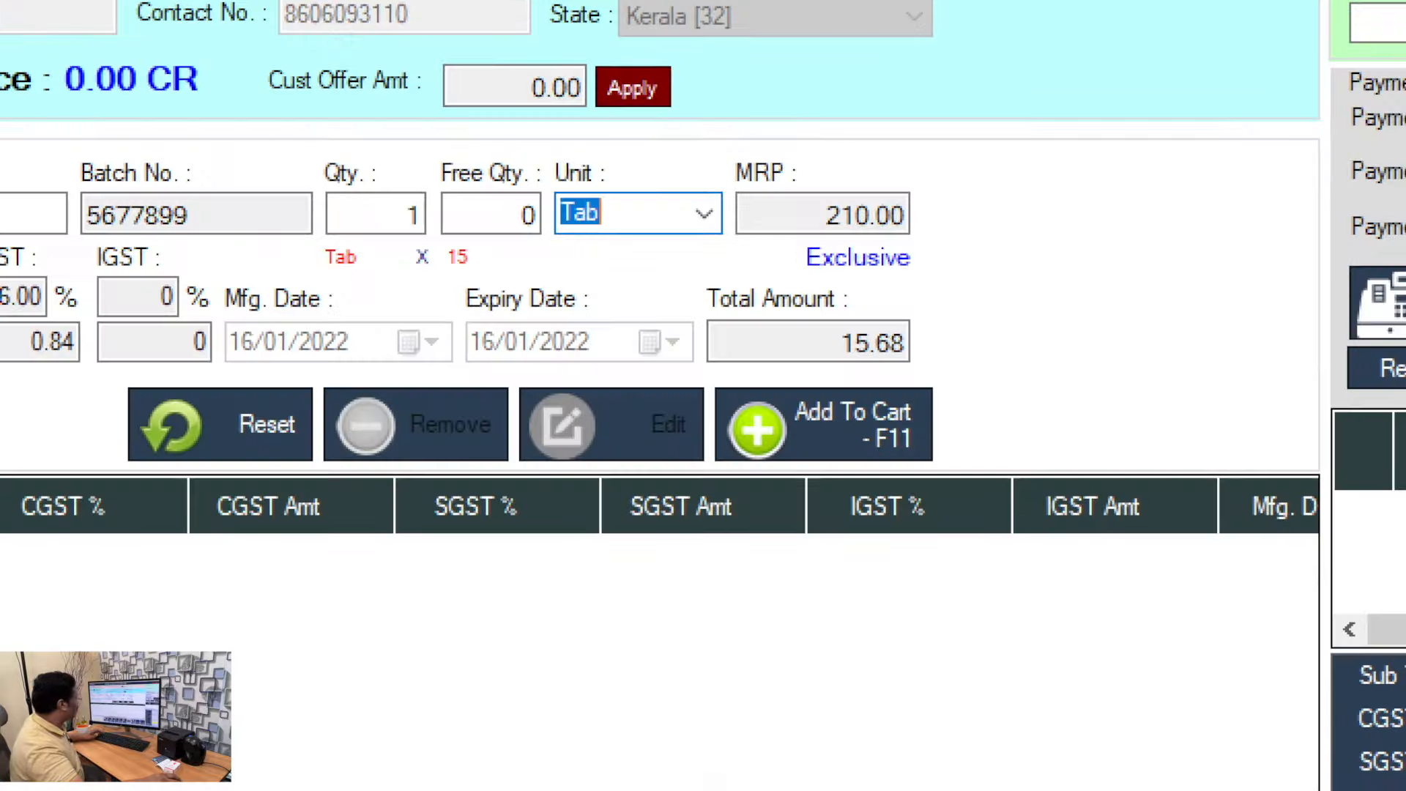
mouse_move(798, 313)
left_mouse_down()
mouse_move(882, 370)
mouse_move(1011, 385)
left_mouse_up()
key("Escape")
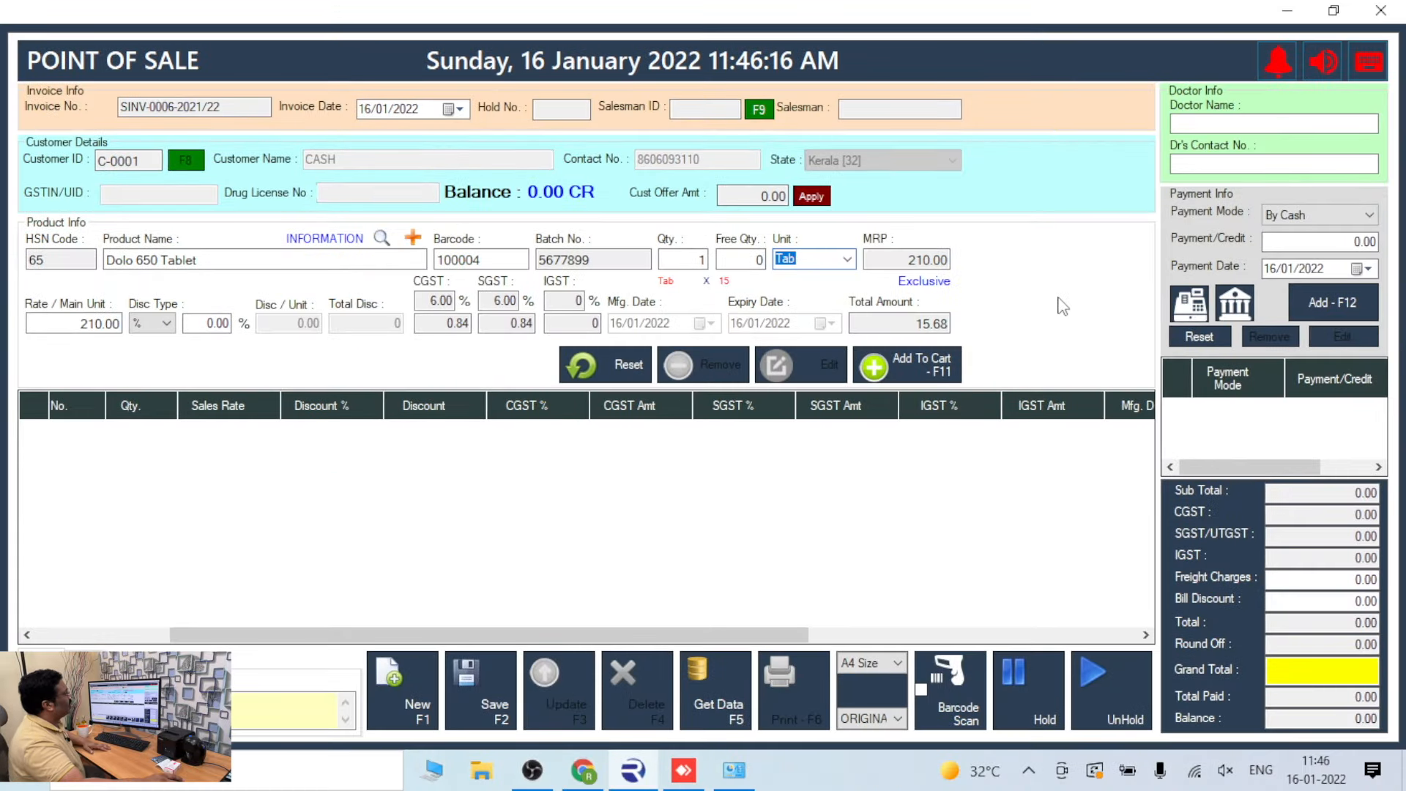
Step: Try to add one Tab of Dolo 650 Tablet from batch 5677899 to the sale's cart
left_click(1324, 303)
left_click(813, 465)
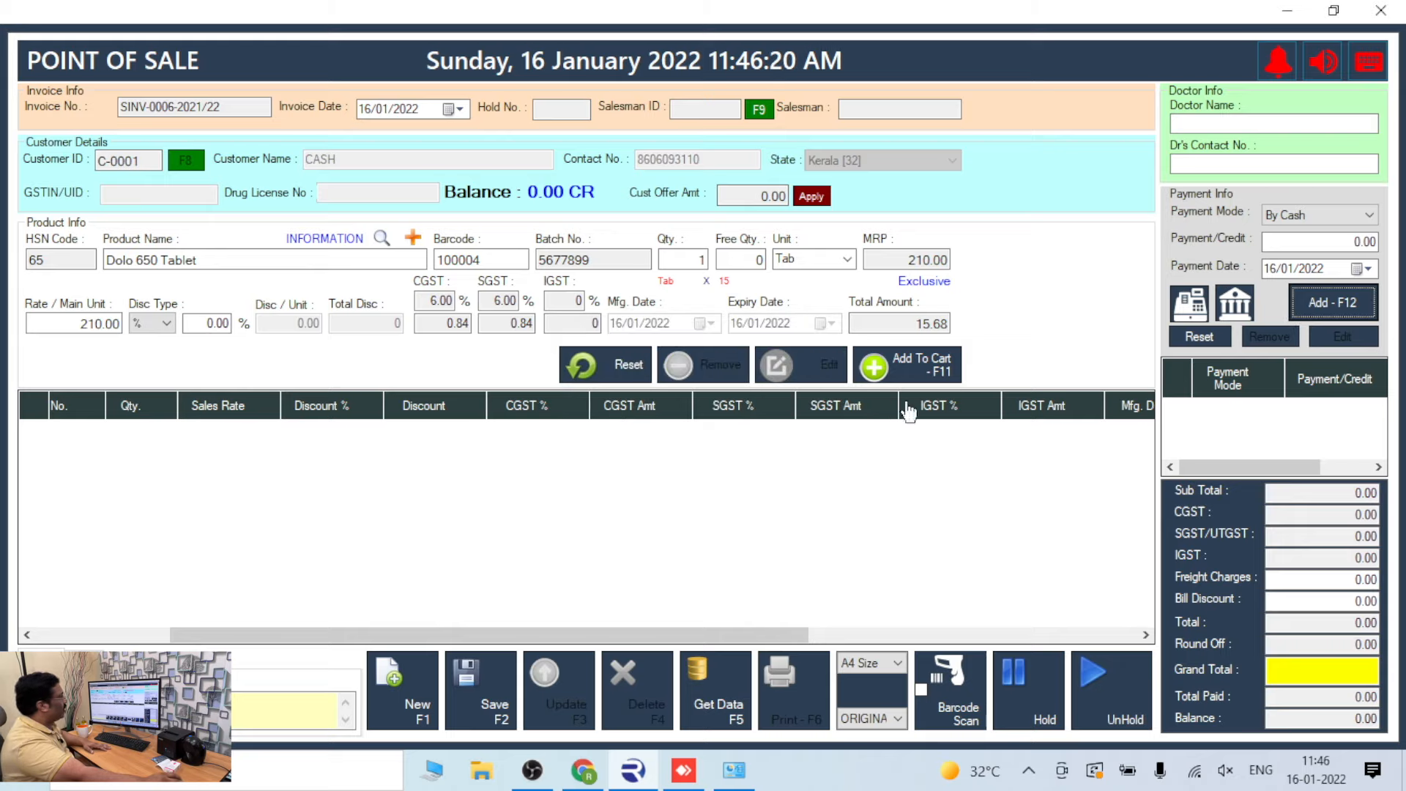
left_click(911, 368)
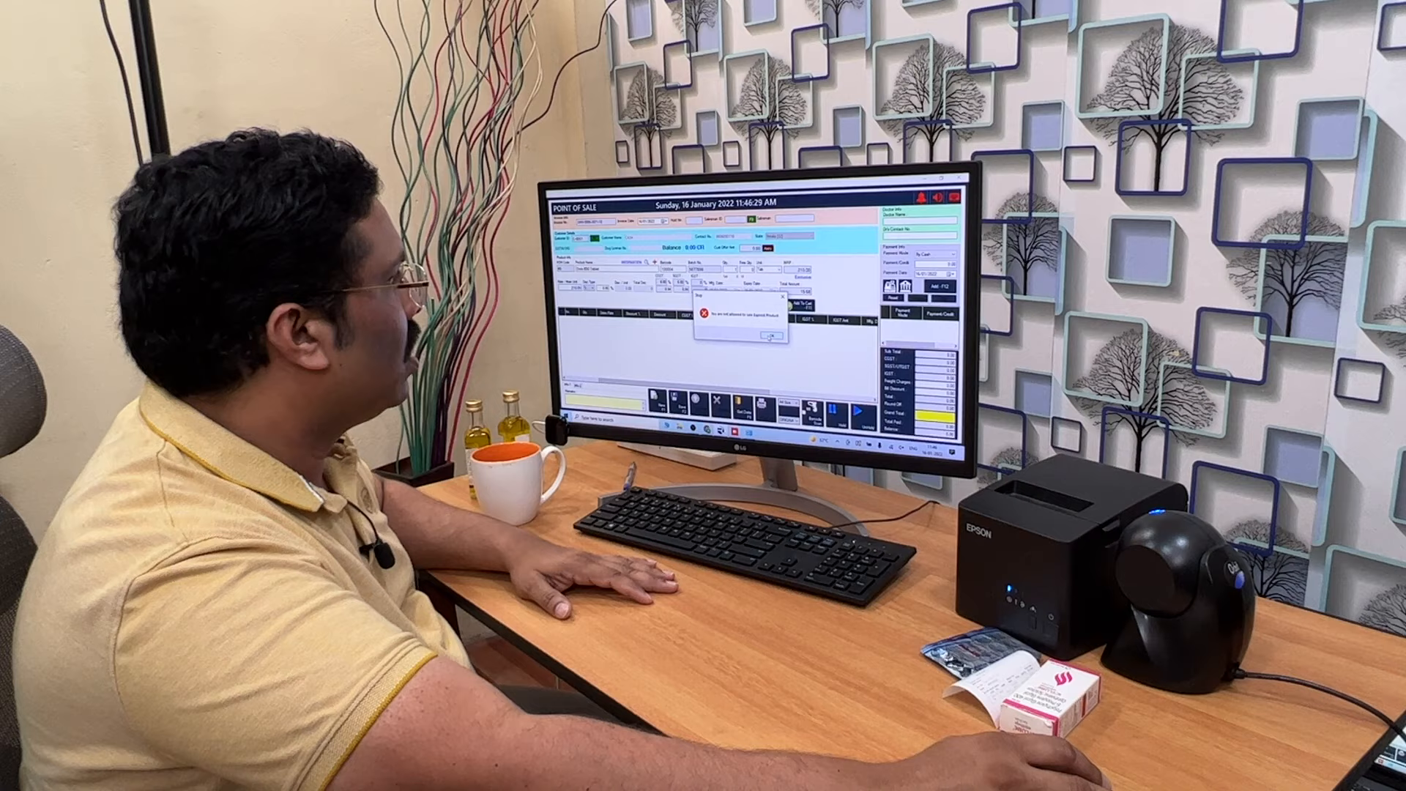
Step: Retry adding one Tab of Dolo 650 Tablet from batch 5677899 to the sale's cart
left_click(769, 336)
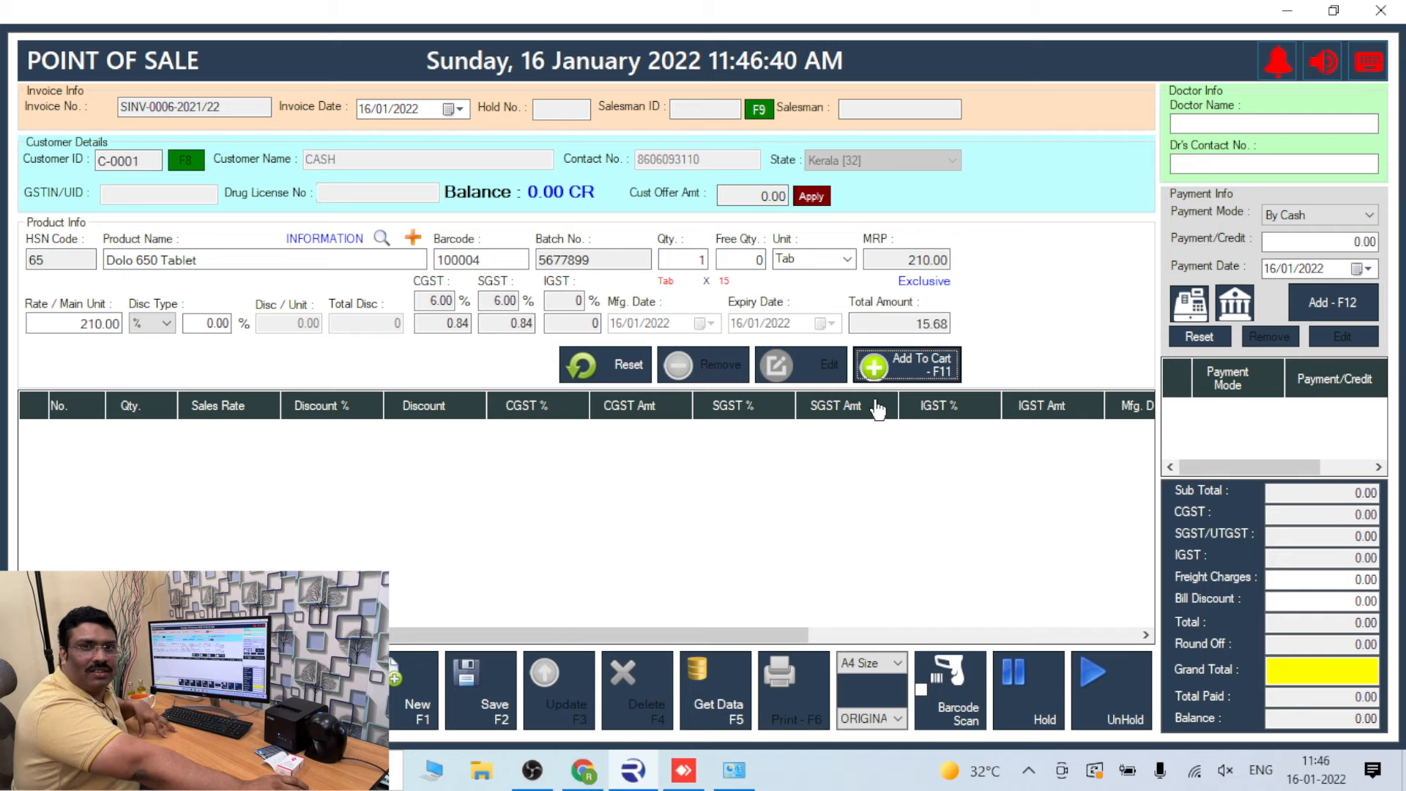
left_click(904, 377)
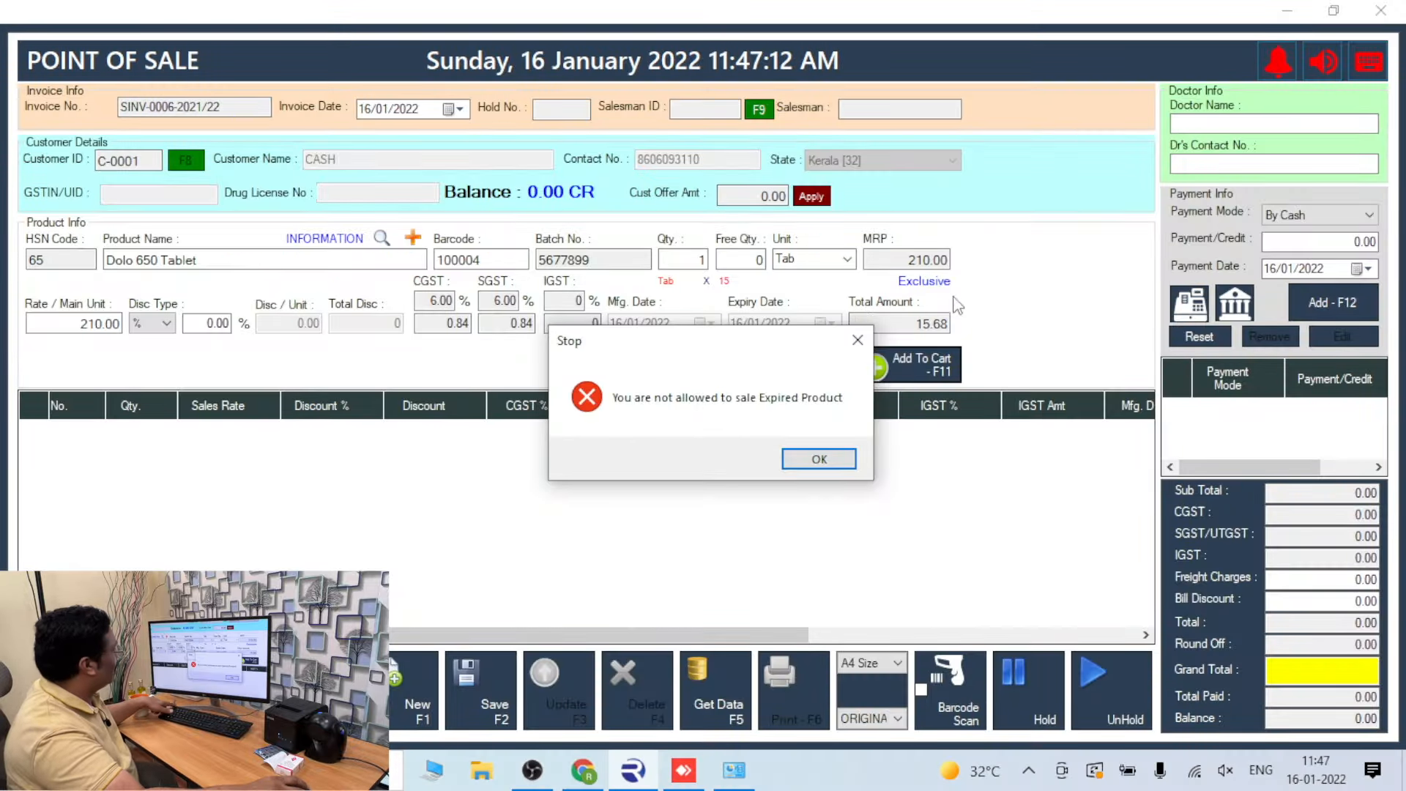
left_click(817, 458)
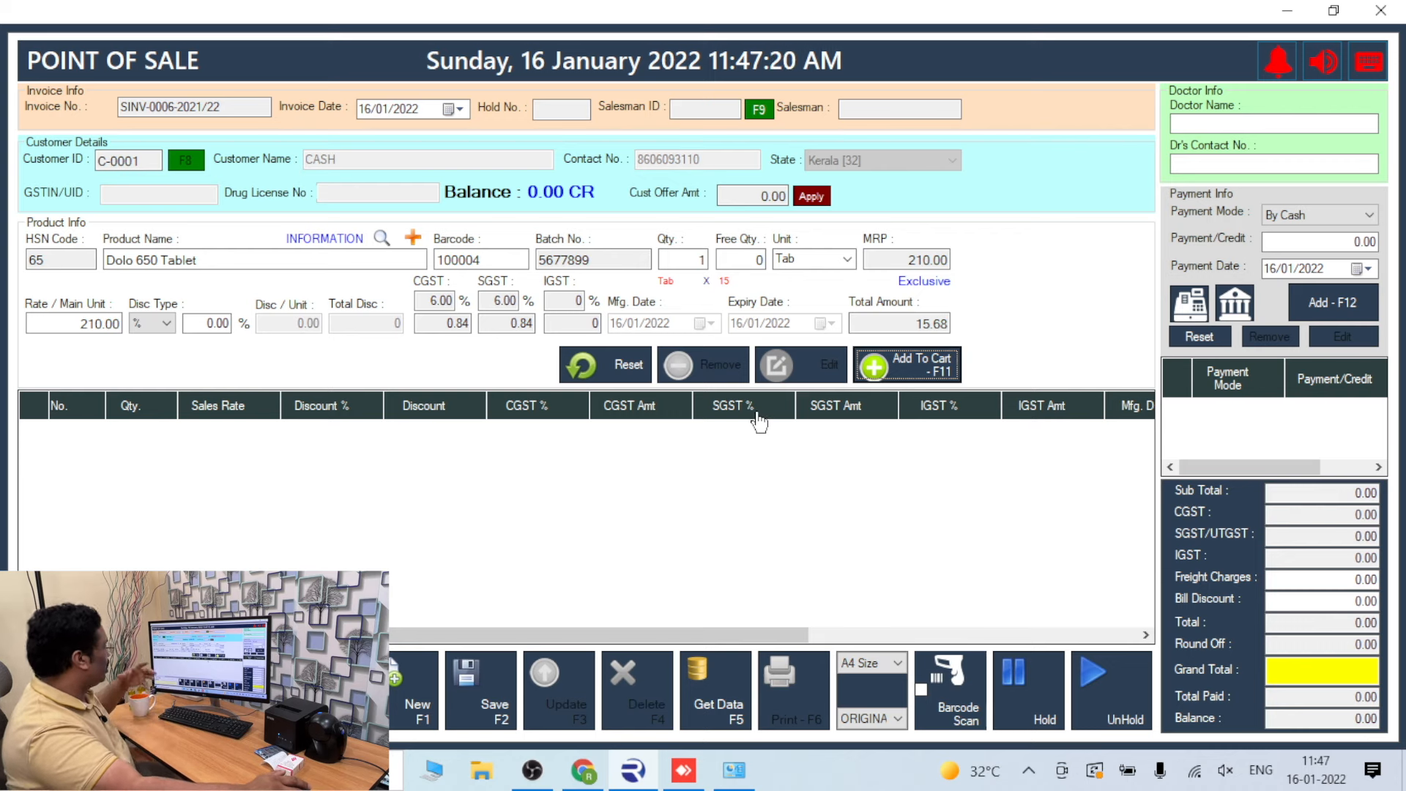
Step: Replace the product entry with Dolo 650 Tablet from batch 64655 and add one STRIP to the cart
left_click_drag(375, 260, 21, 320)
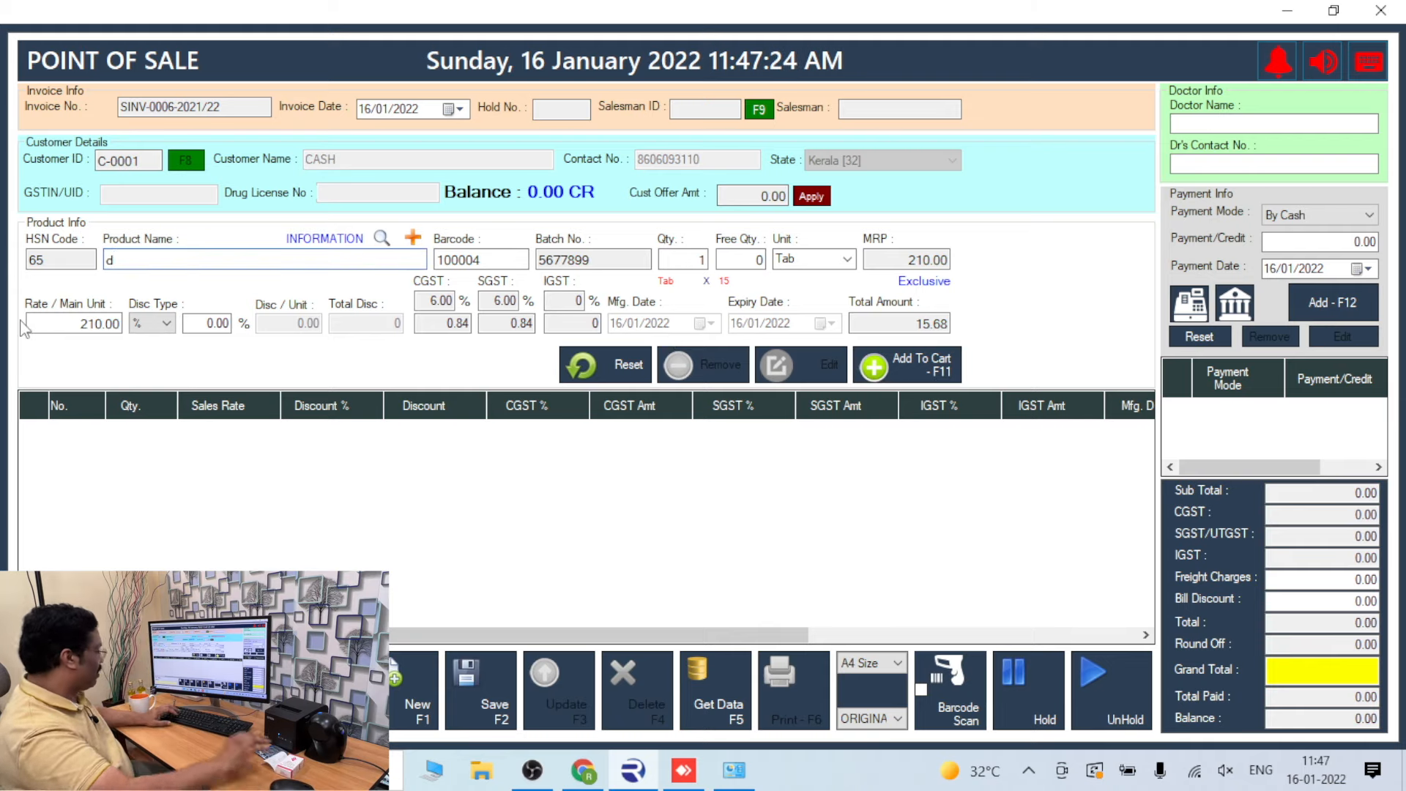
key("Return")
double_click(212, 116)
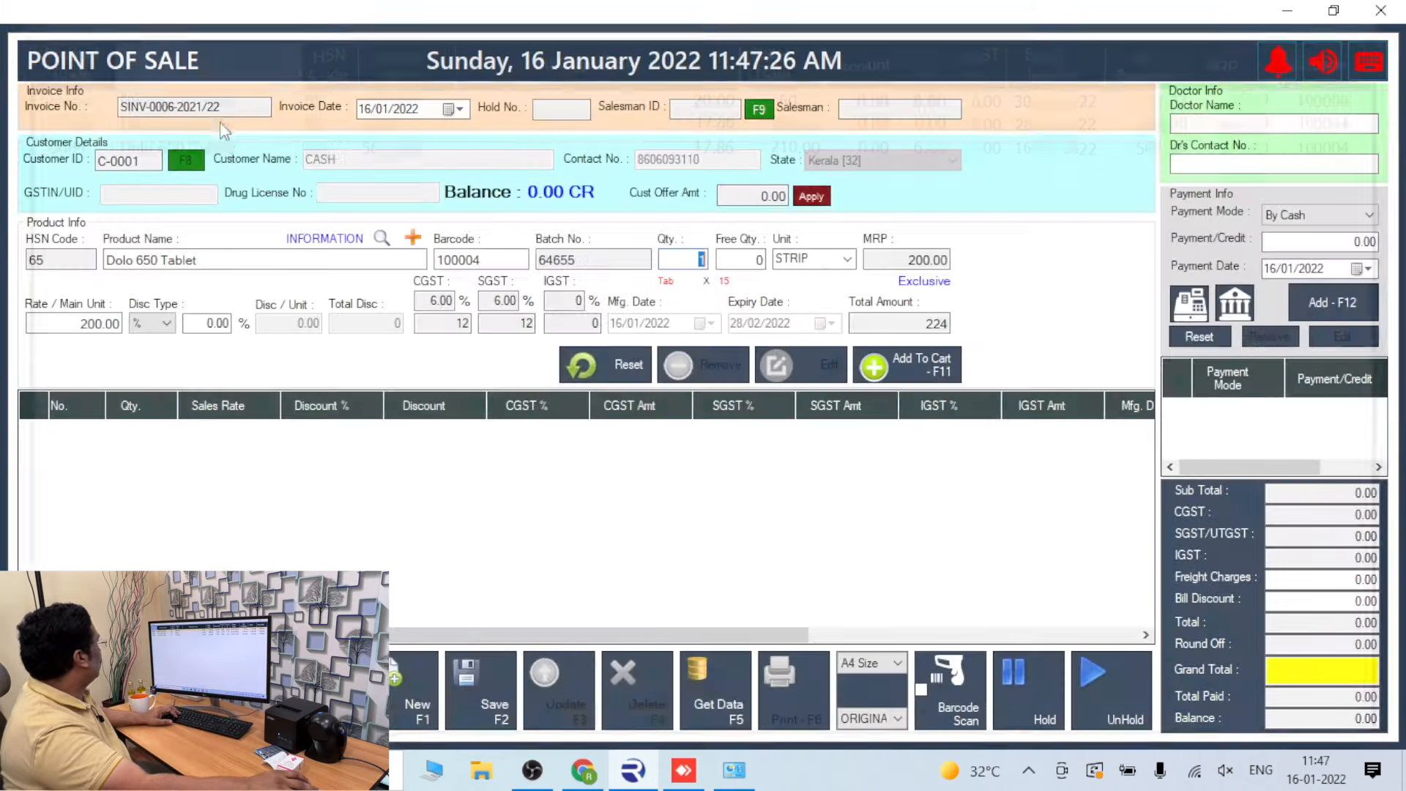
left_click(907, 366)
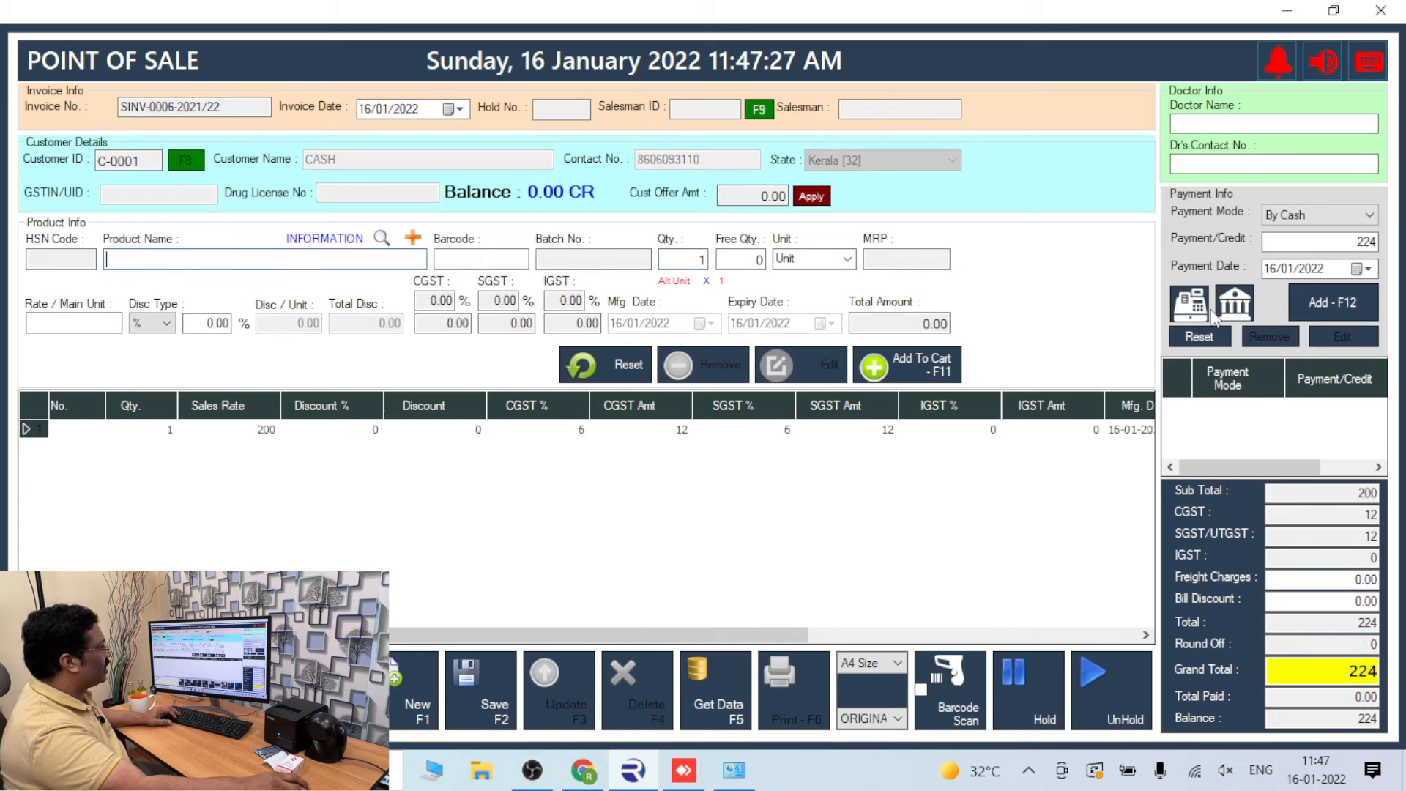
Step: Add a cash payment of 224 to the sale and set the print format to Thermal
left_click(1350, 306)
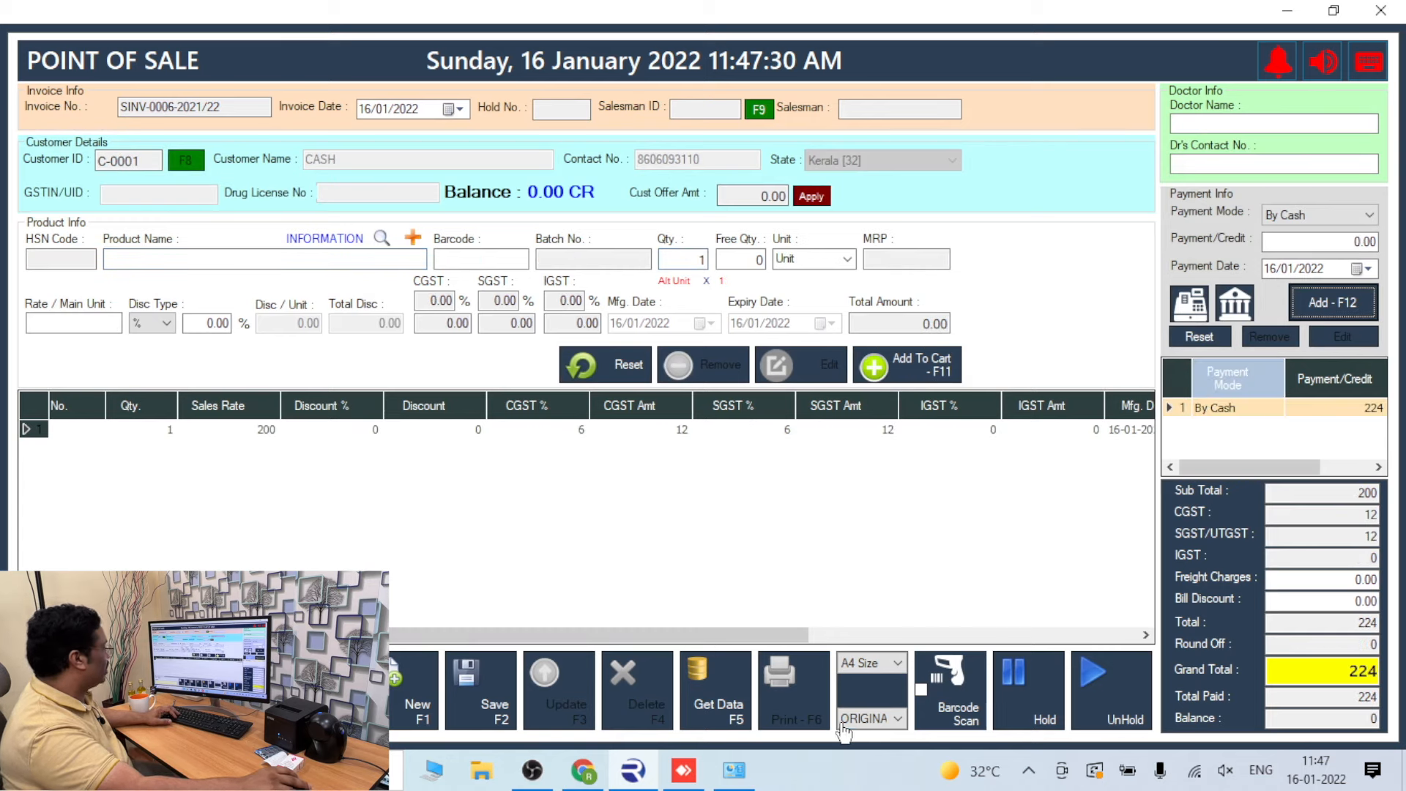
left_click(872, 662)
left_click(867, 704)
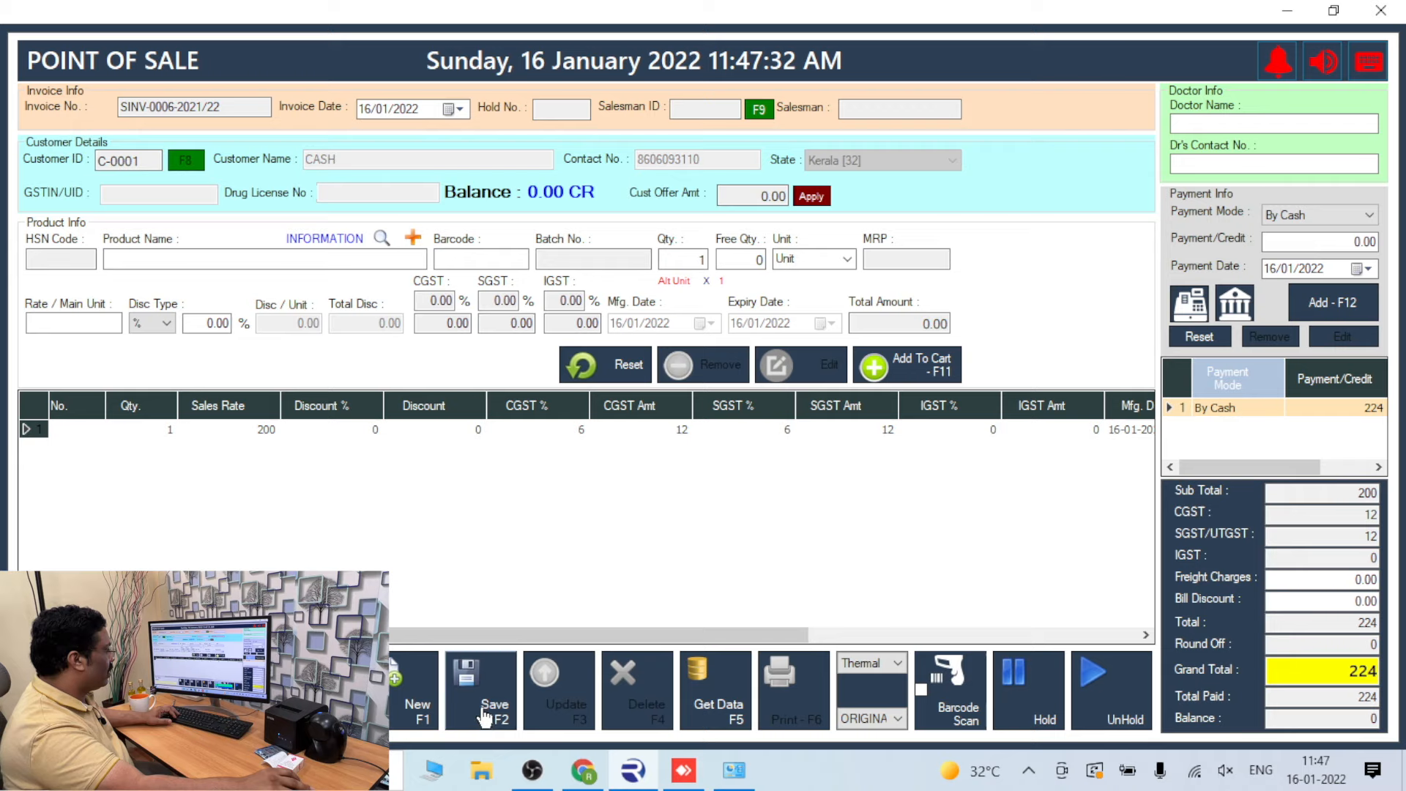
Step: Save the sale, preview its printed invoice, and close the preview and the sale entry
left_click(495, 706)
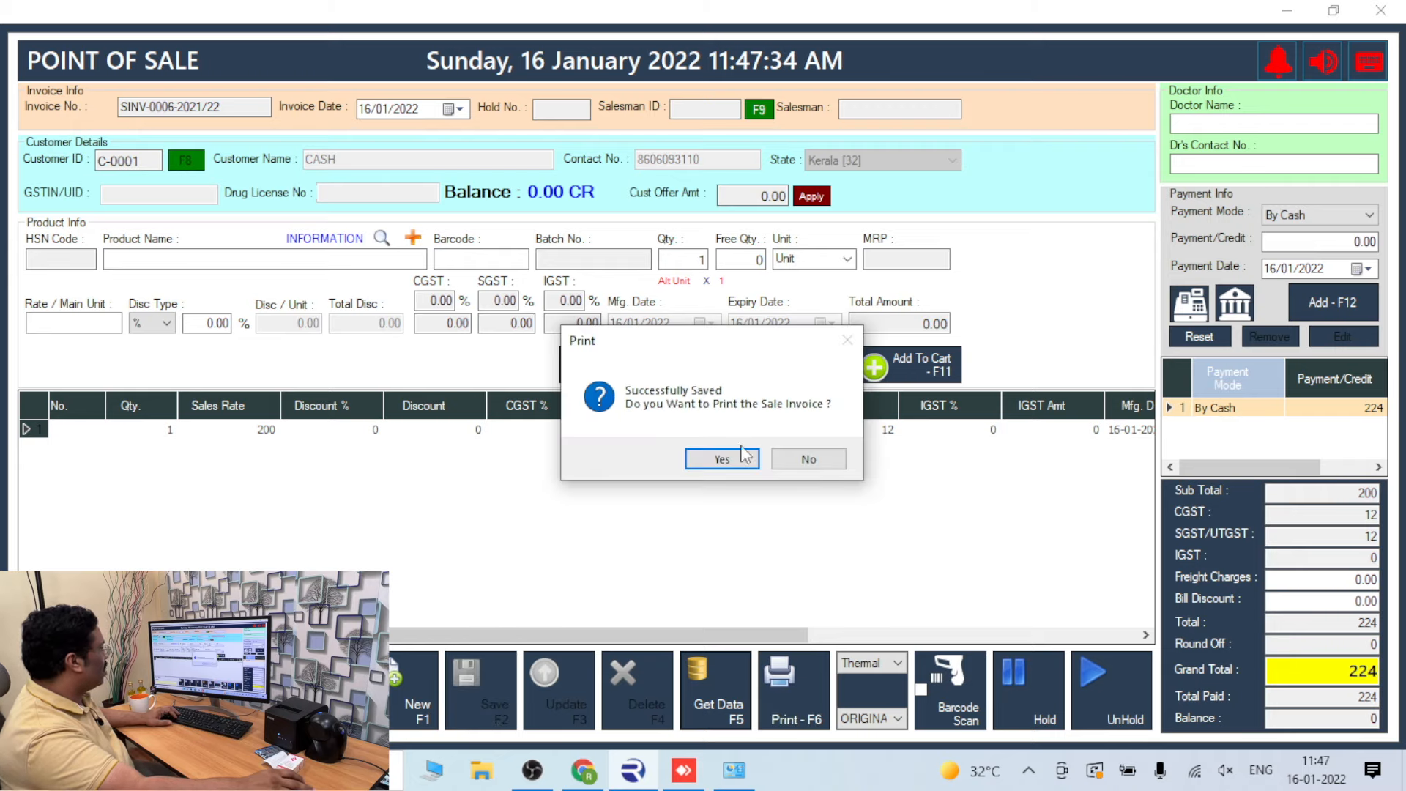
left_click(722, 459)
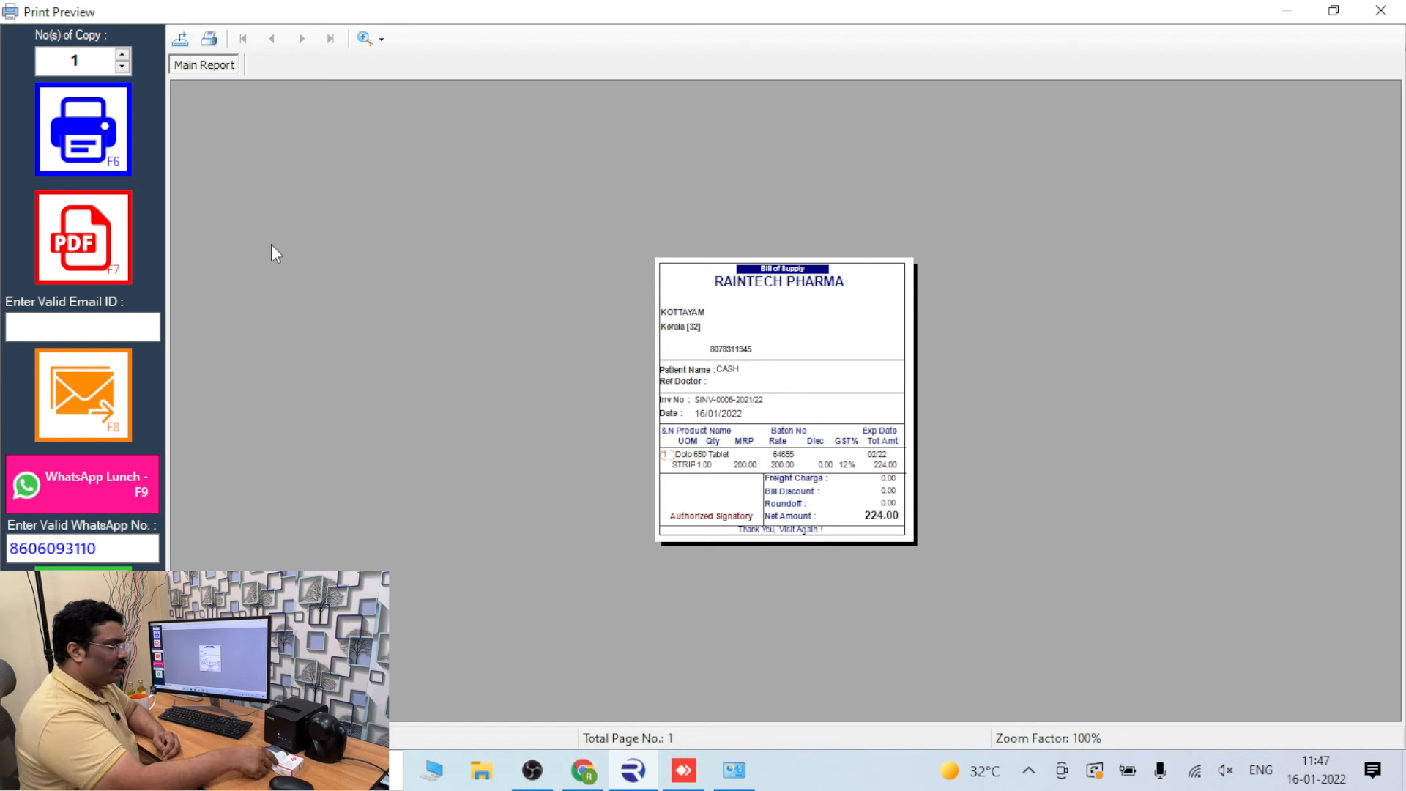
left_click(1380, 10)
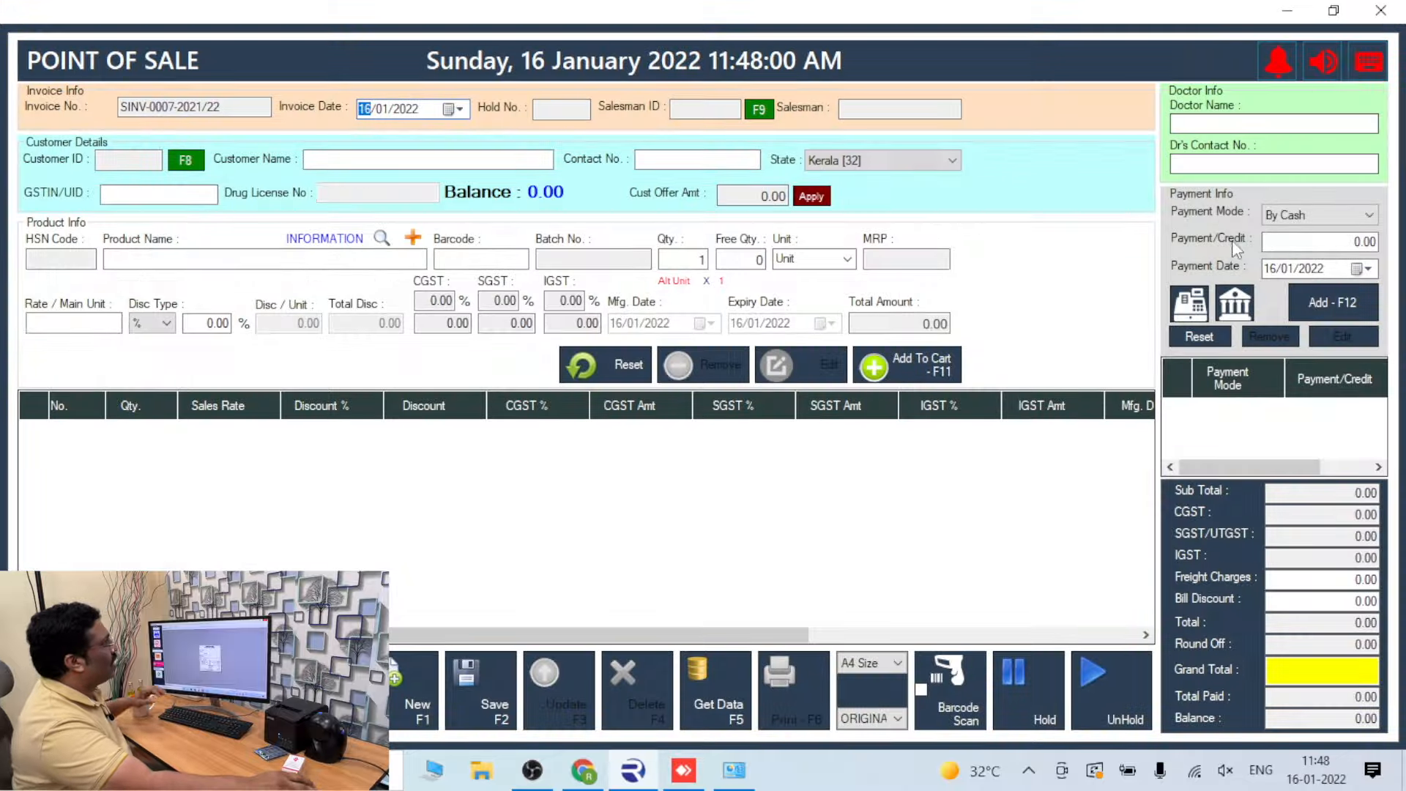
left_click(1380, 10)
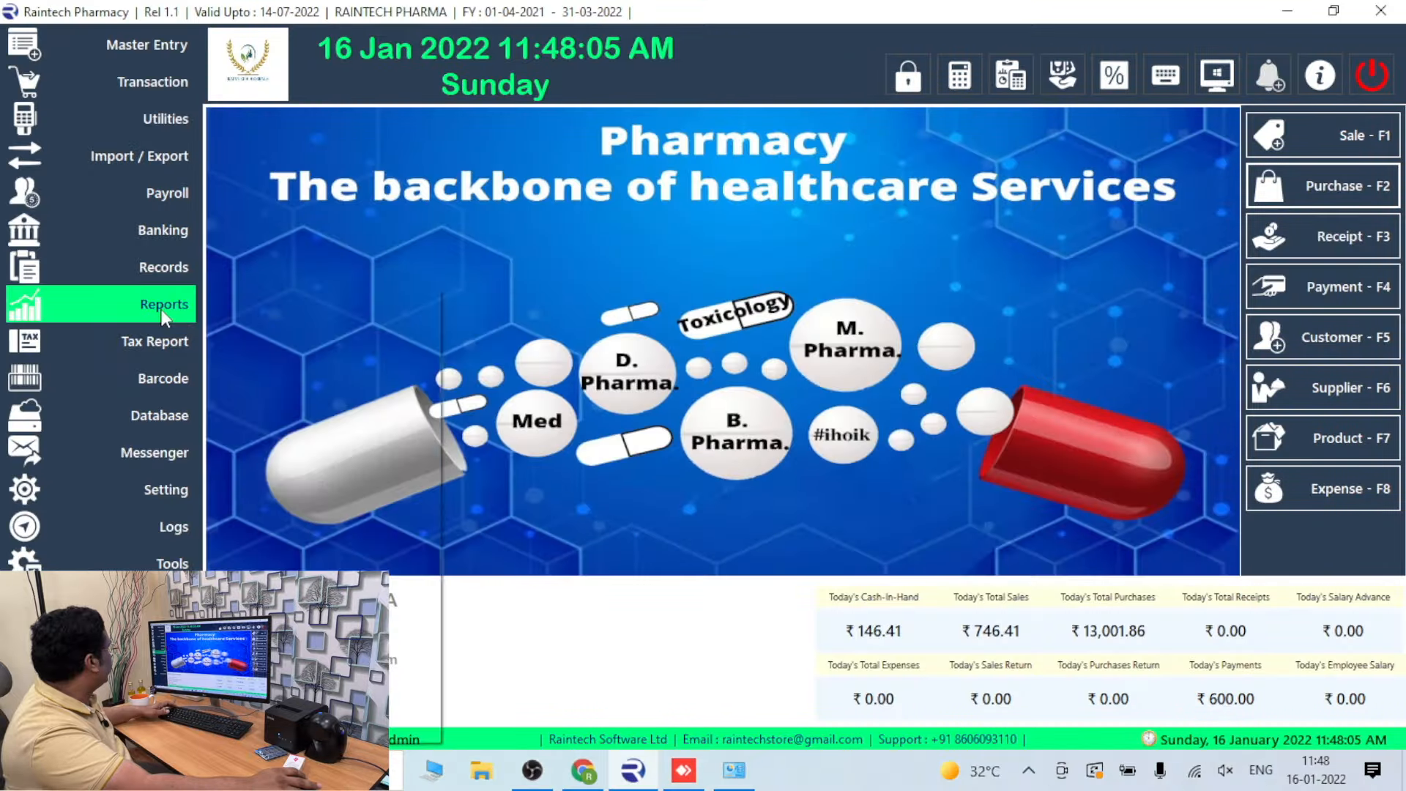
Step: View the Supplier Ledger report for BBC SUPPLER from 01/04/2021 to 16/01/2022
left_click(326, 291)
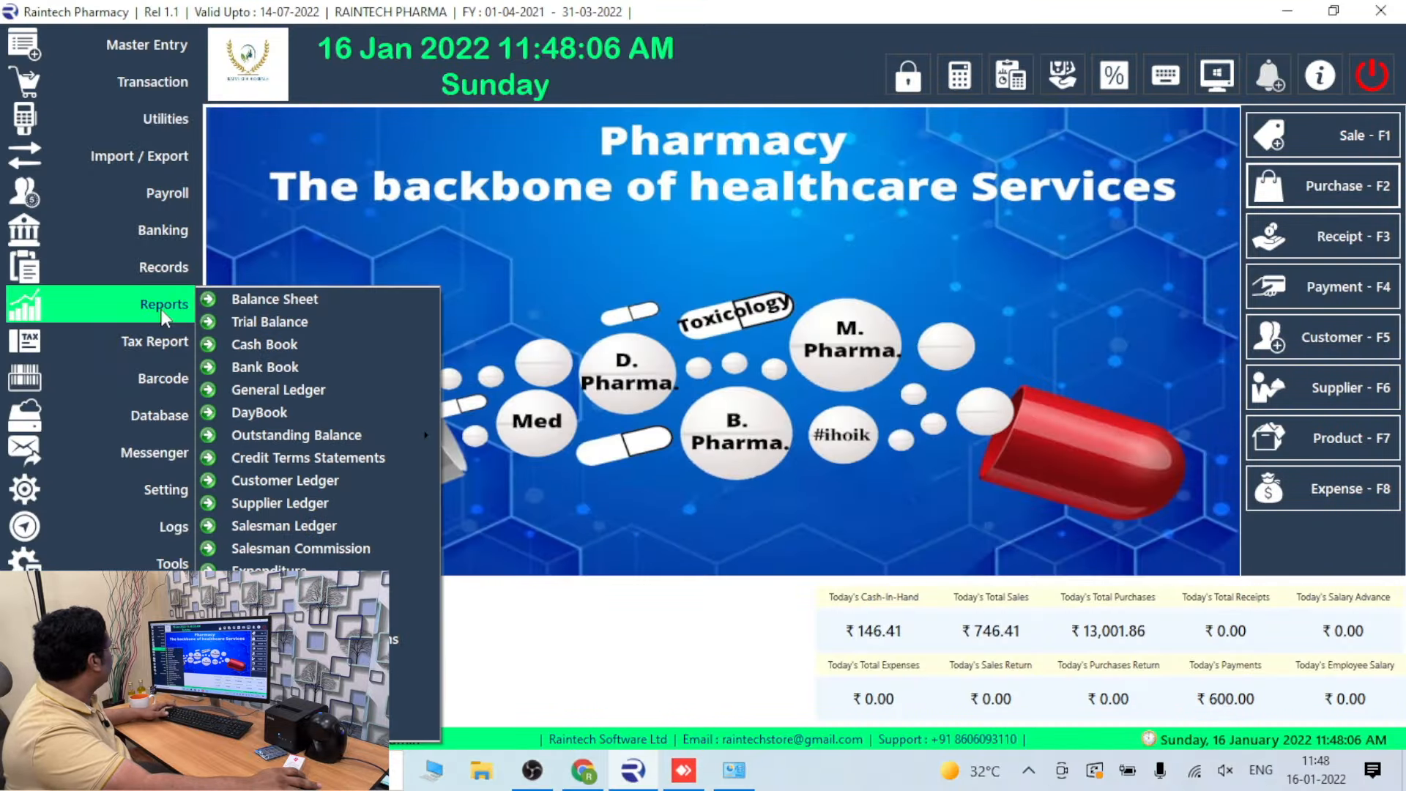
left_click(164, 316)
left_click(164, 324)
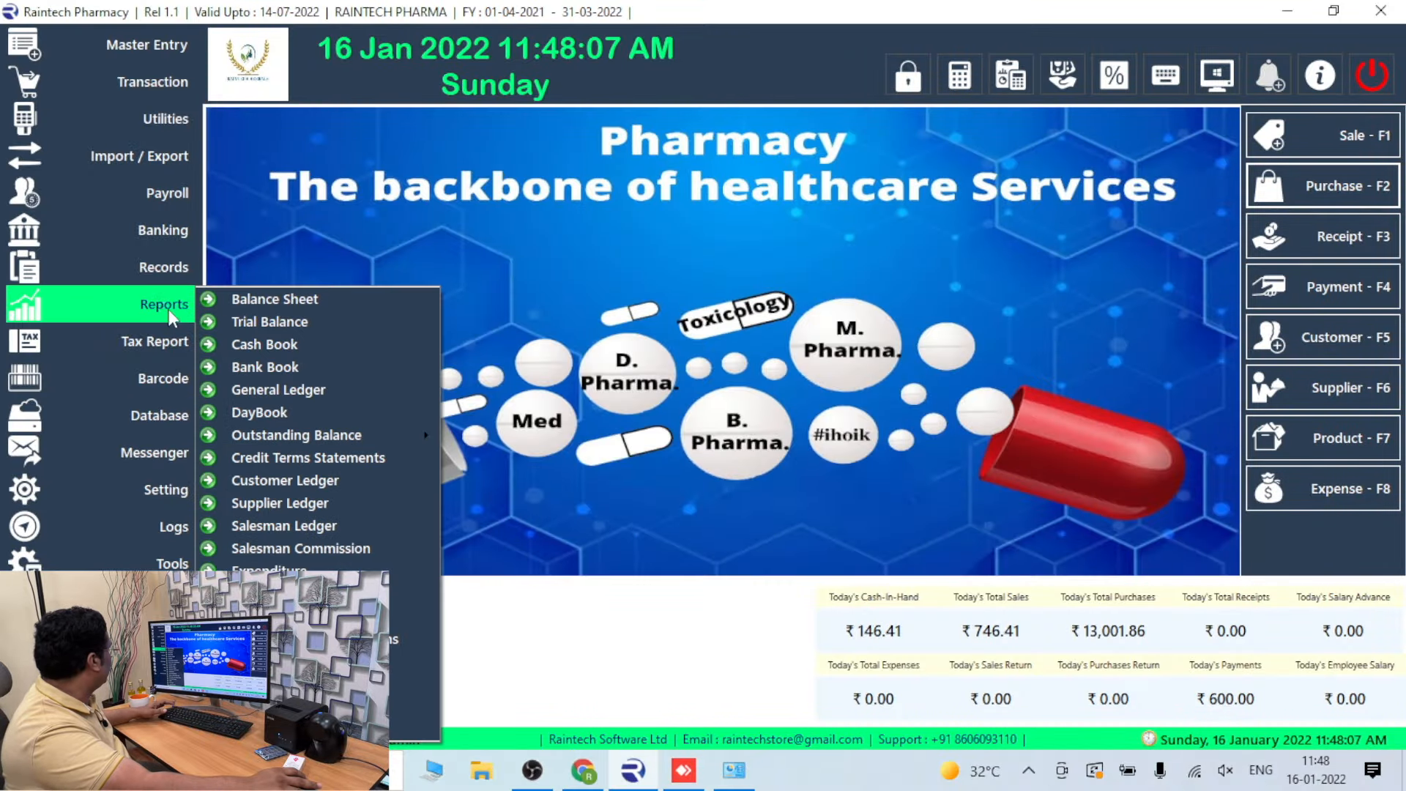
left_click(292, 503)
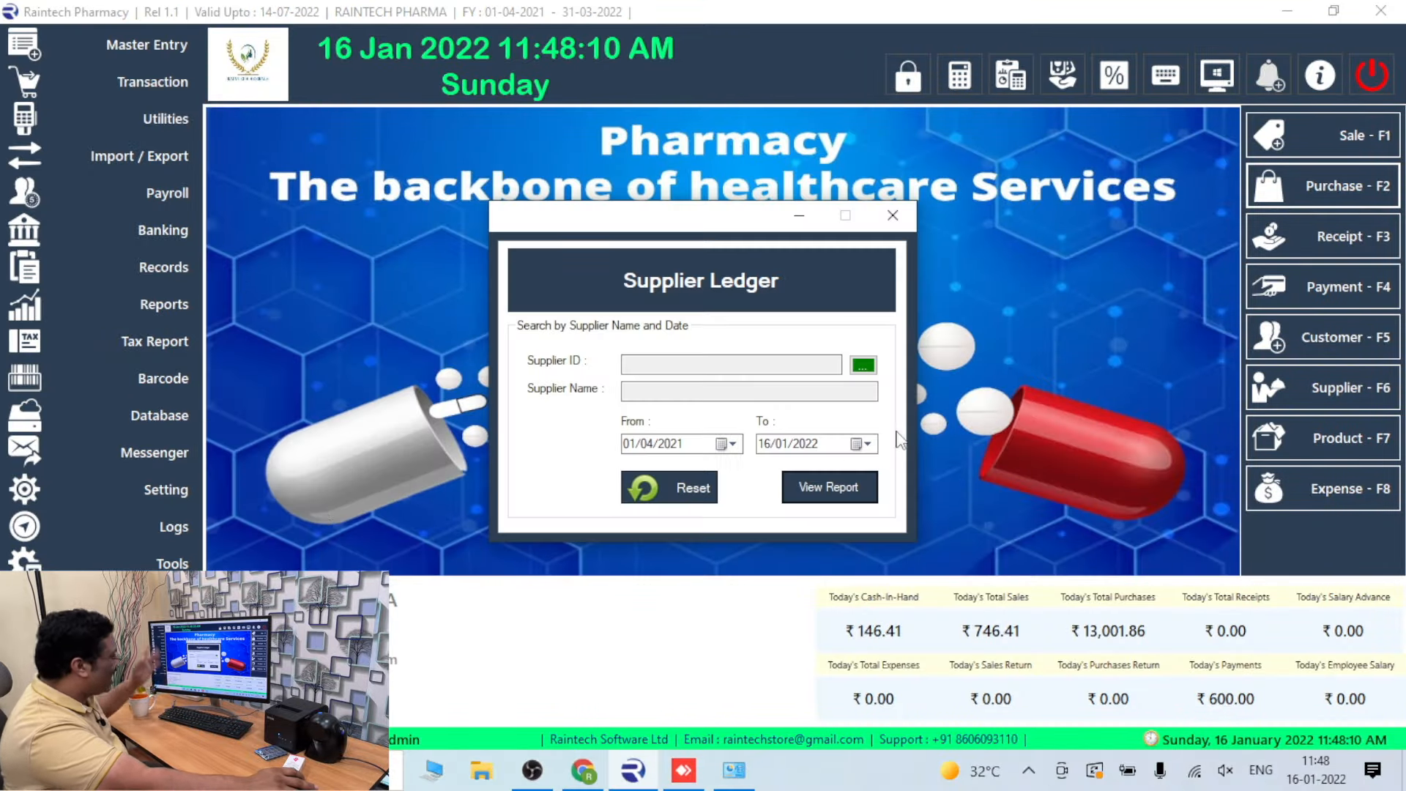
left_click(862, 365)
double_click(220, 282)
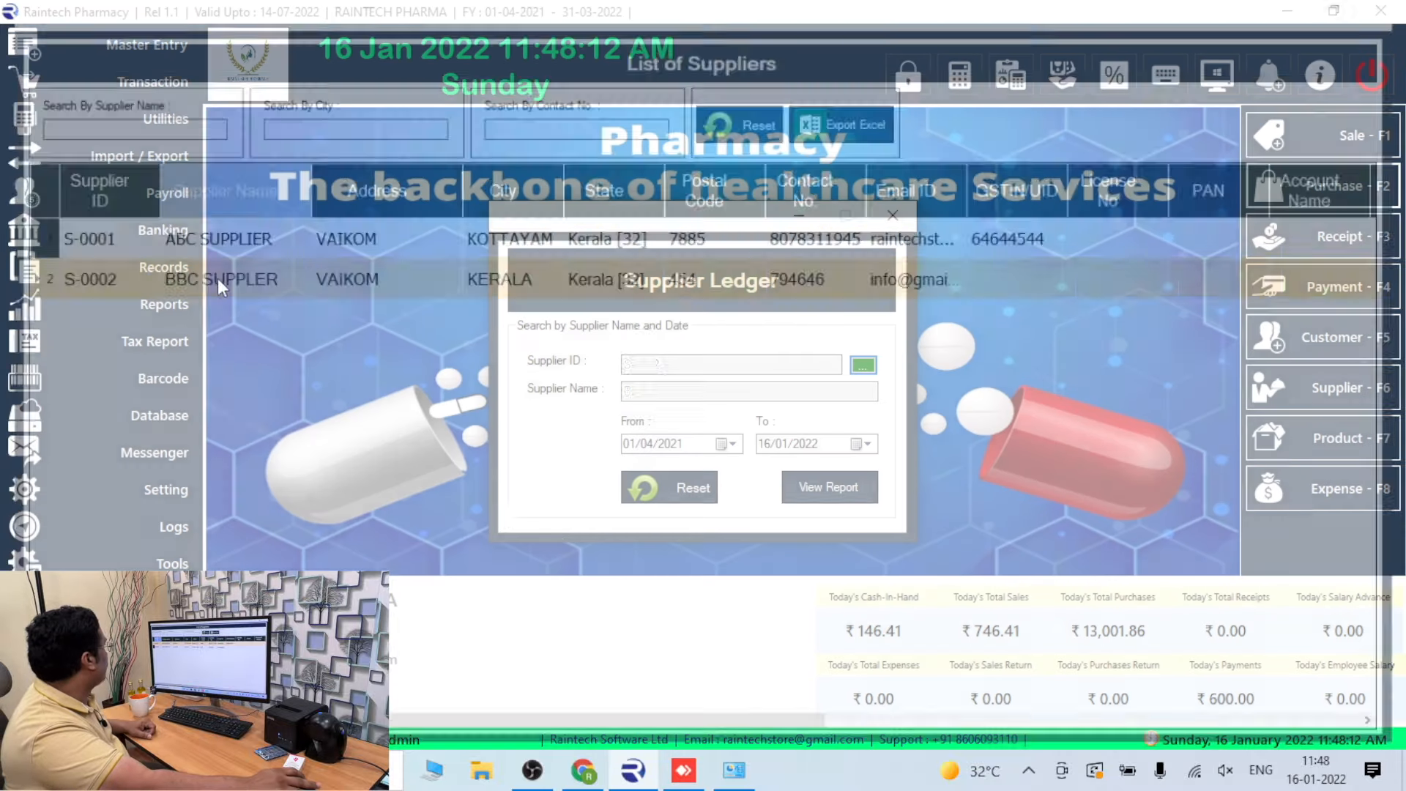
left_click(823, 488)
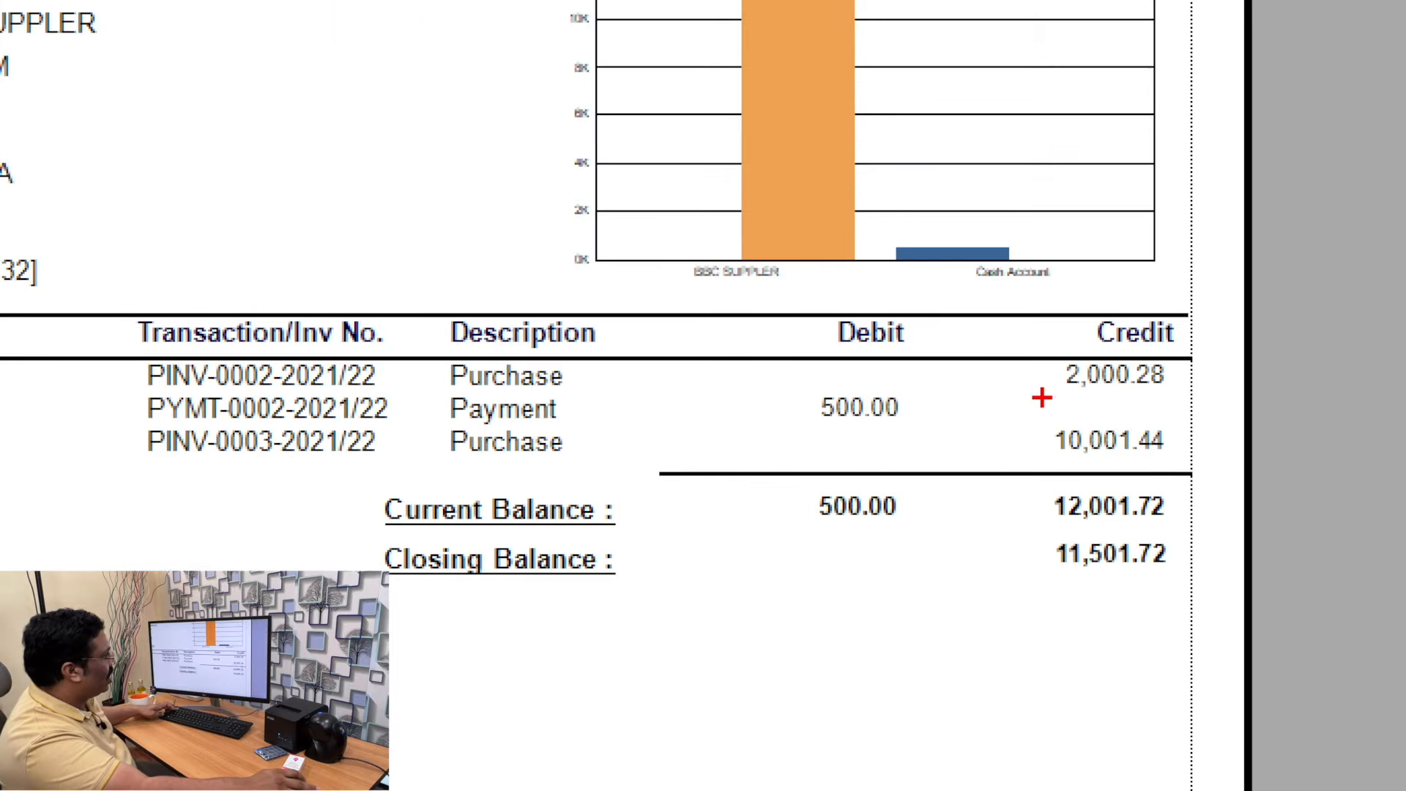
Step: Examine the latest purchase credit and the closing balance in BBC SUPPLER's ledger, and close the report
left_click_drag(1042, 397, 1208, 460)
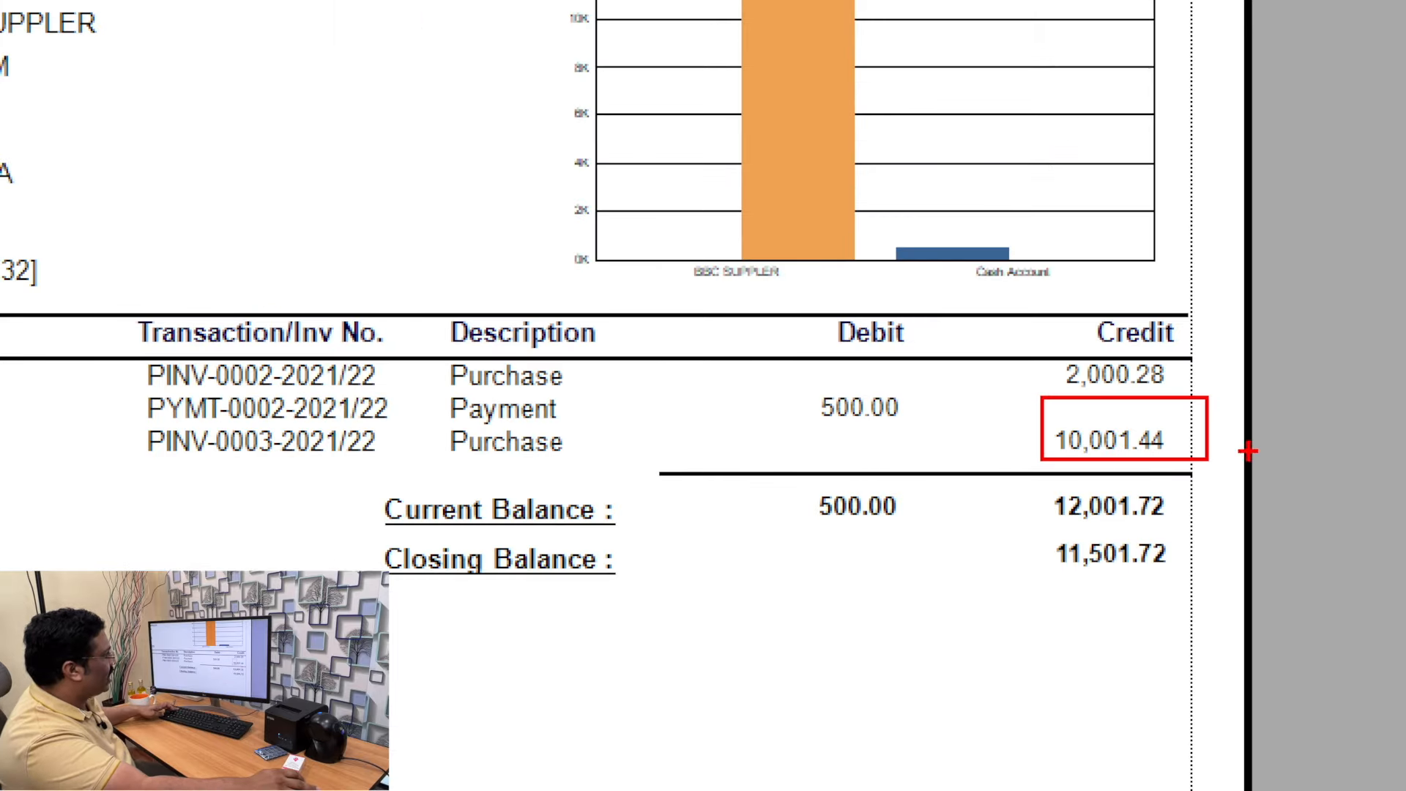
left_click_drag(985, 535, 1266, 629)
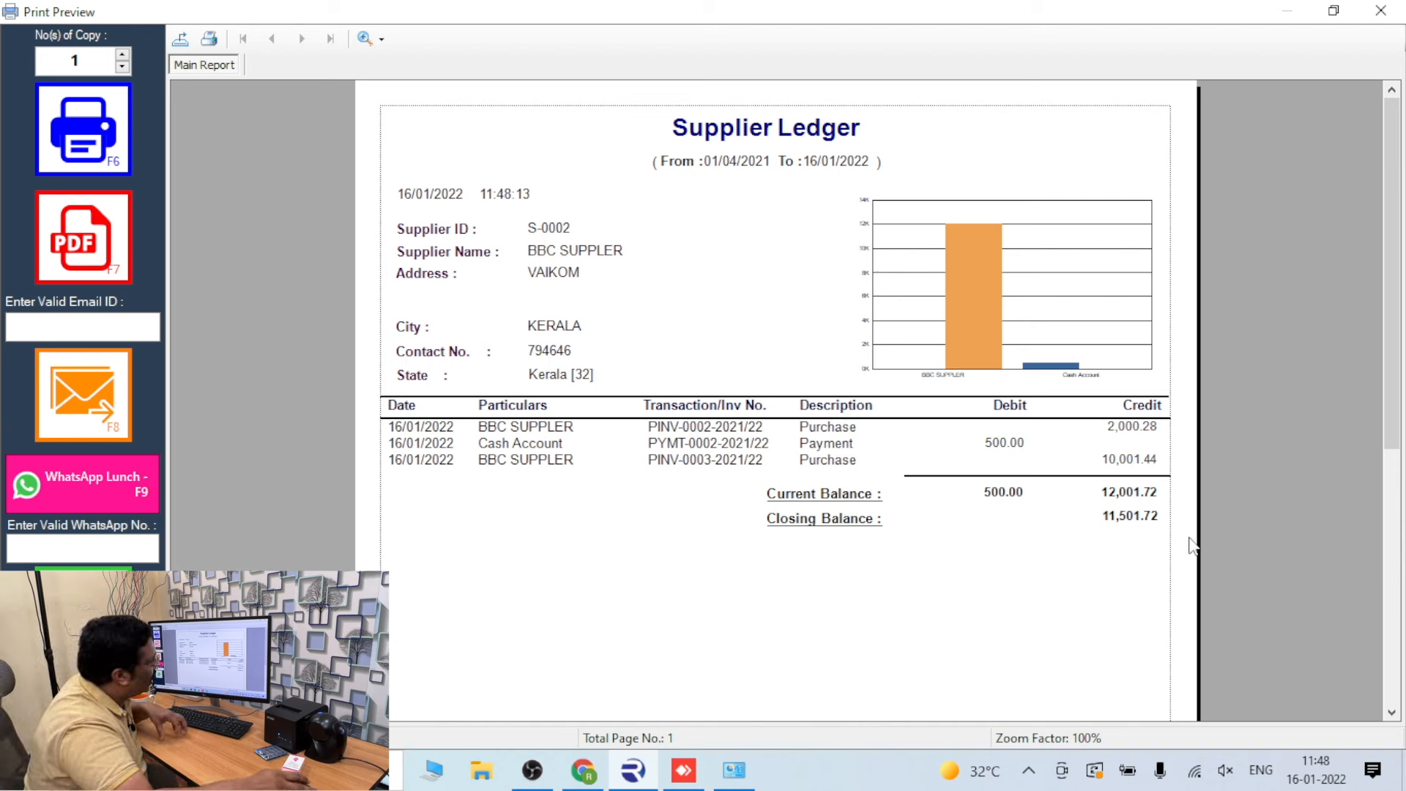
left_click(1118, 521)
left_click(1116, 522)
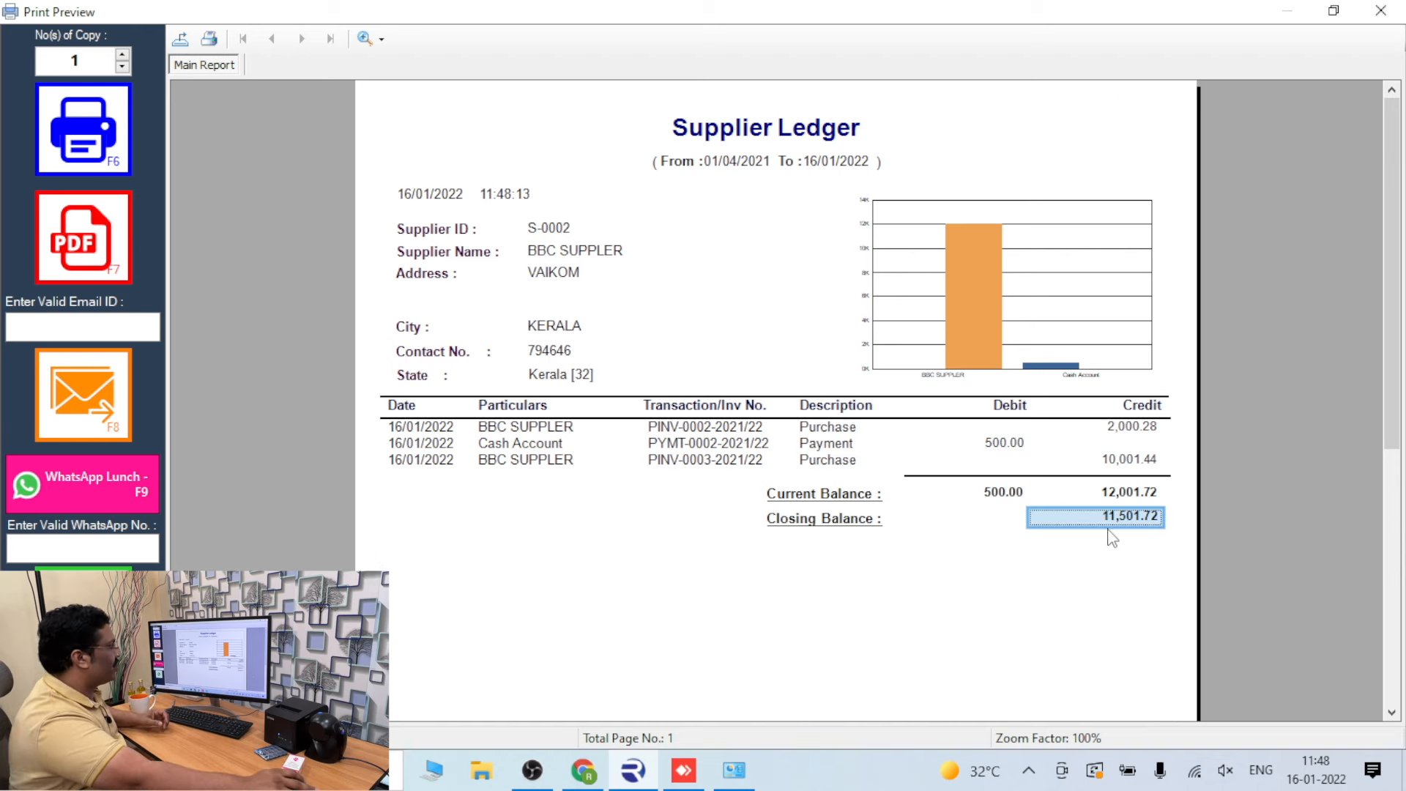
left_click(1380, 10)
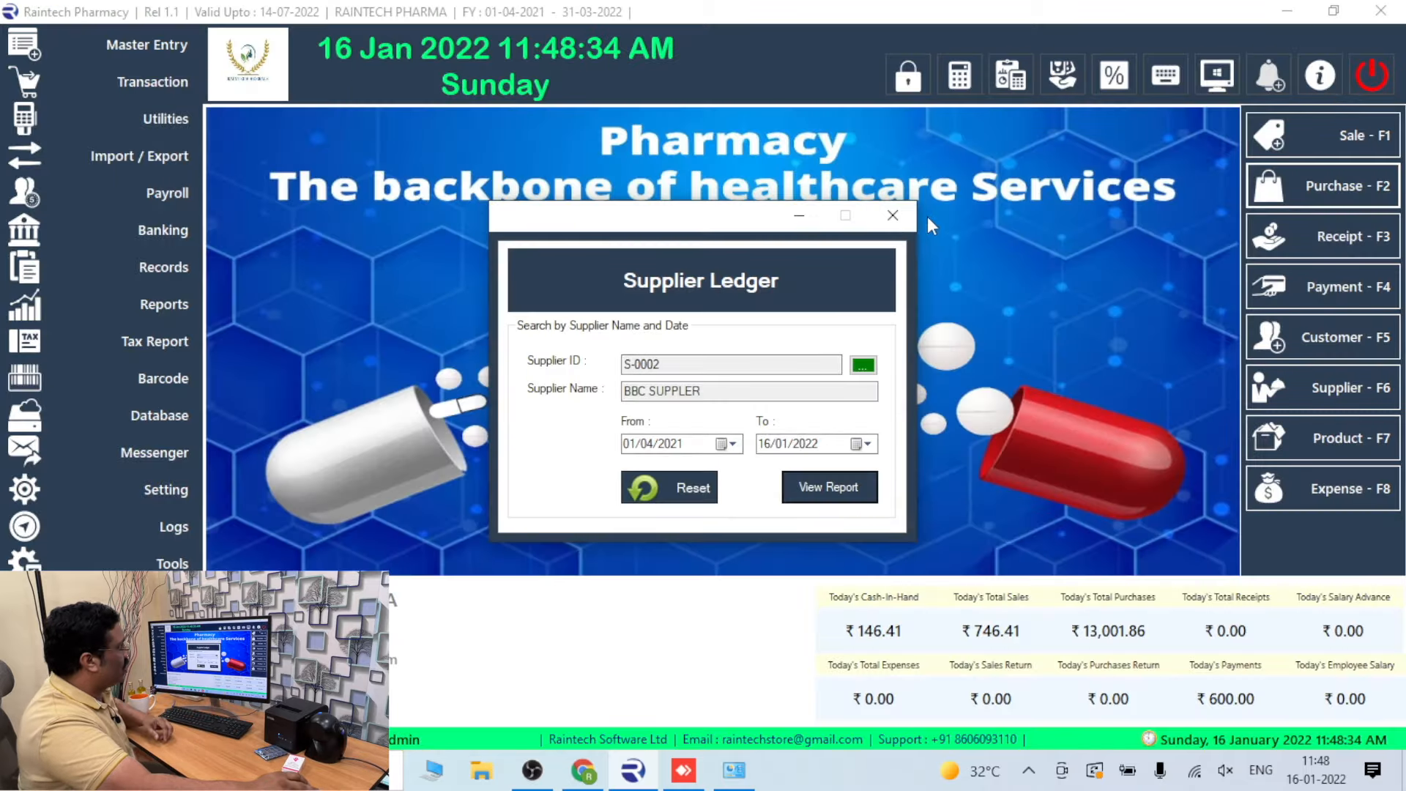
left_click(893, 216)
Step: Open a supplier payment entry, choose BBC SUPPLER as the supplier, and check the balance due
left_click(1331, 290)
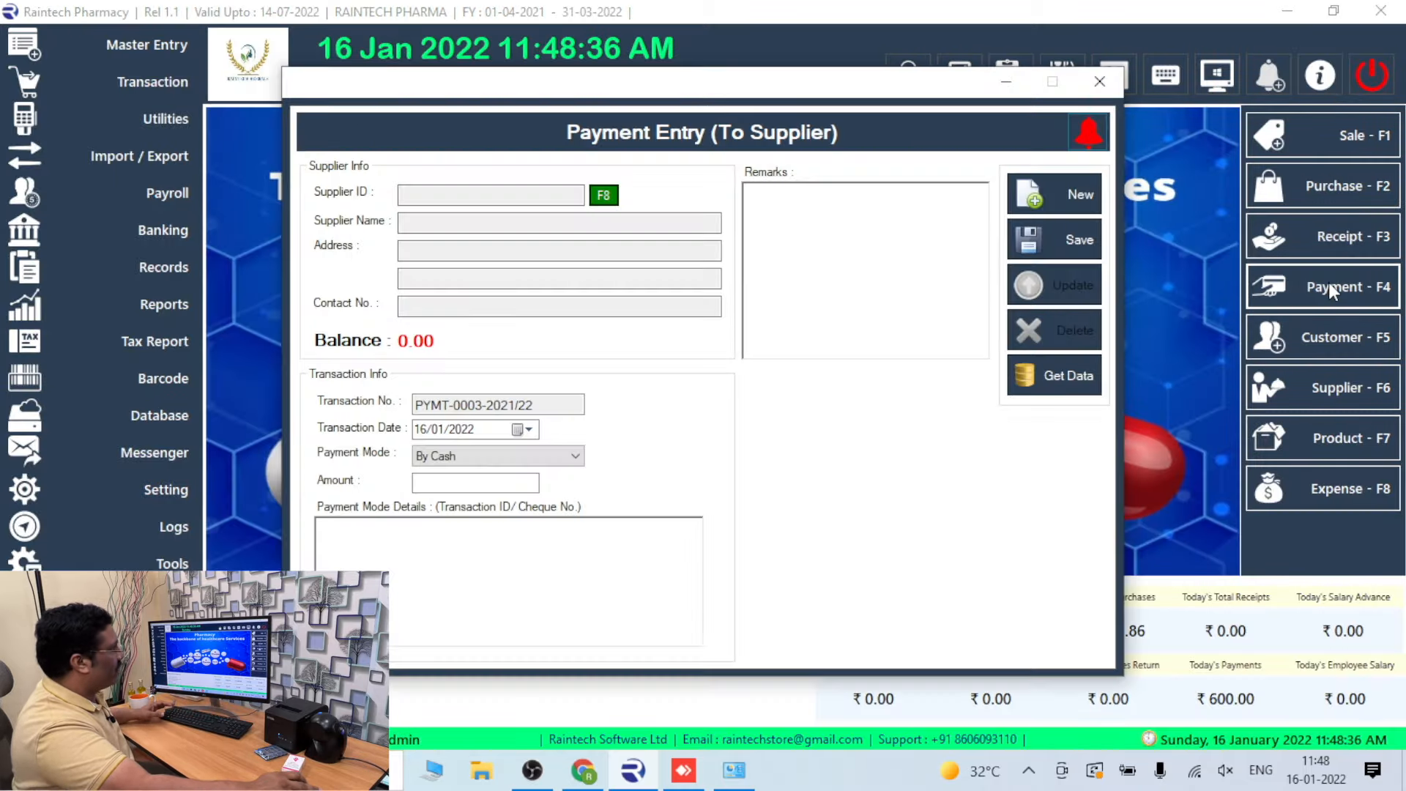
left_click(1099, 81)
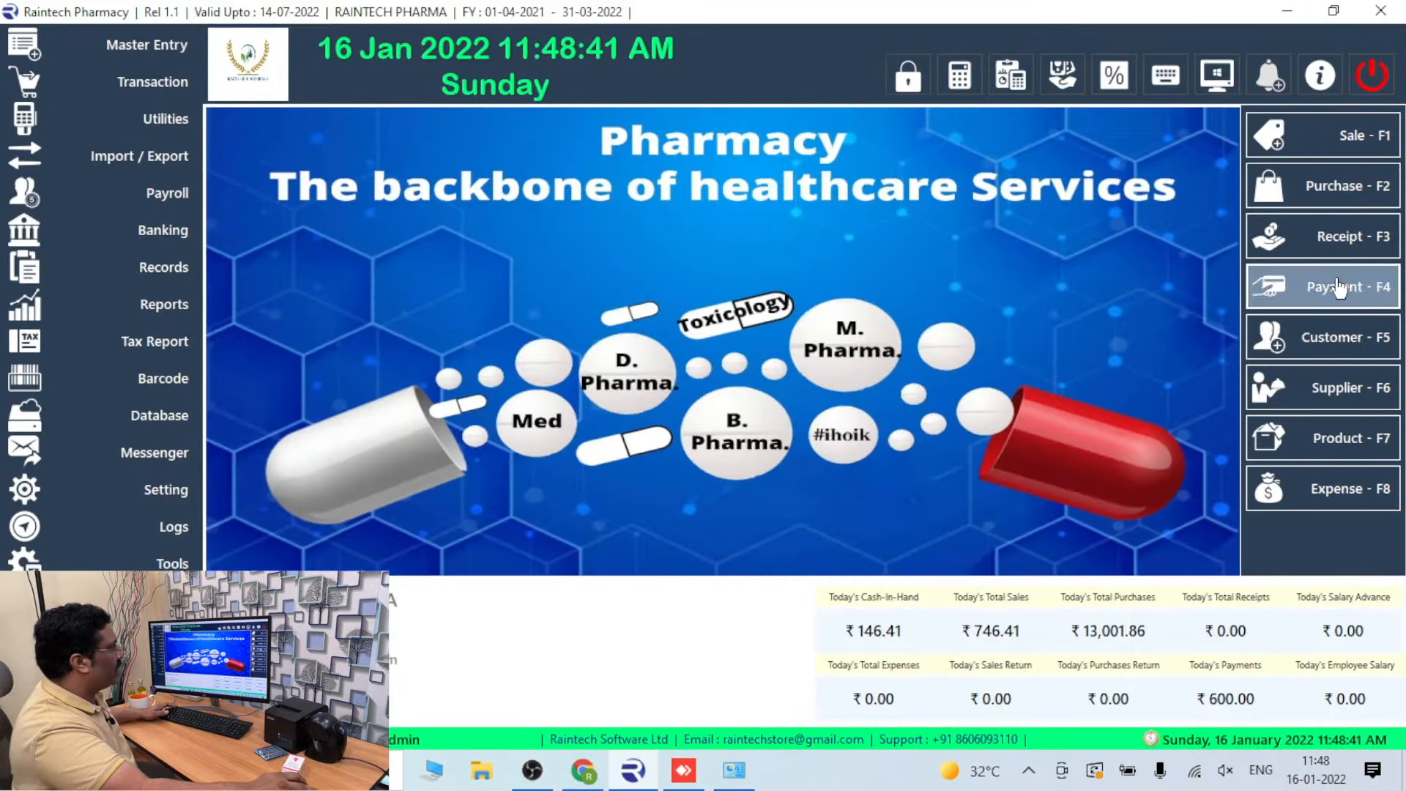
left_click(1198, 353)
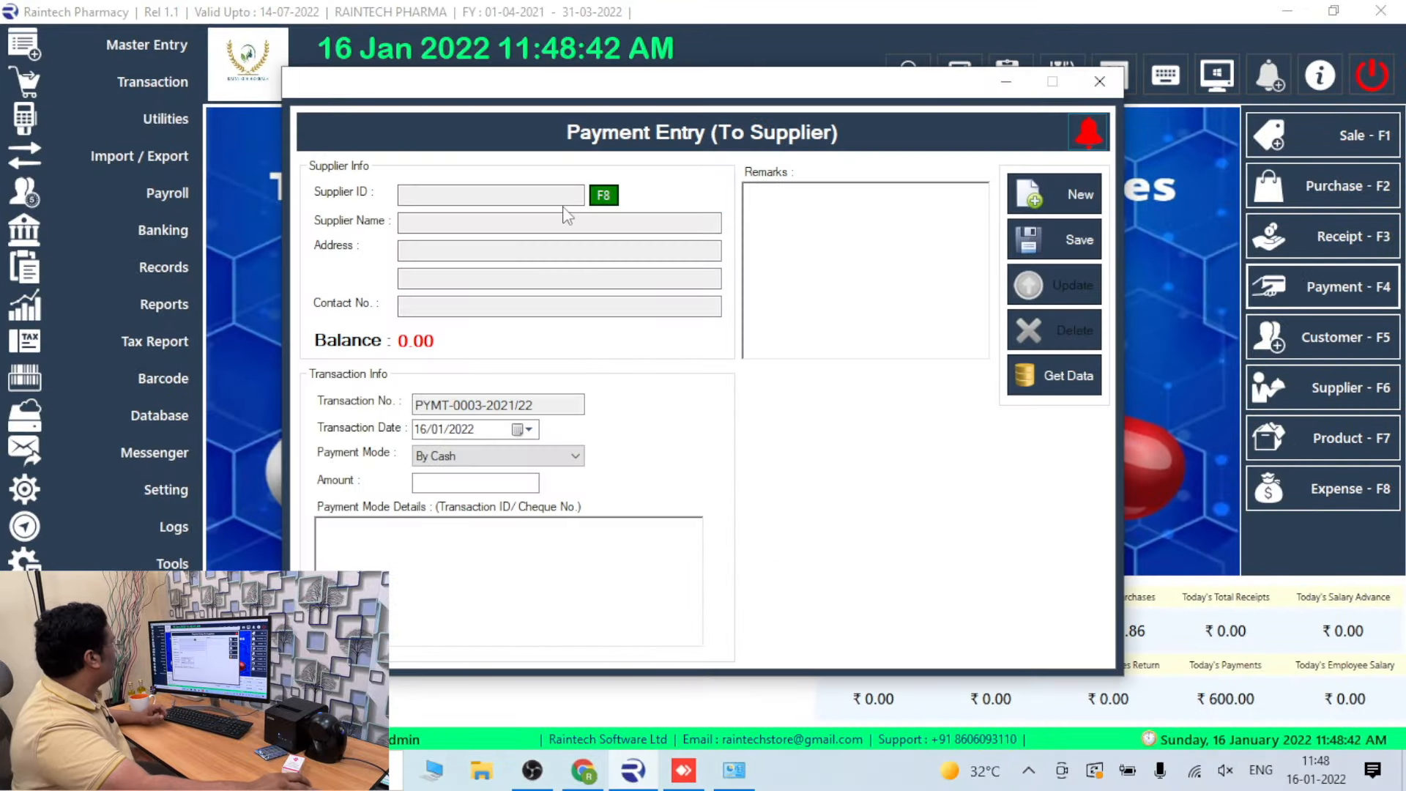
left_click(602, 195)
double_click(252, 284)
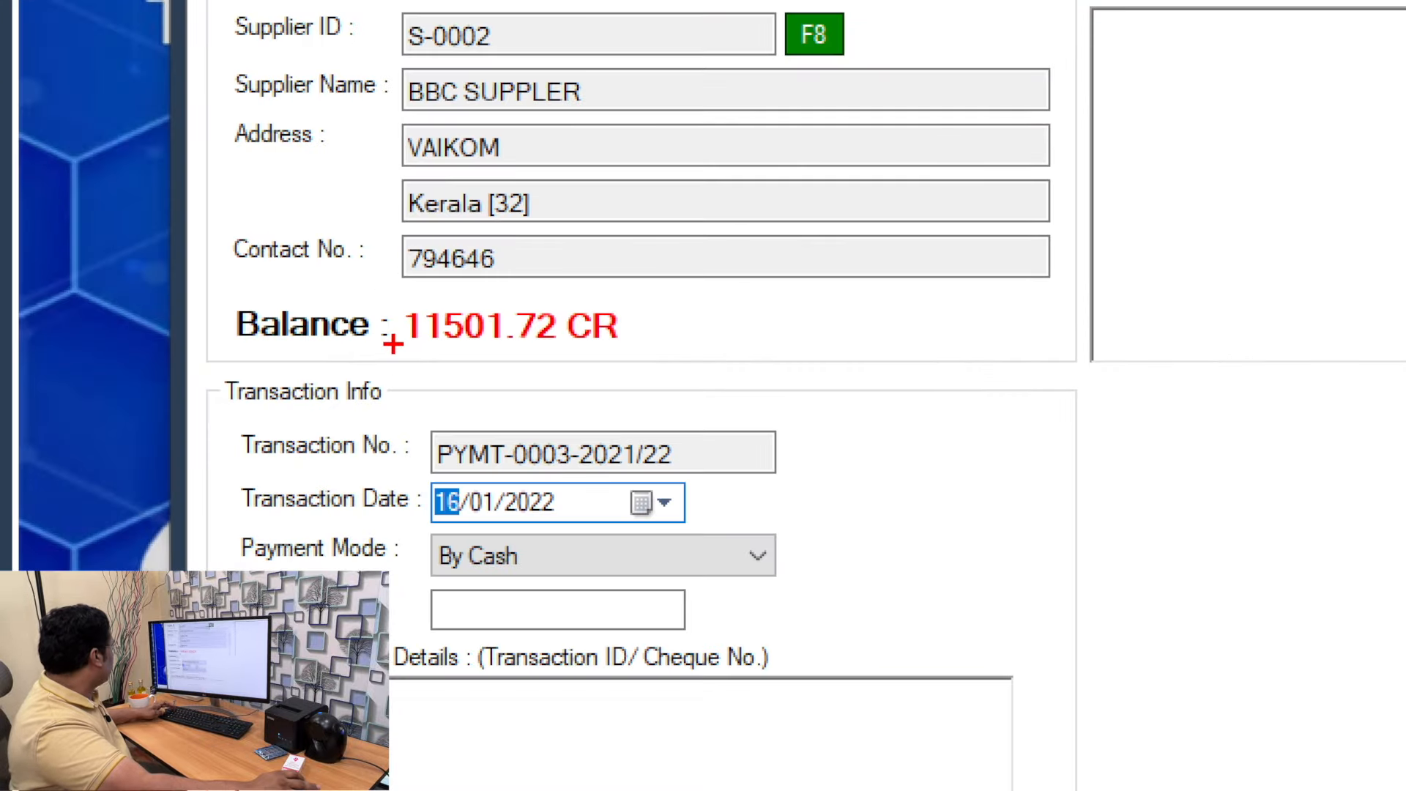
left_click_drag(386, 315, 556, 353)
key("Escape")
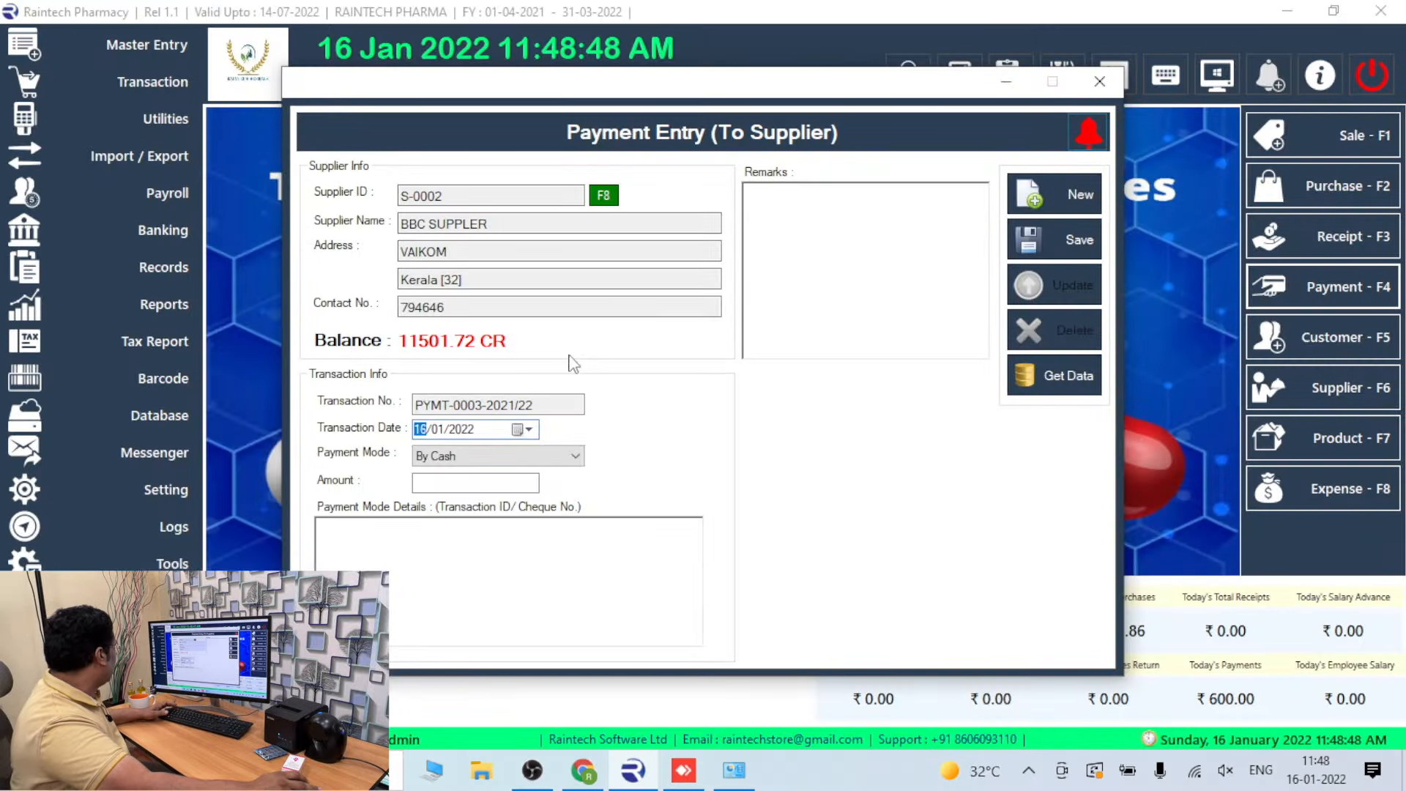
Step: Set the payment amount to 10000 with By Cash as the payment mode and check the entry
left_click(462, 485)
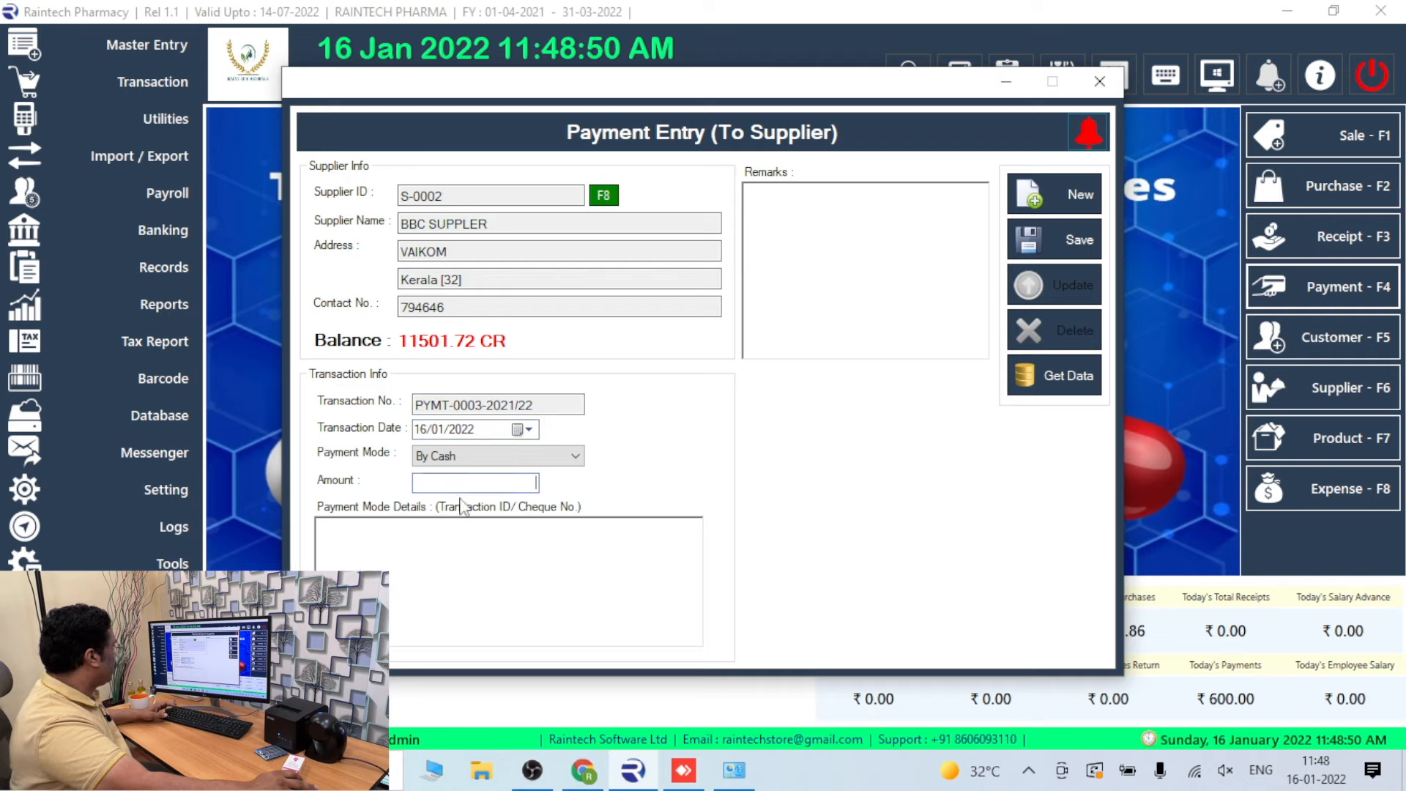
type("10000")
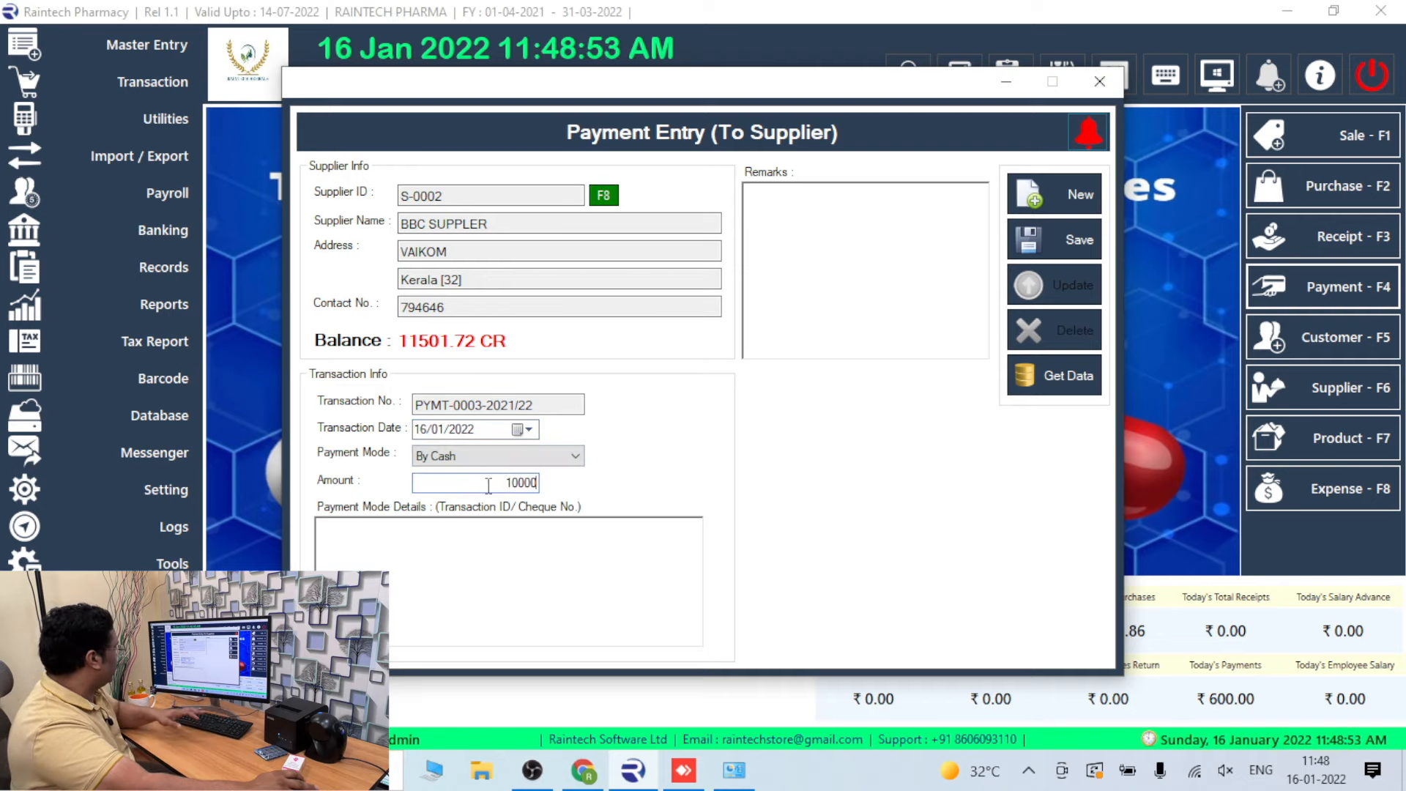
key("ctrl+1")
left_click(474, 440)
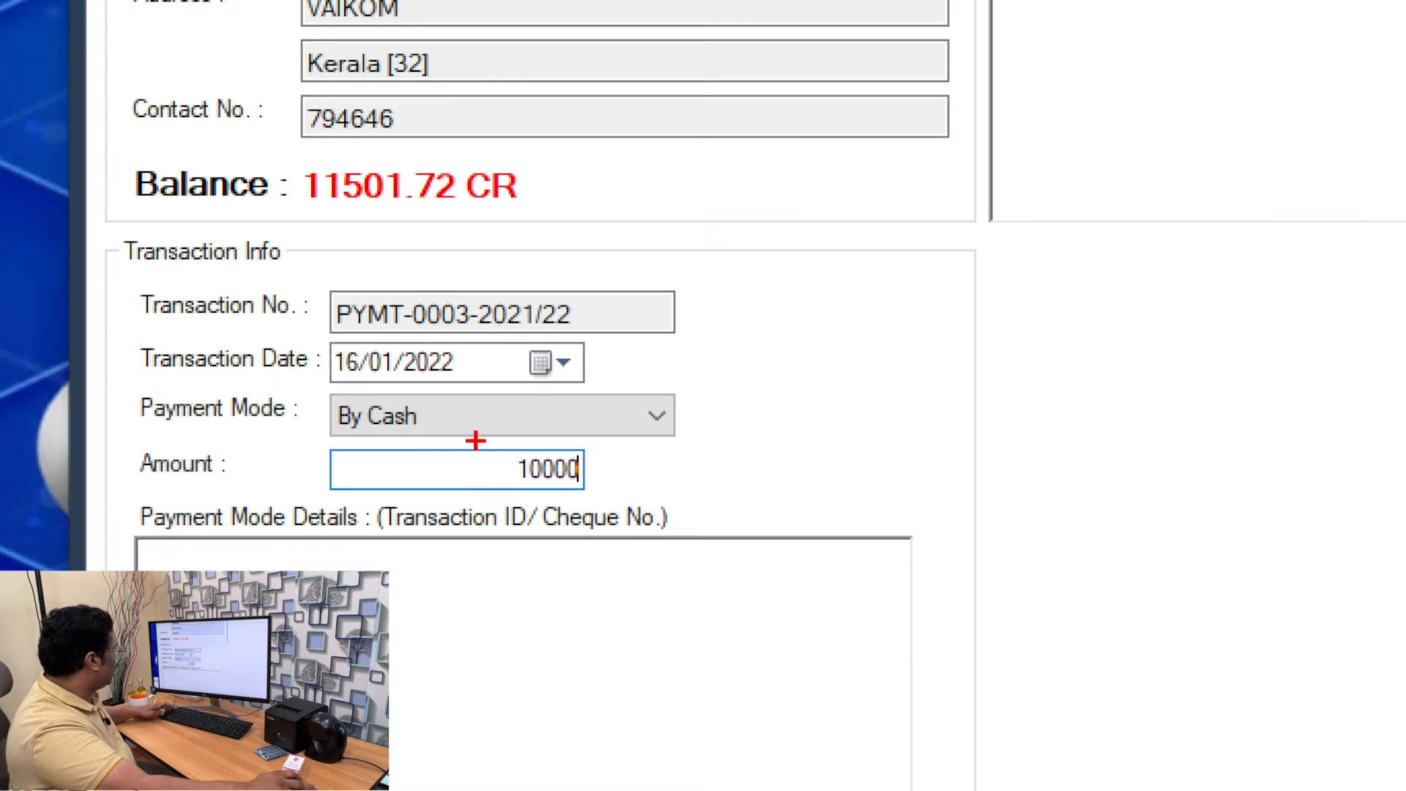
left_click_drag(476, 439, 623, 488)
key("Escape")
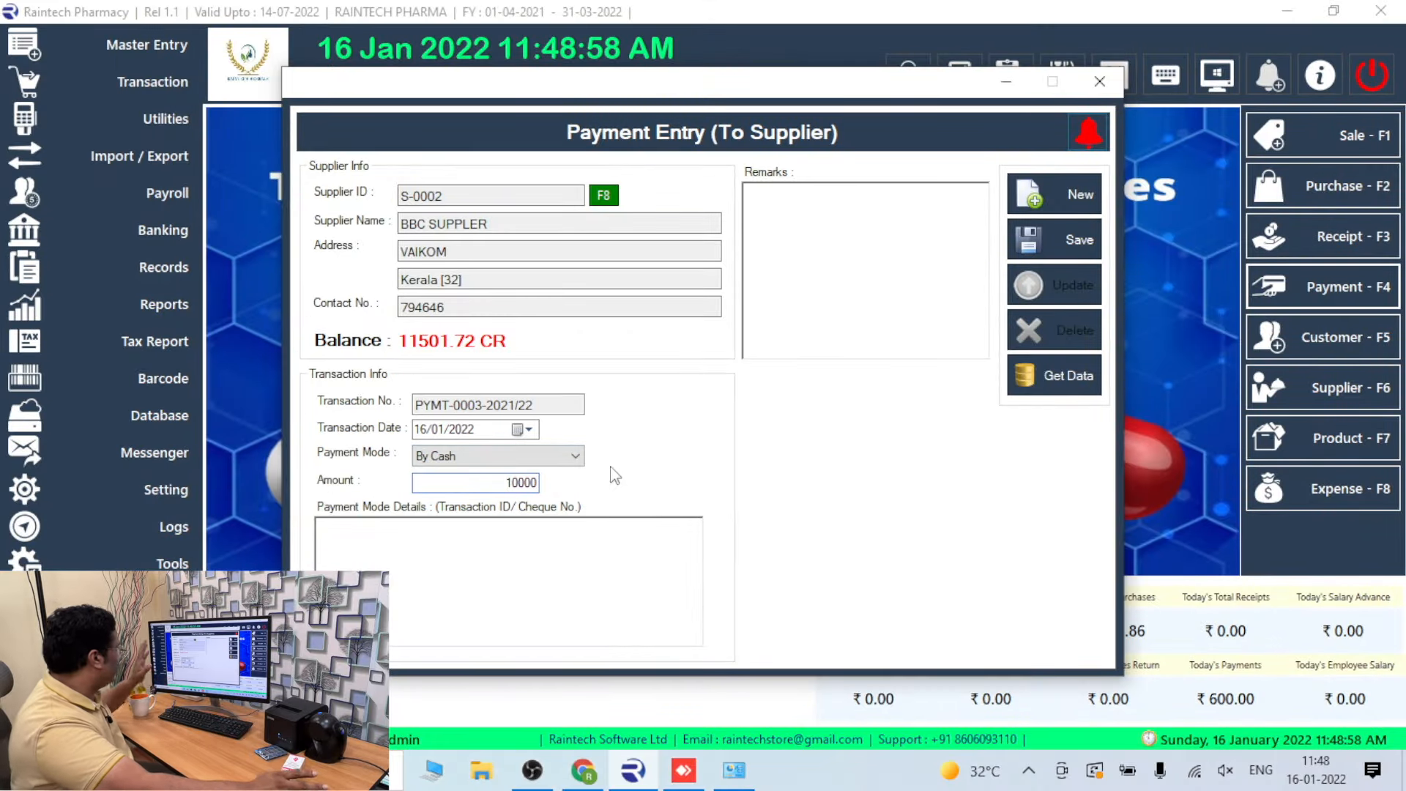
Step: Save the supplier payment, acknowledge the confirmation, and close the payment entry
left_click(1077, 249)
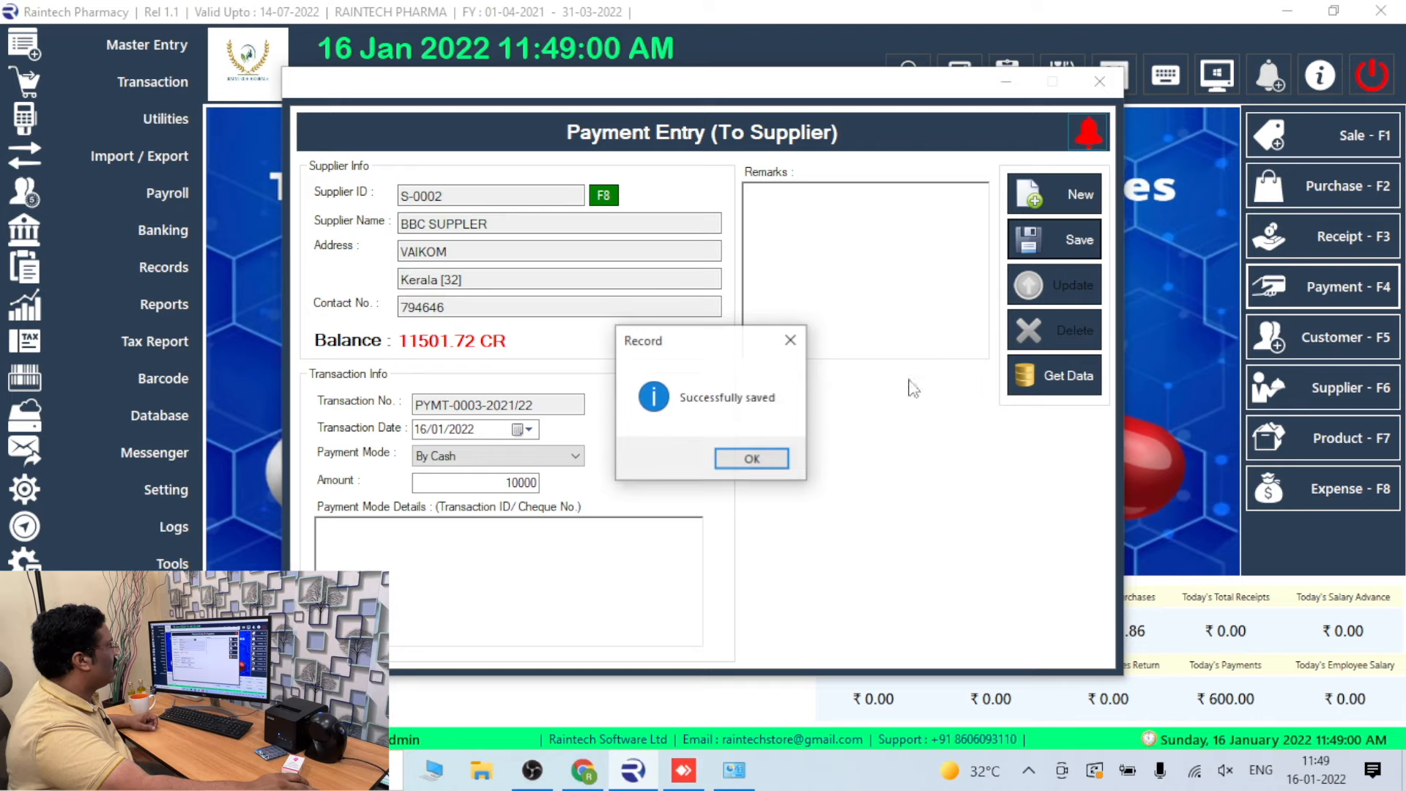
left_click(745, 459)
left_click(1101, 84)
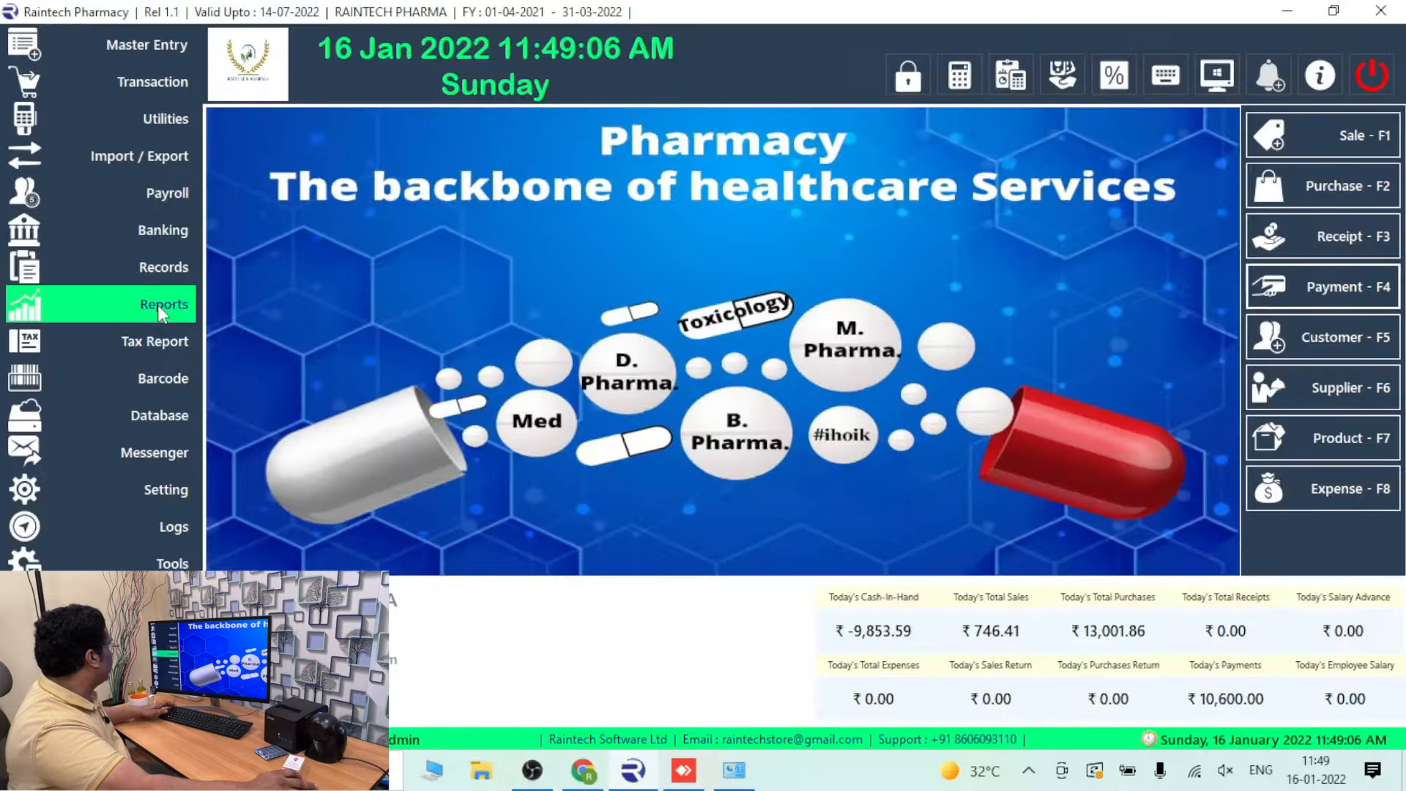
Step: View BBC SUPPLER's Supplier Ledger report again to check the ledger with the new payment
left_click(298, 287)
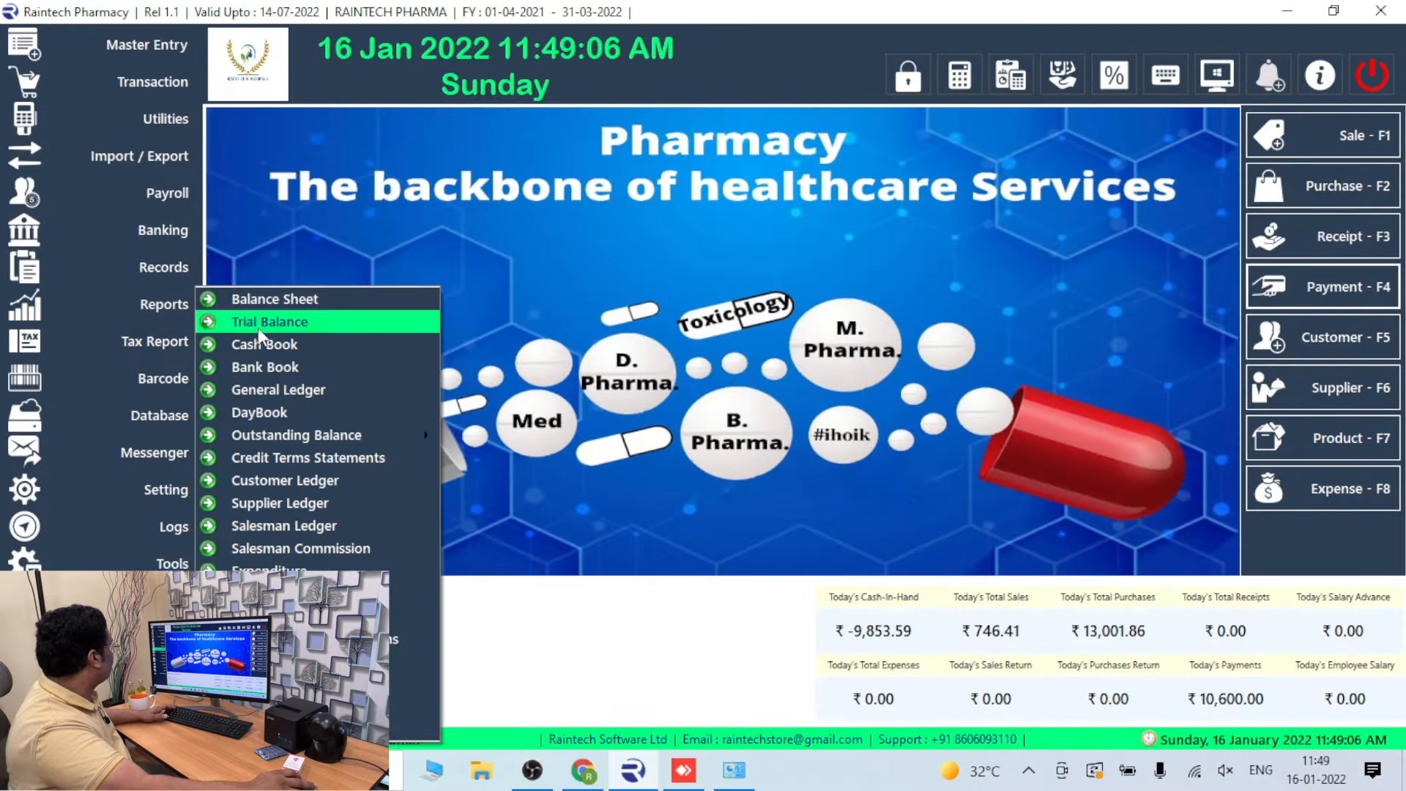
left_click(301, 505)
left_click(863, 363)
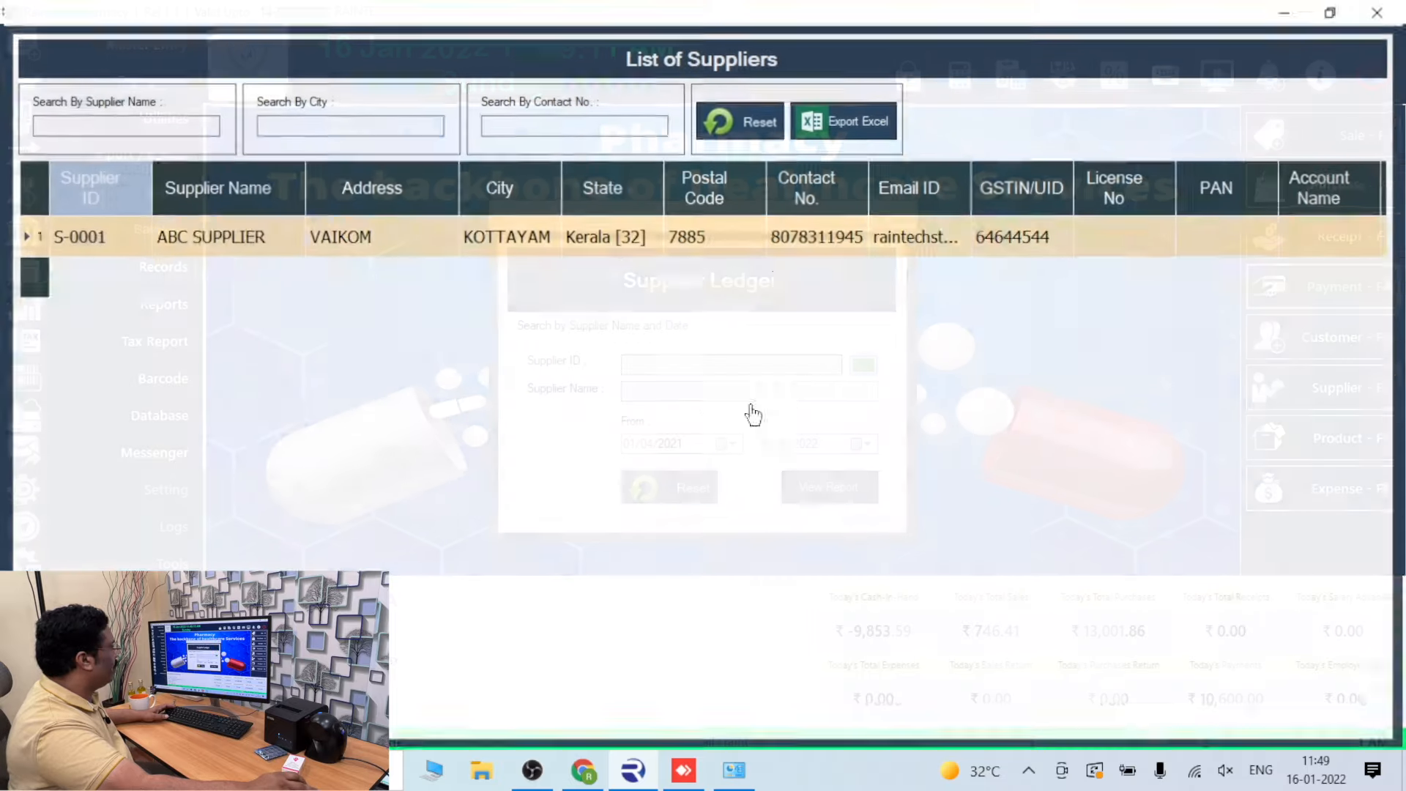
double_click(487, 278)
left_click(833, 484)
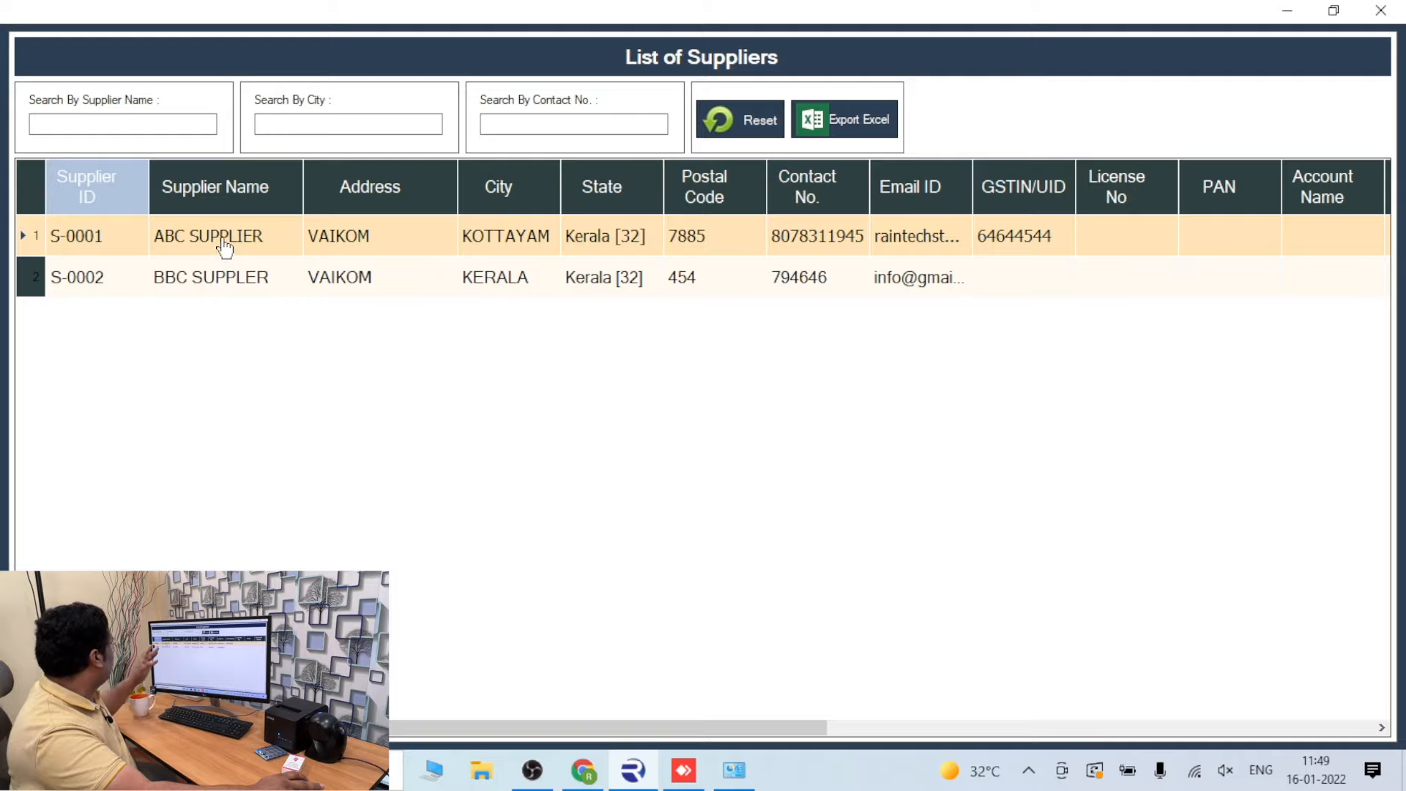
Step: View the Supplier Ledger report for ABC SUPPLIER, examine its entries and closing balance, and close the report
double_click(220, 236)
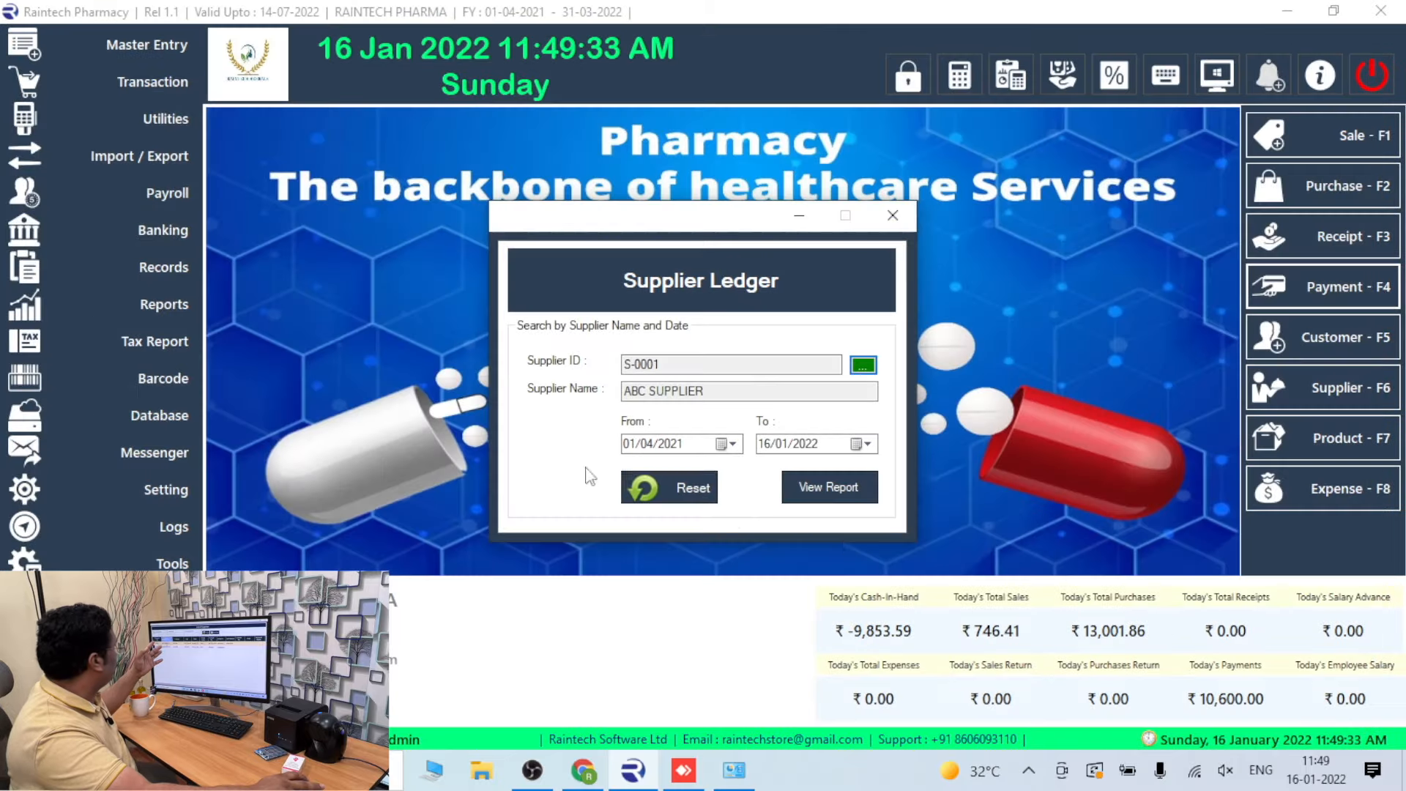
left_click(853, 486)
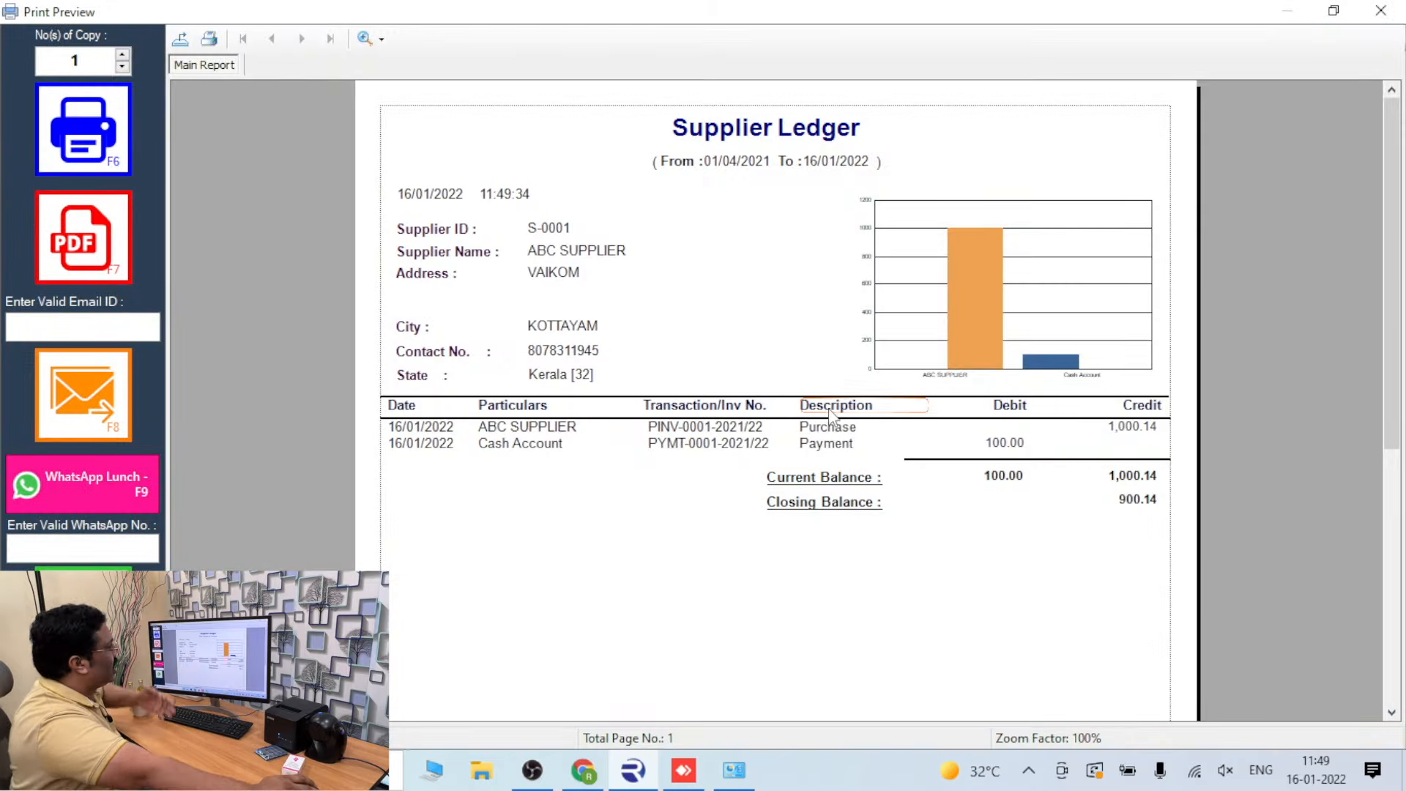
scroll(818, 415, "down", 3)
left_click(1384, 12)
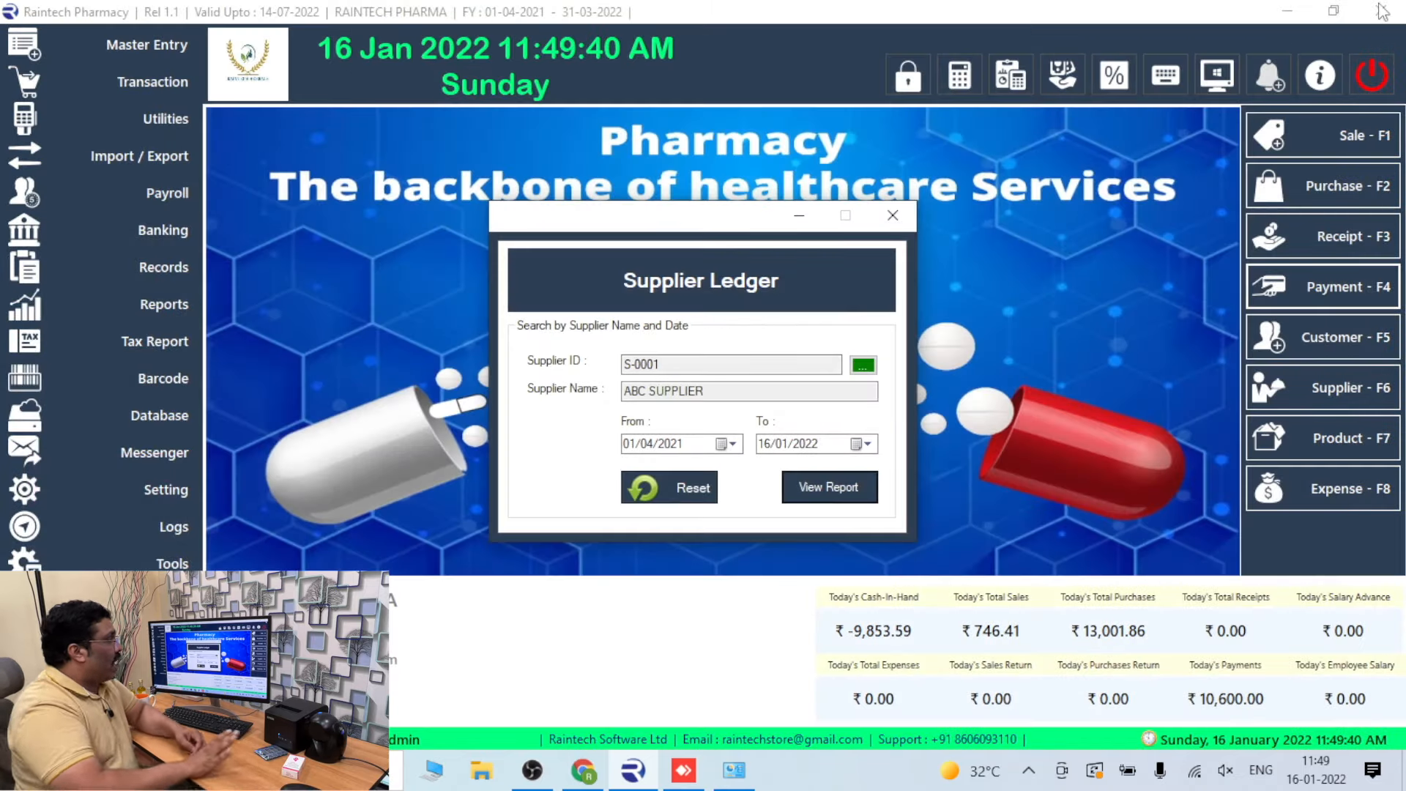
left_click(910, 215)
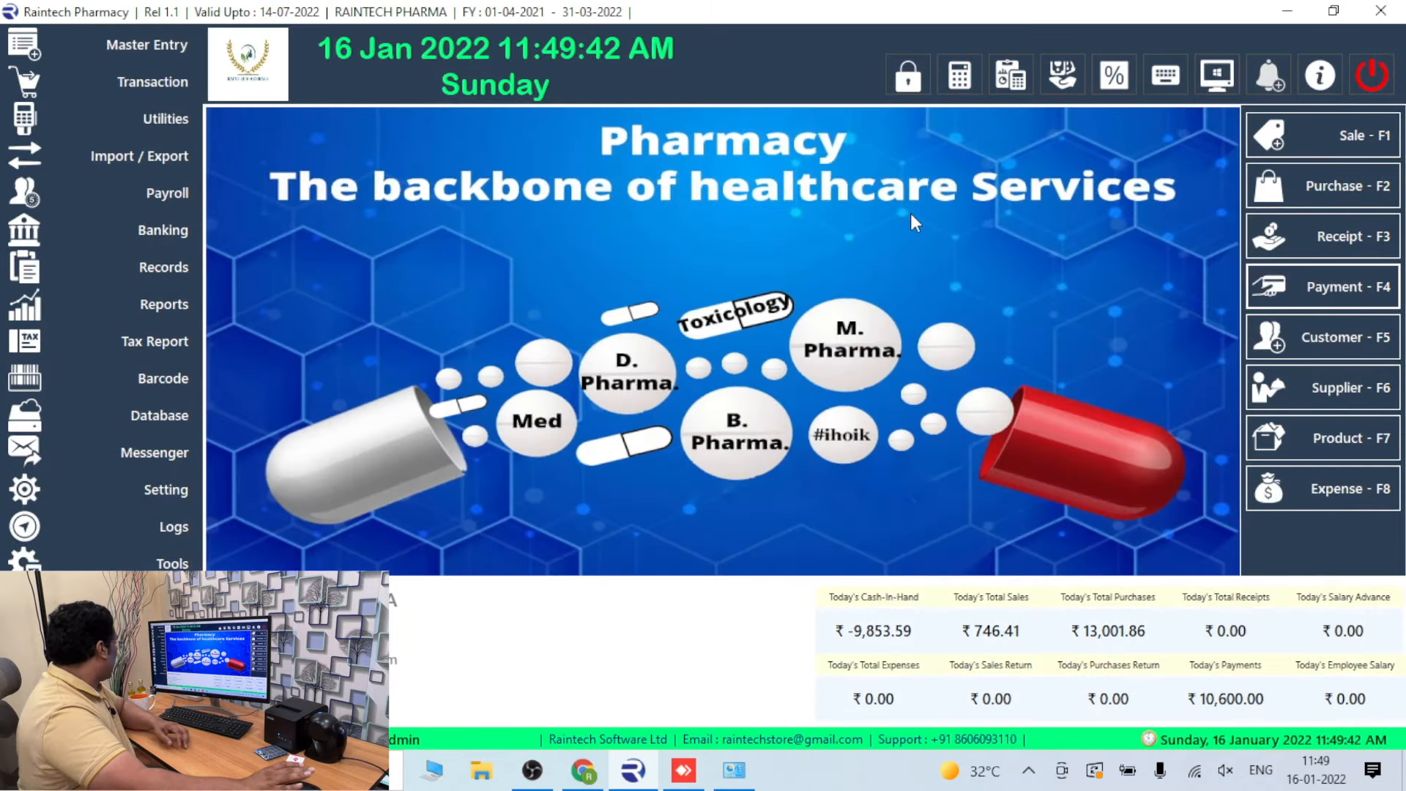